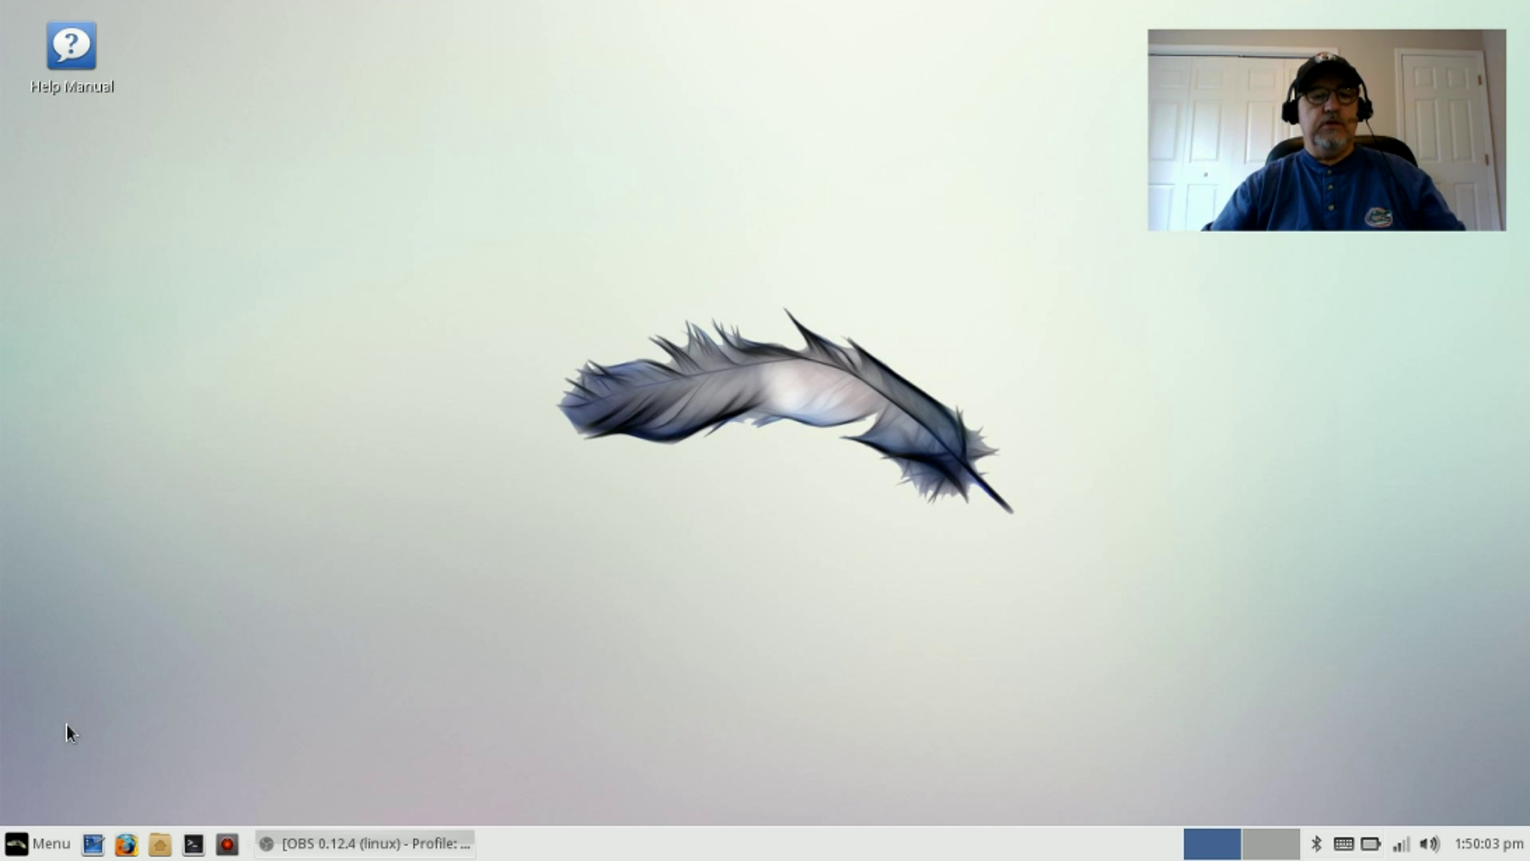
# Step: Open the Whisker menu and look through the System applications
pyautogui.click(43, 845)
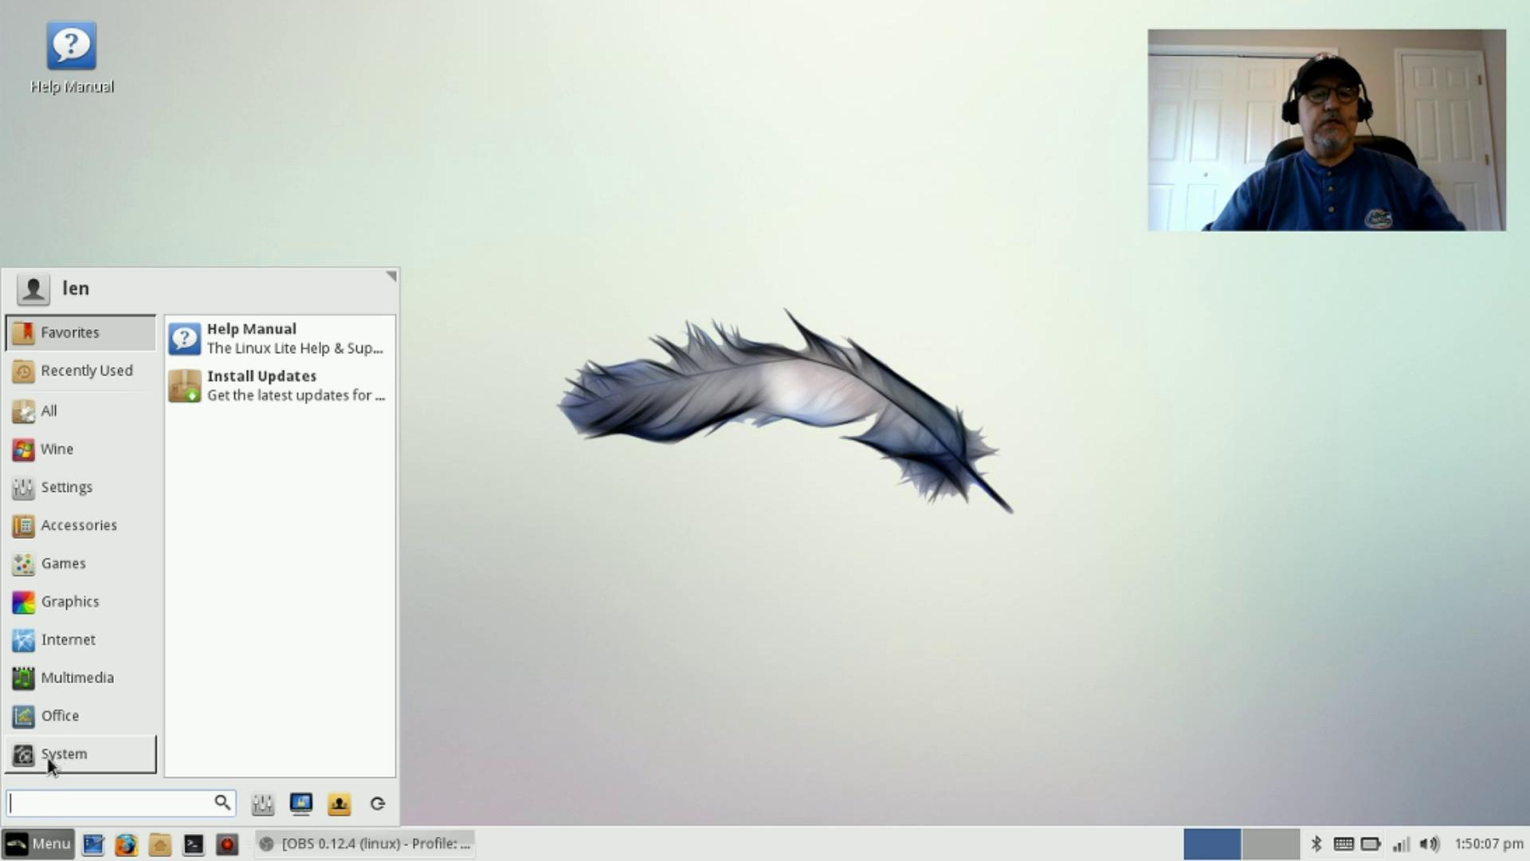
pyautogui.click(51, 754)
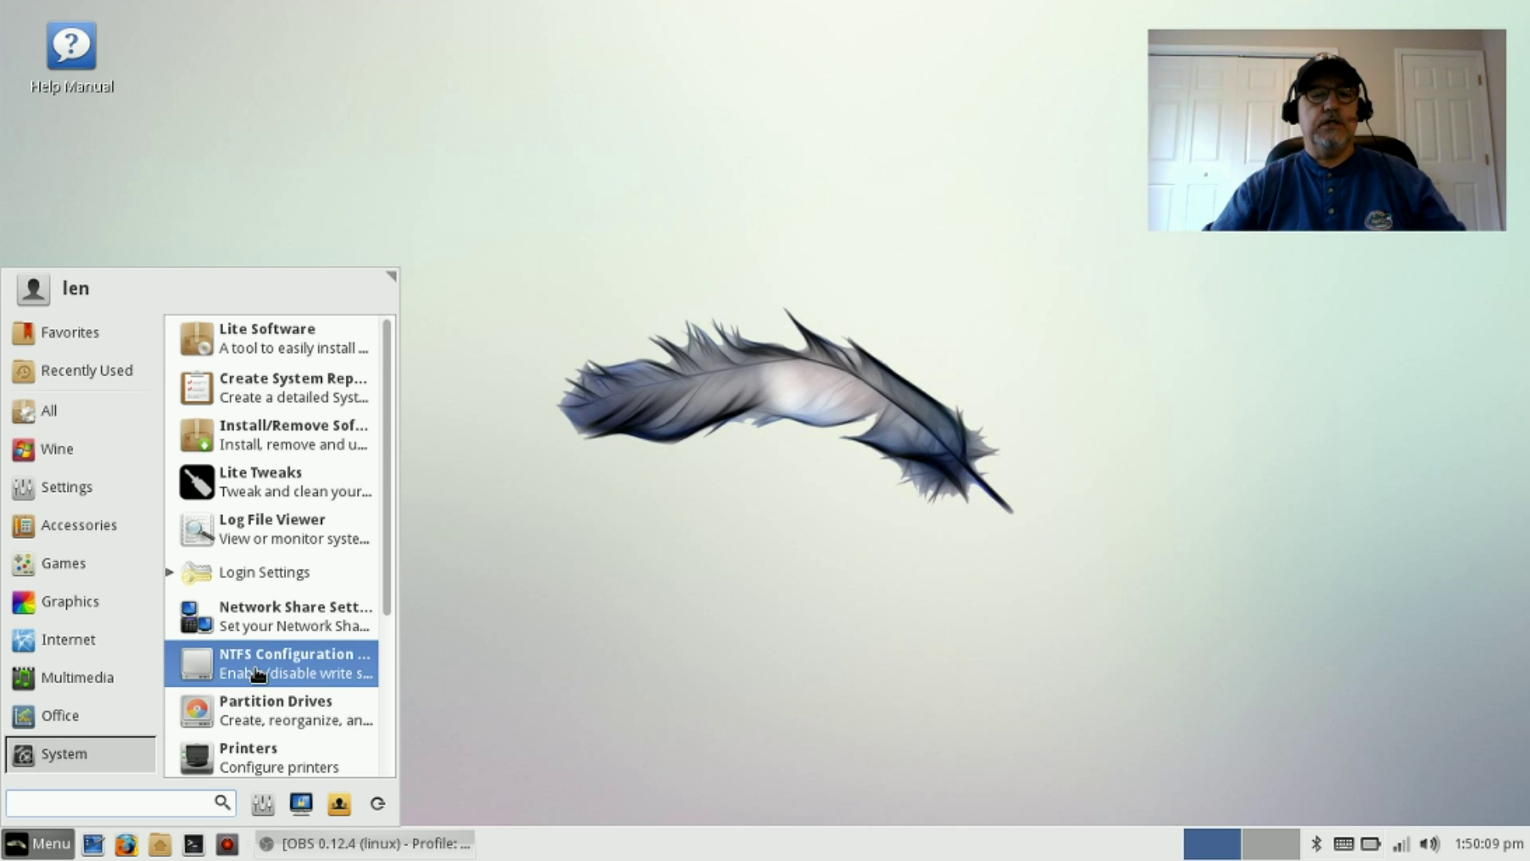
pyautogui.scroll(-3, 271, 663)
pyautogui.scroll(-1, 275, 661)
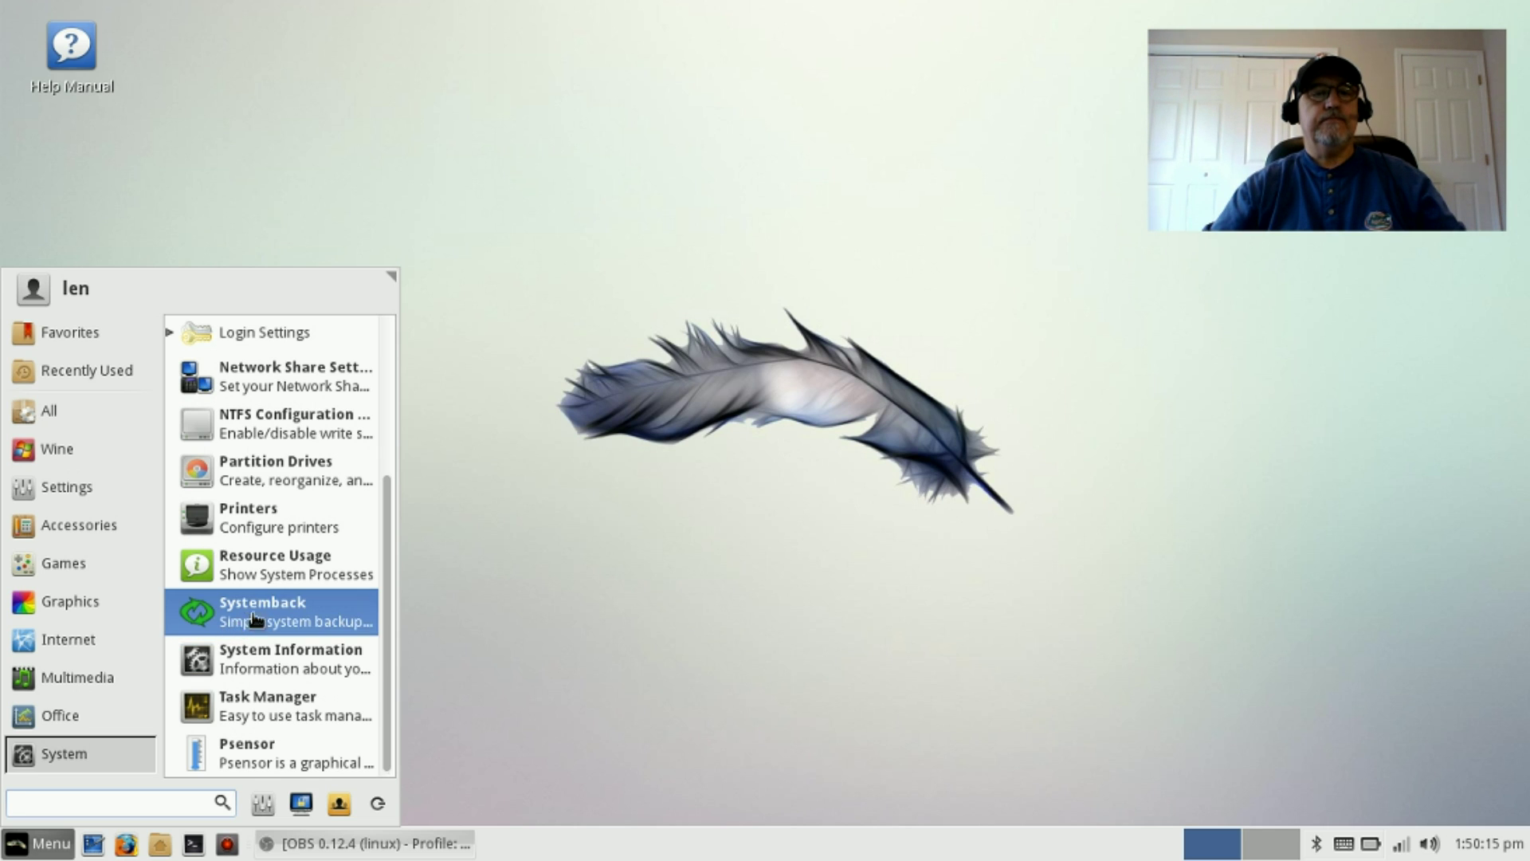
# Step: Check Recently Used, then scroll through the full All applications list
pyautogui.click(89, 367)
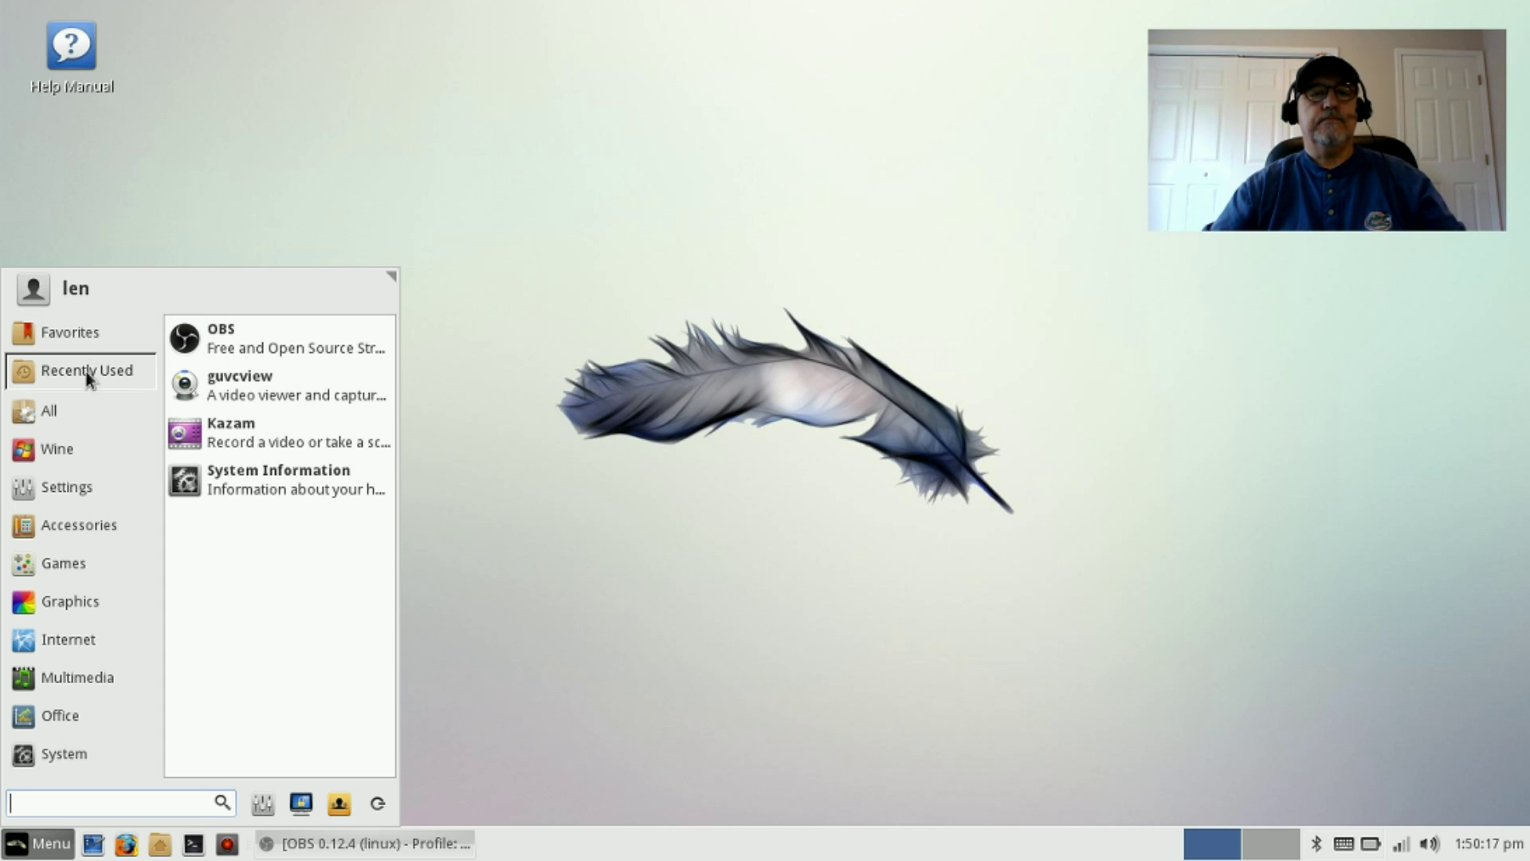
pyautogui.click(80, 408)
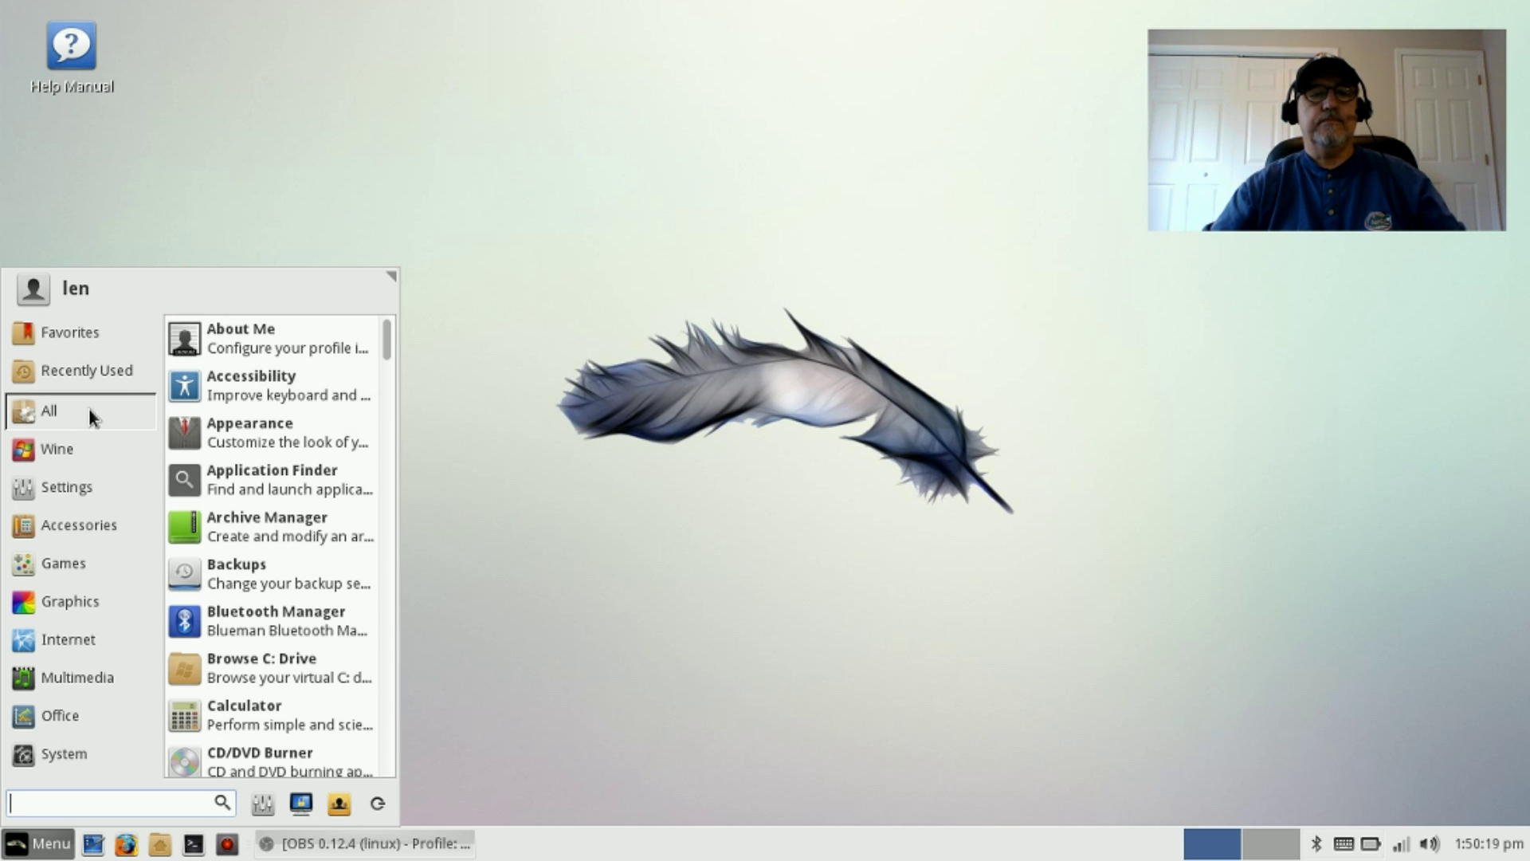
pyautogui.scroll(-10, 242, 490)
pyautogui.scroll(-12, 242, 490)
pyautogui.scroll(-2, 255, 489)
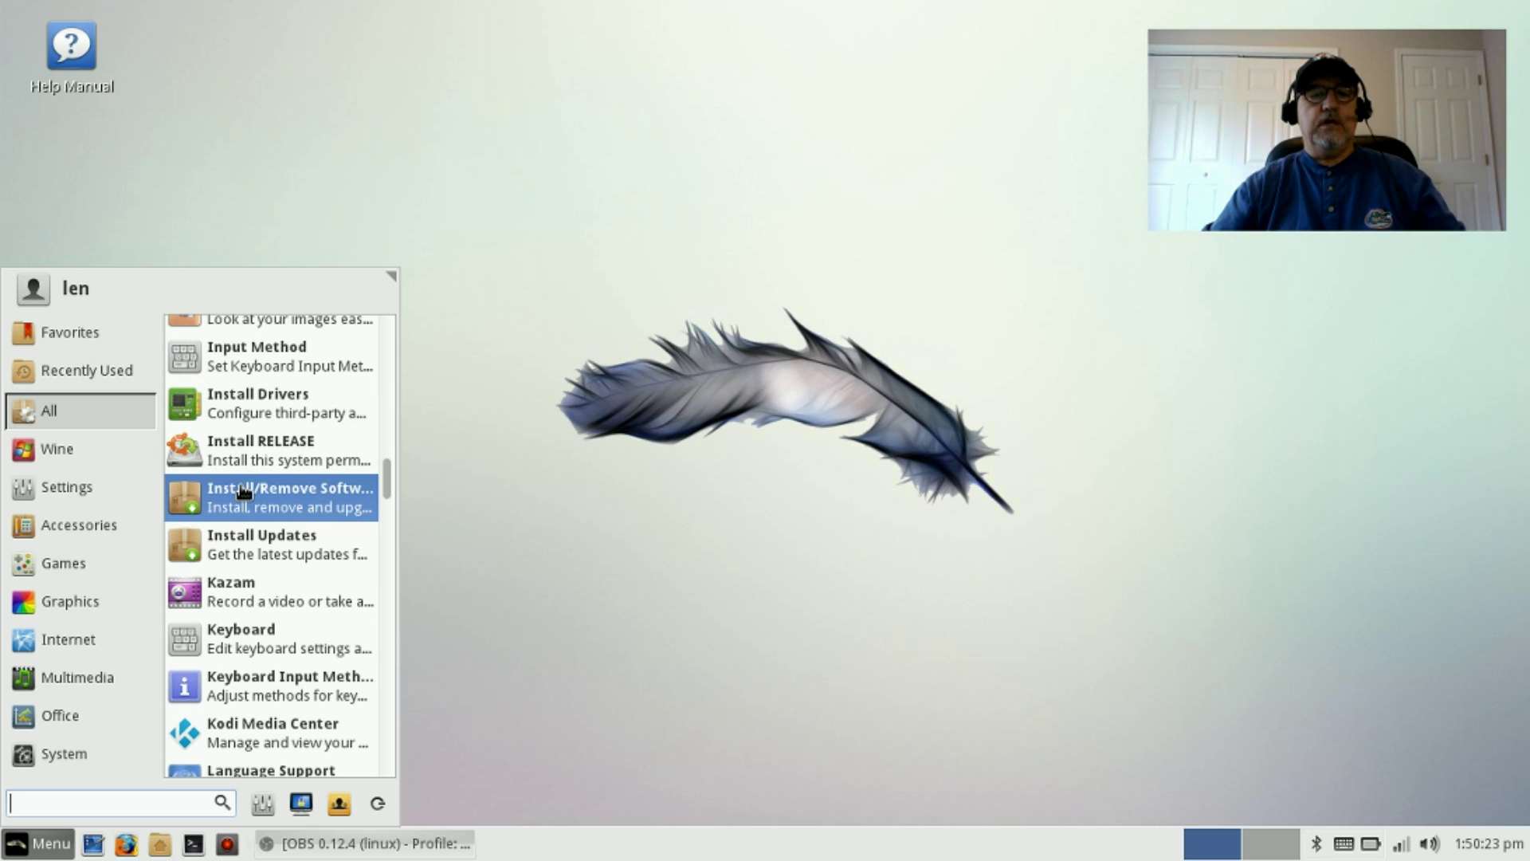
pyautogui.scroll(-3, 256, 502)
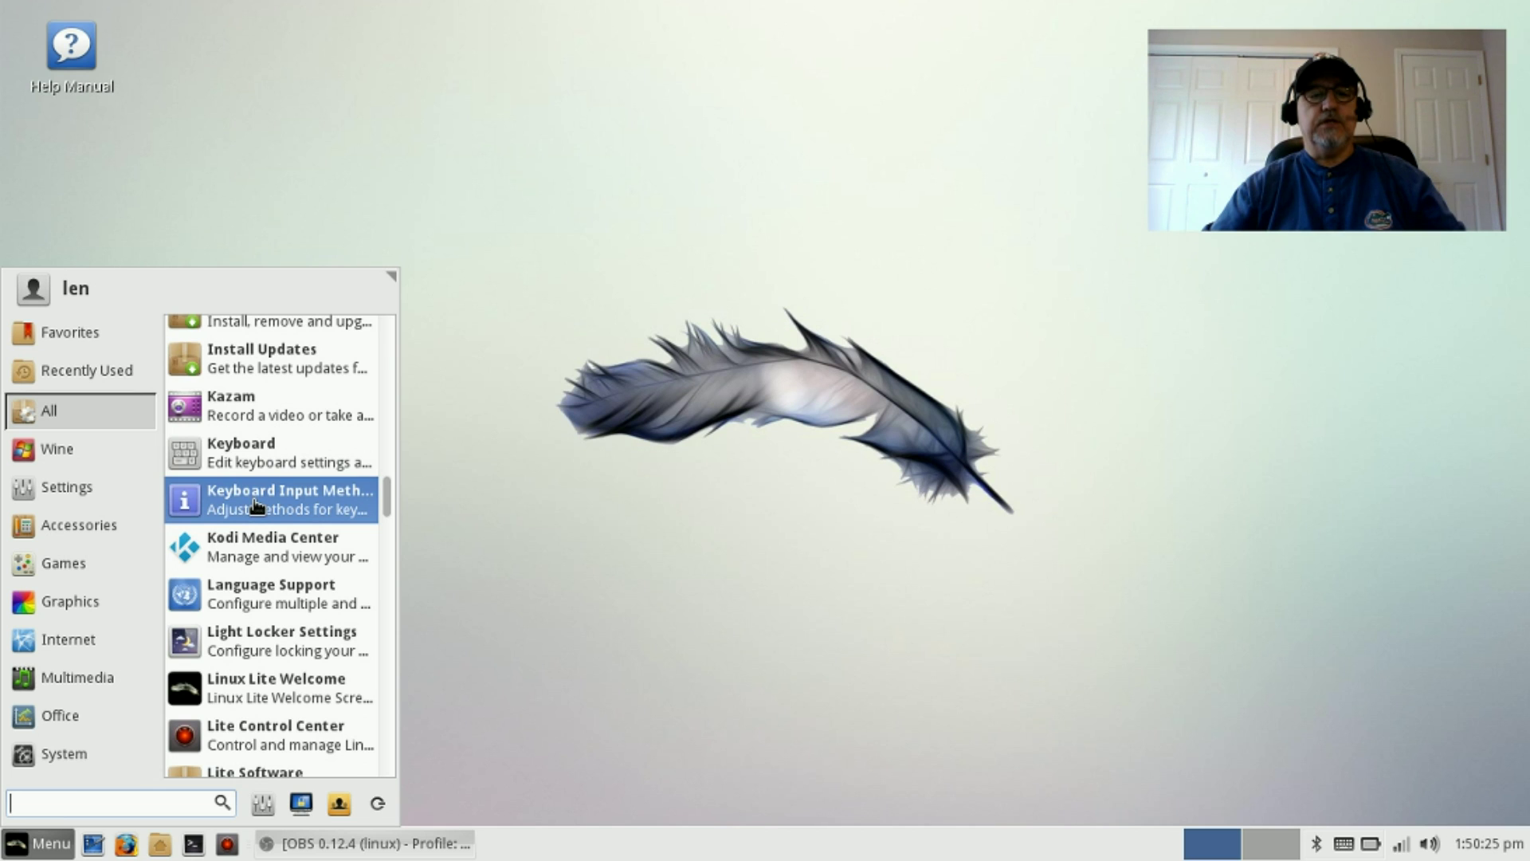
pyautogui.scroll(-5, 255, 505)
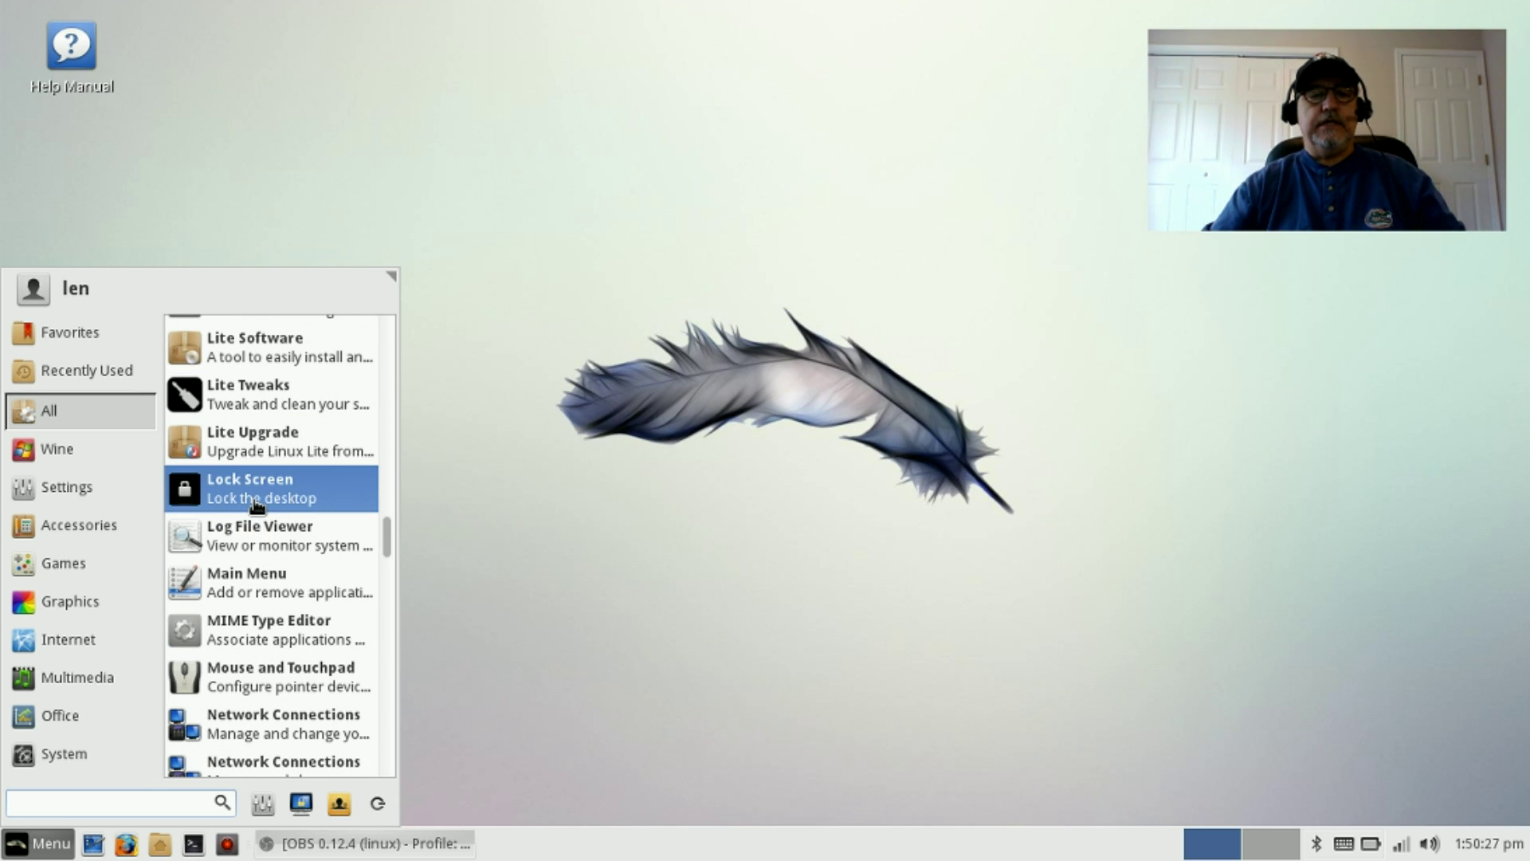
pyautogui.scroll(-2, 256, 499)
pyautogui.scroll(-1, 271, 470)
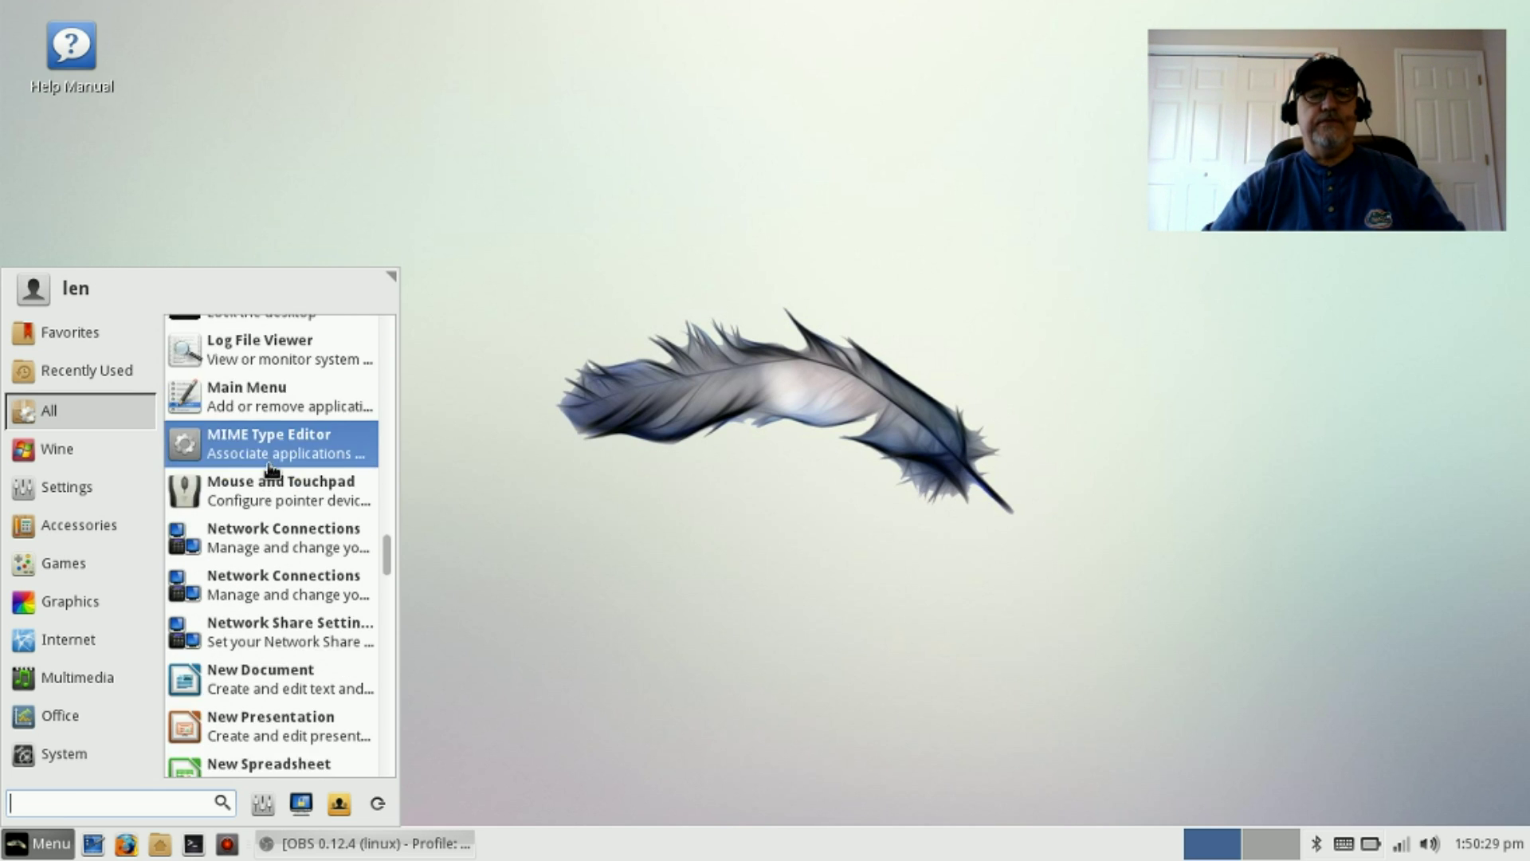
pyautogui.scroll(-6, 269, 478)
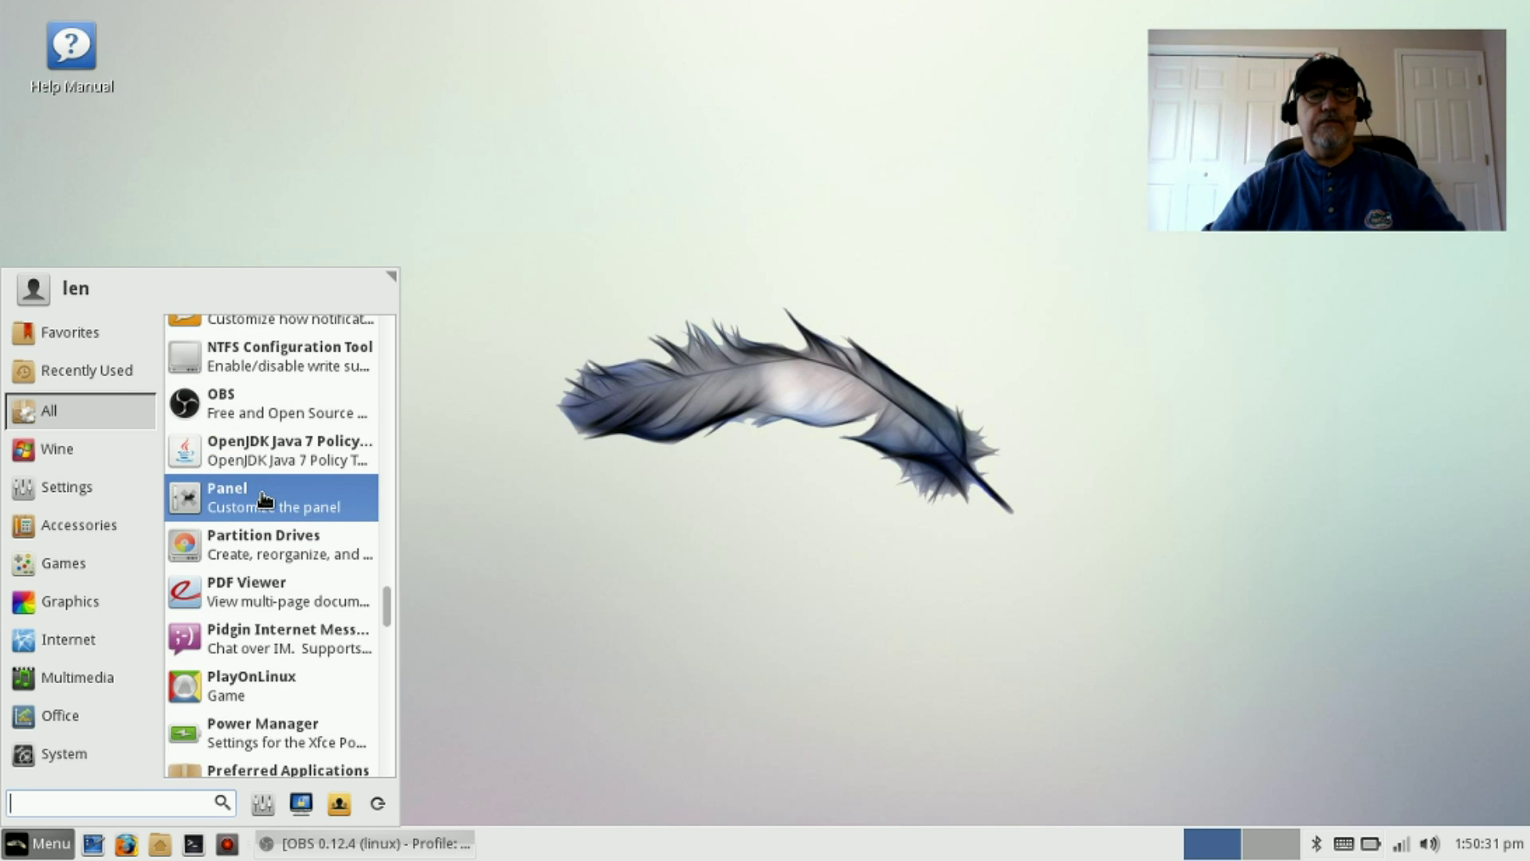
pyautogui.scroll(-7, 266, 502)
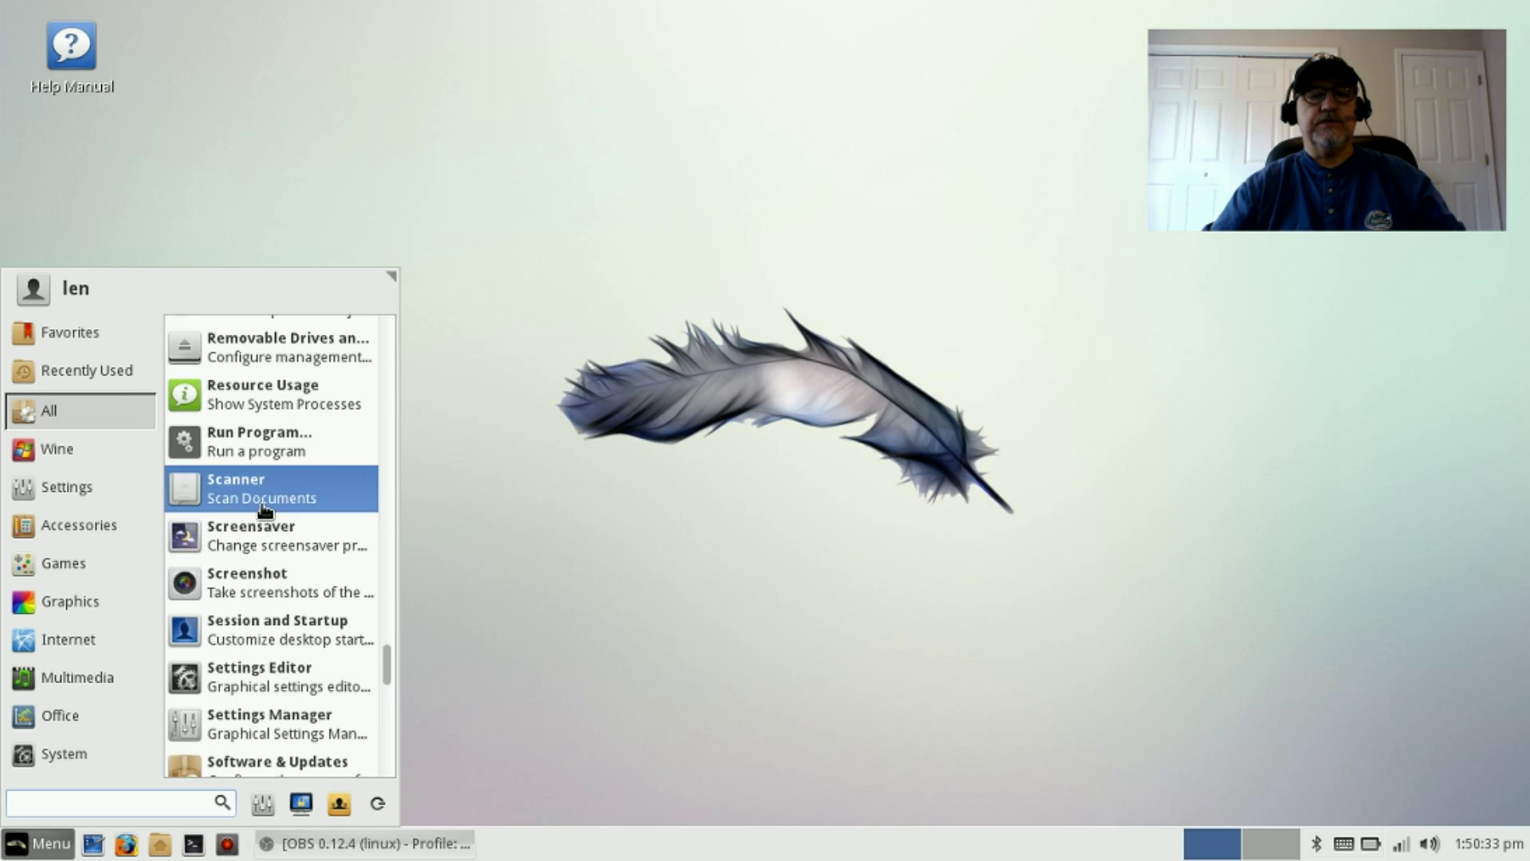
pyautogui.scroll(-1, 265, 508)
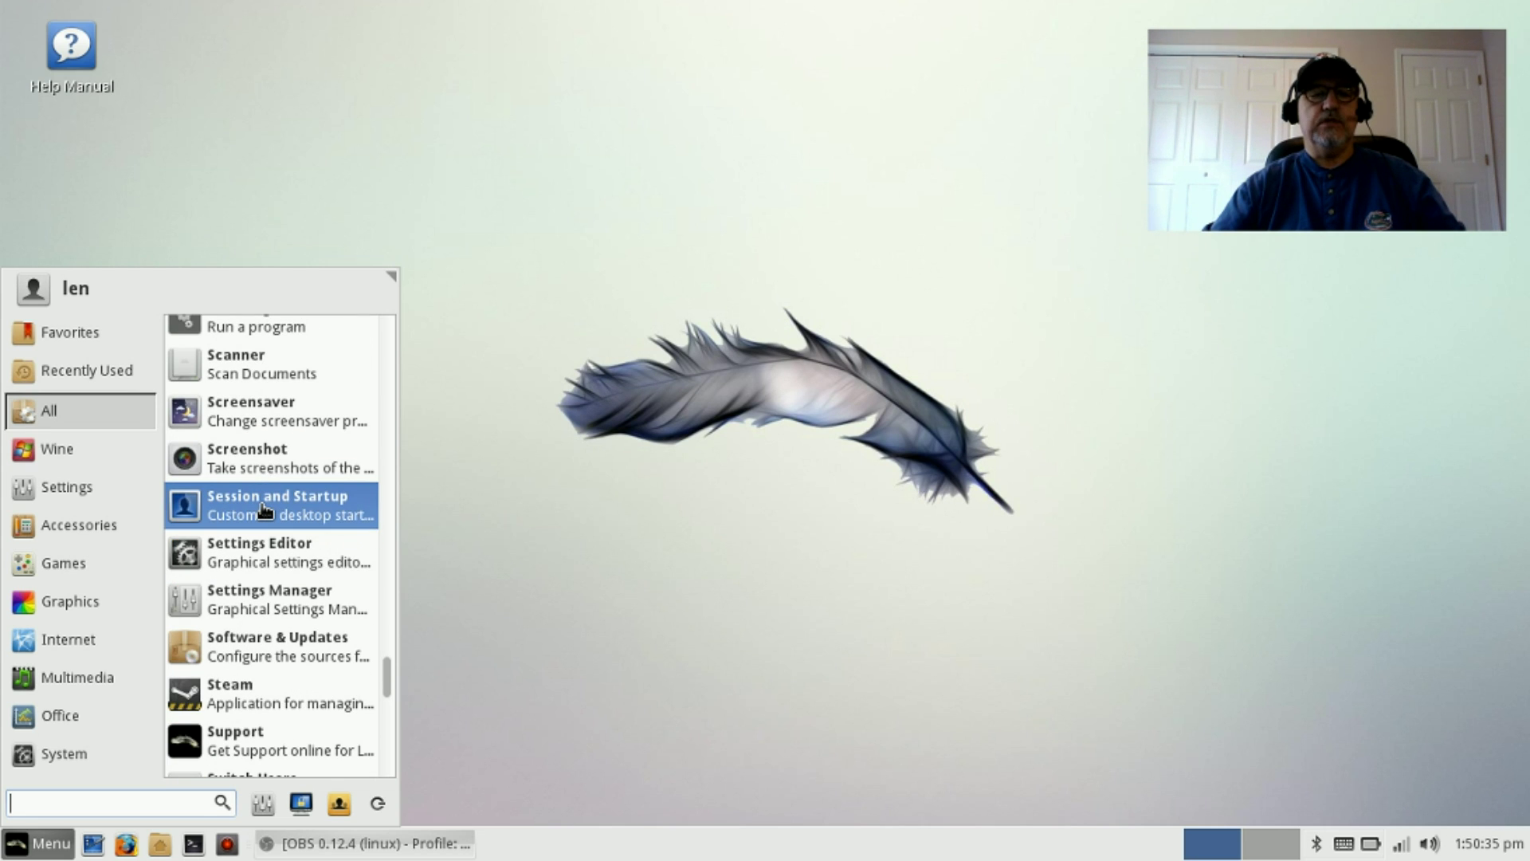
pyautogui.scroll(-2, 265, 500)
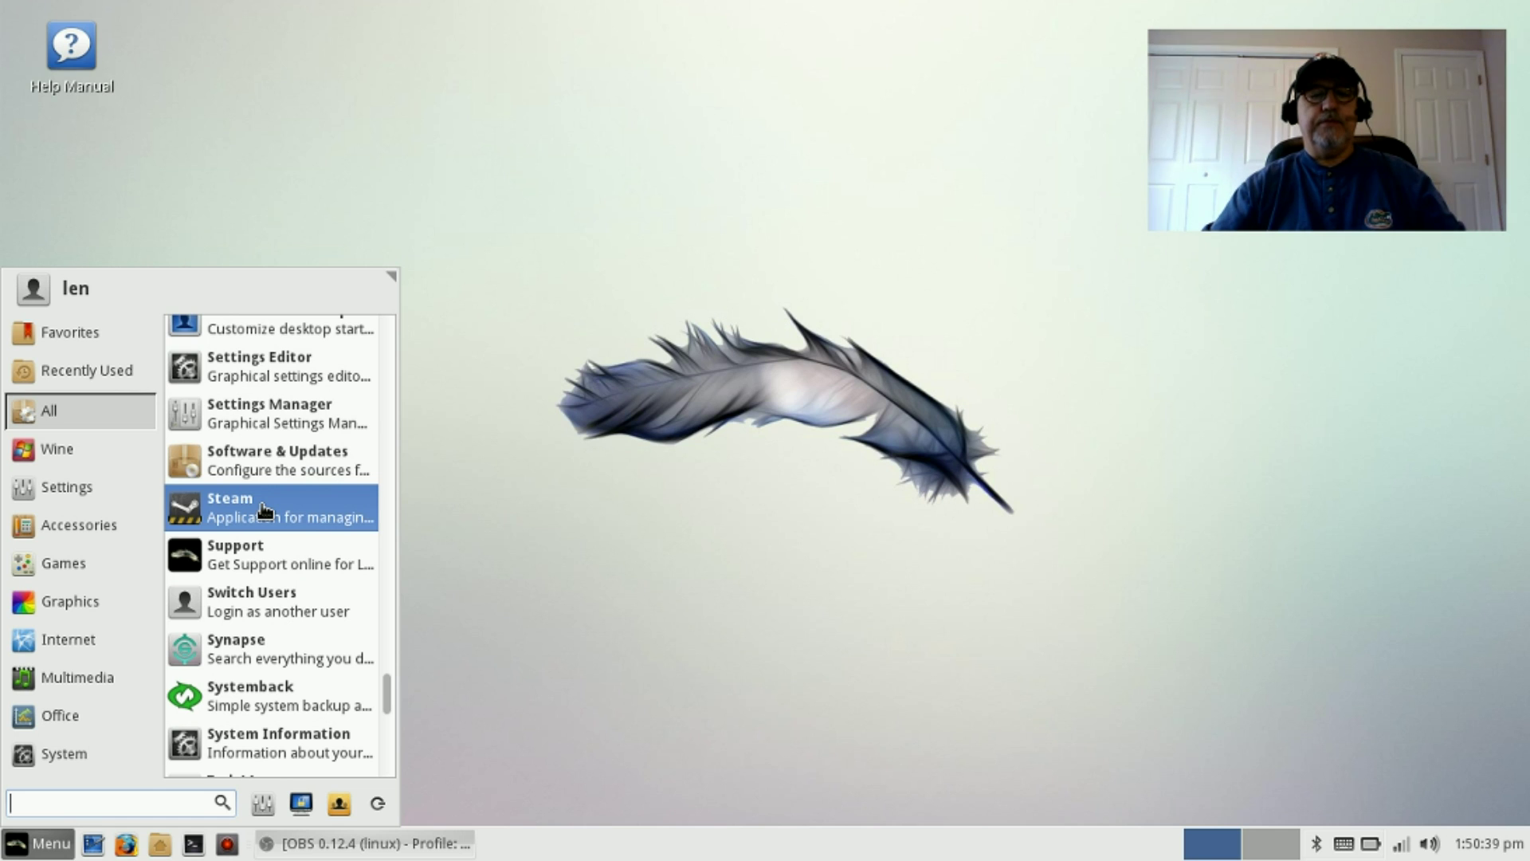
pyautogui.scroll(-3, 266, 502)
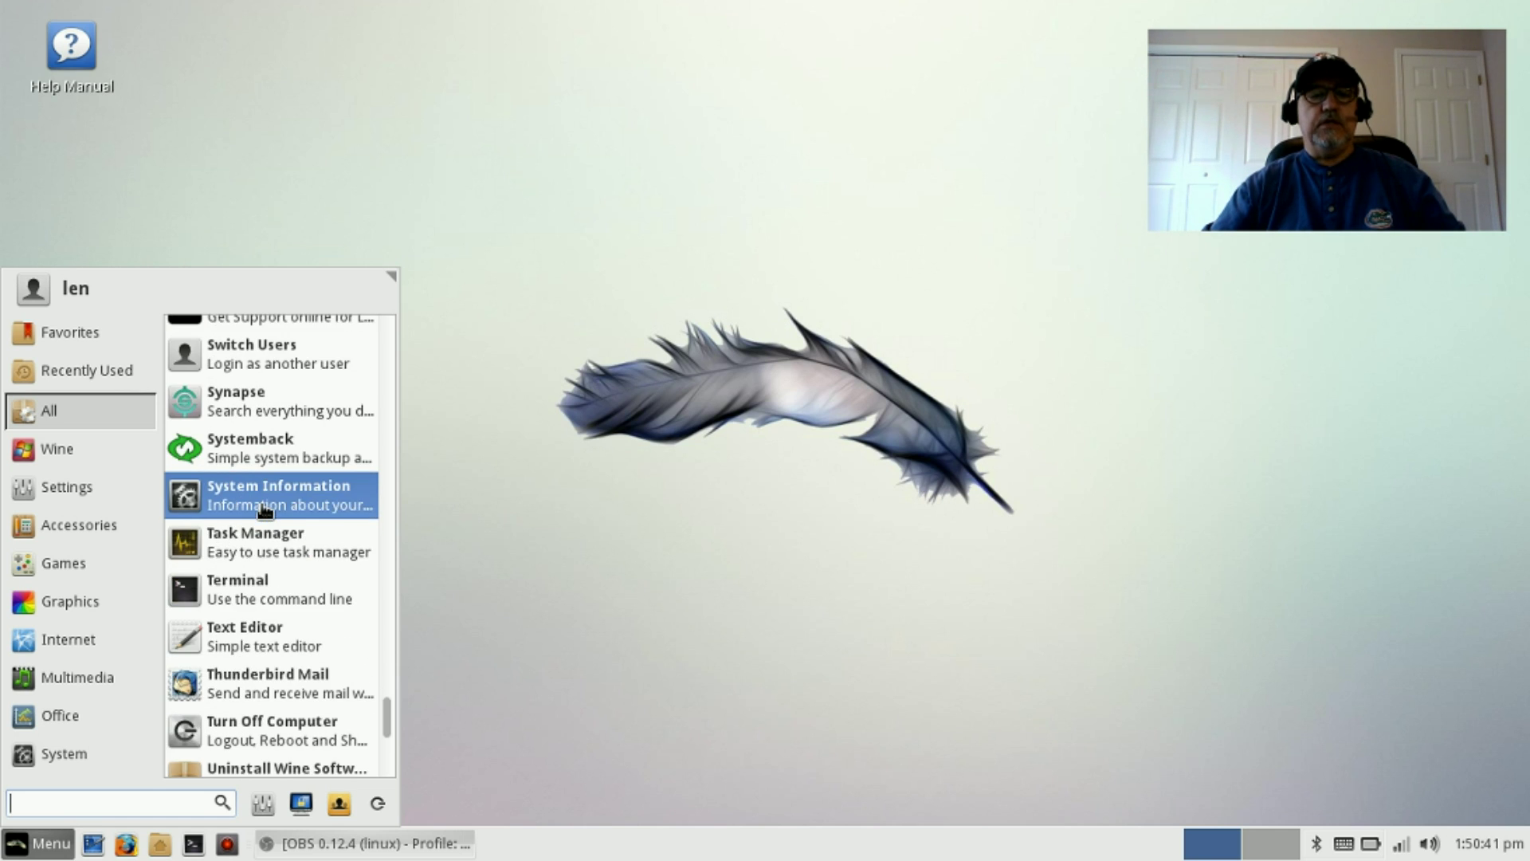
pyautogui.scroll(-5, 266, 511)
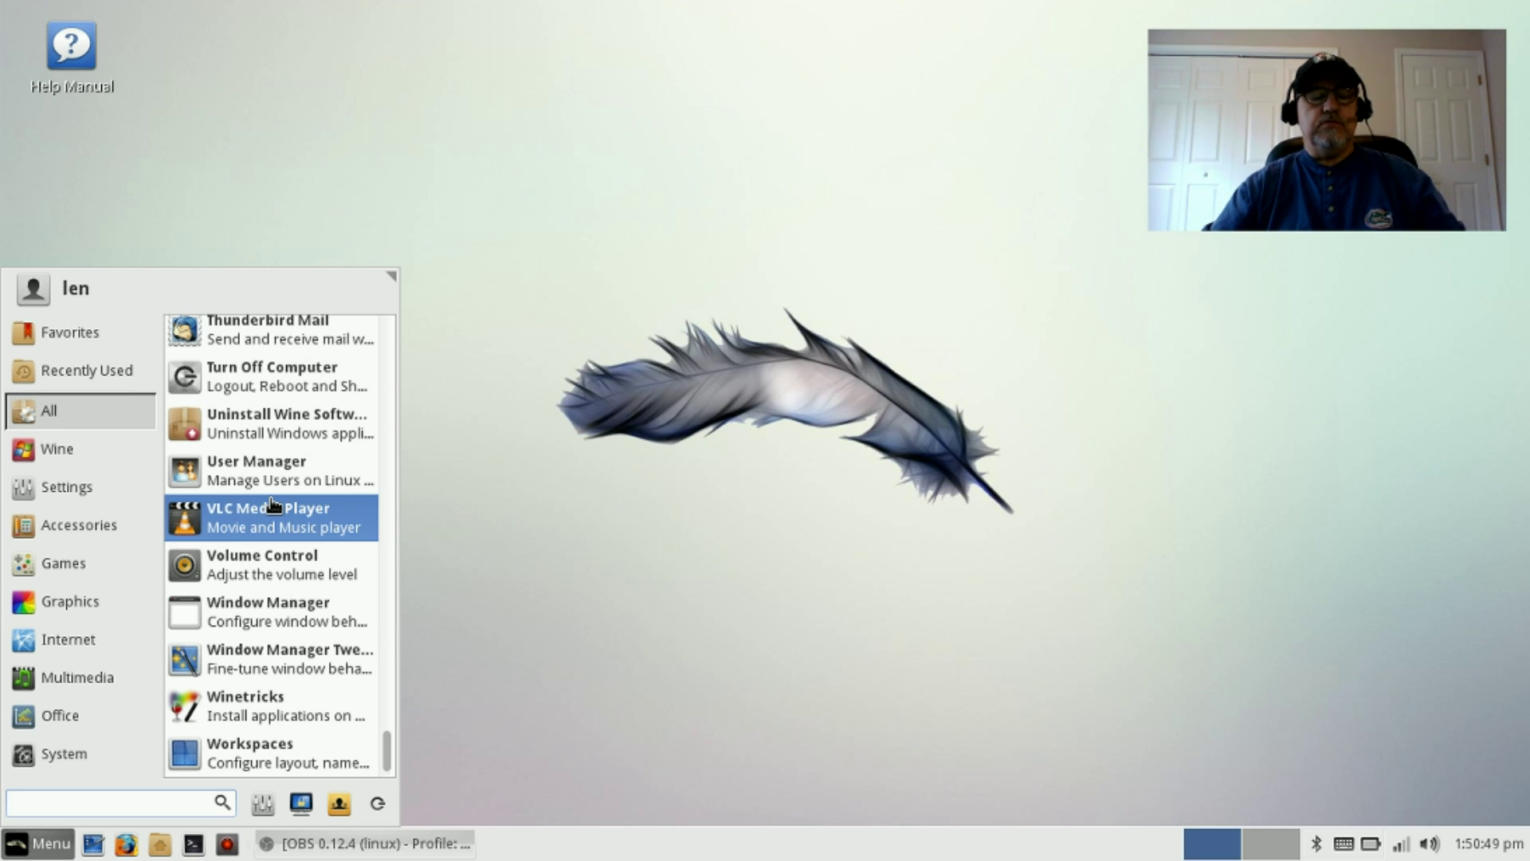
pyautogui.scroll(1, 273, 504)
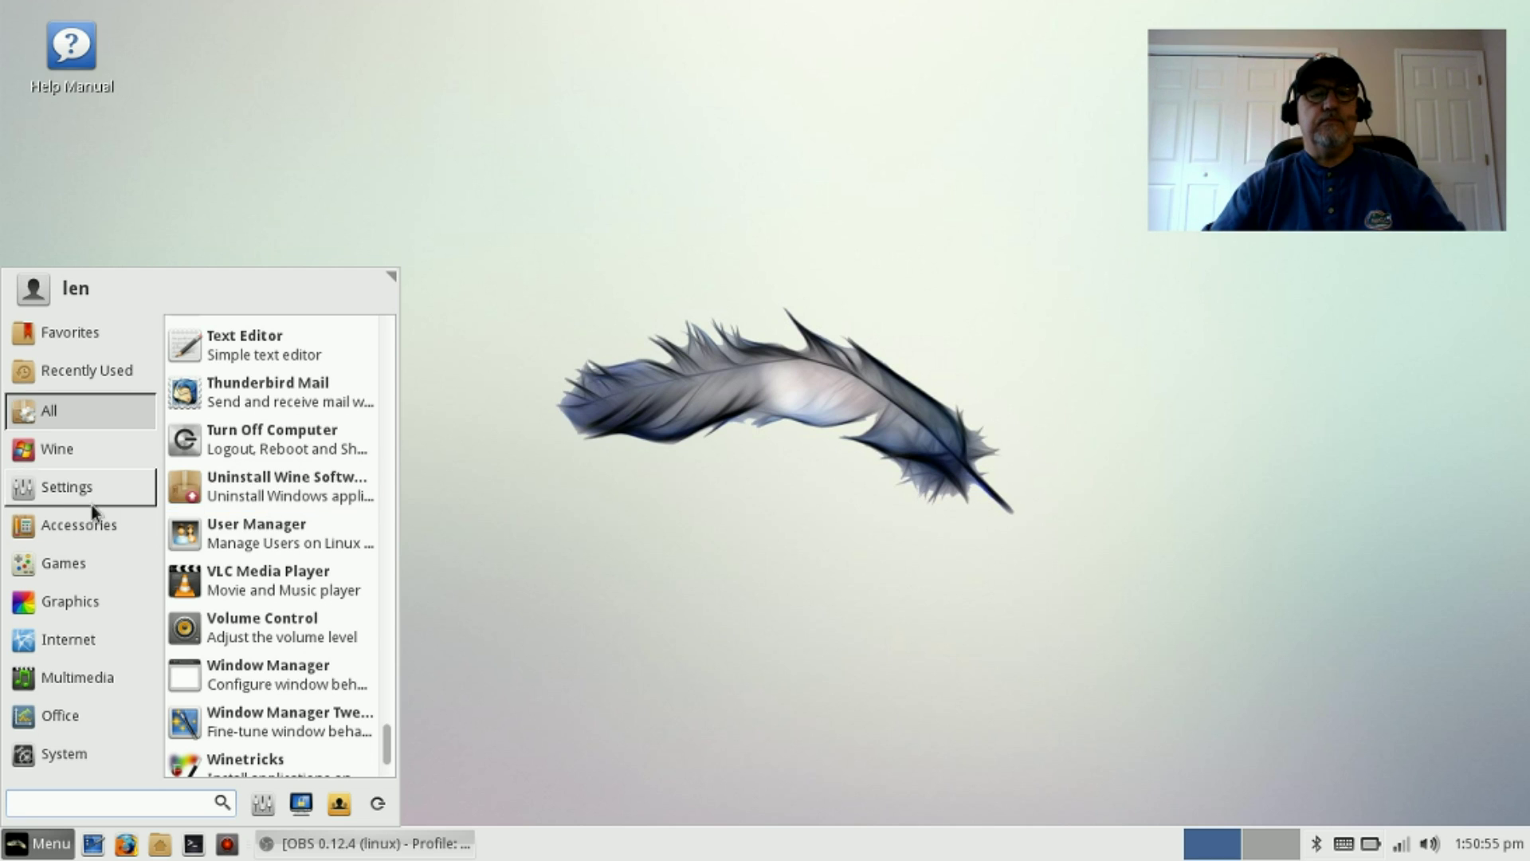
# Step: Launch Linux Lite Welcome from the Settings category
pyautogui.click(62, 487)
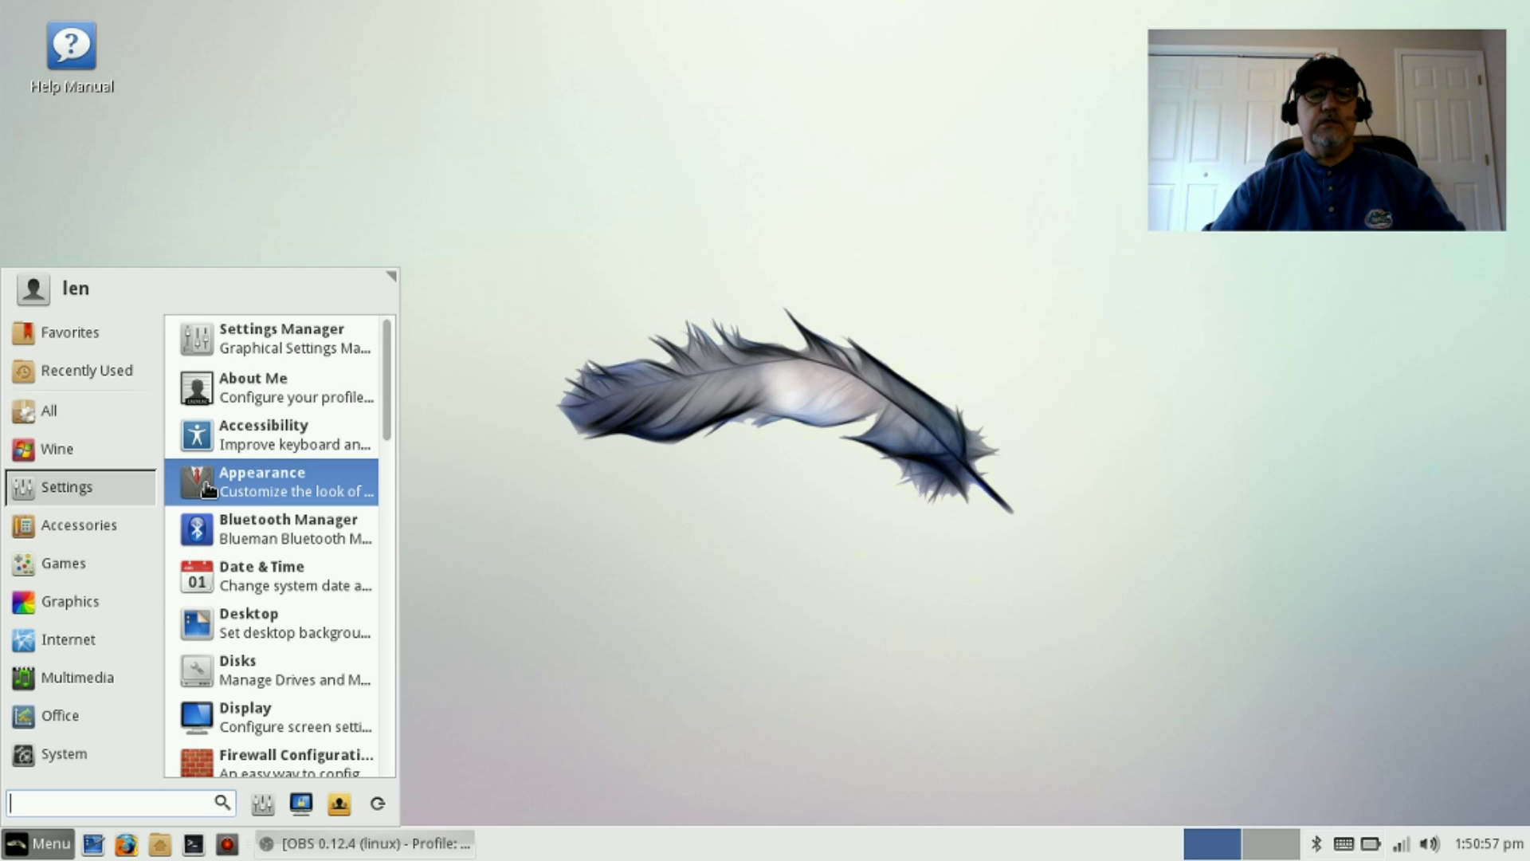
pyautogui.scroll(-3, 257, 501)
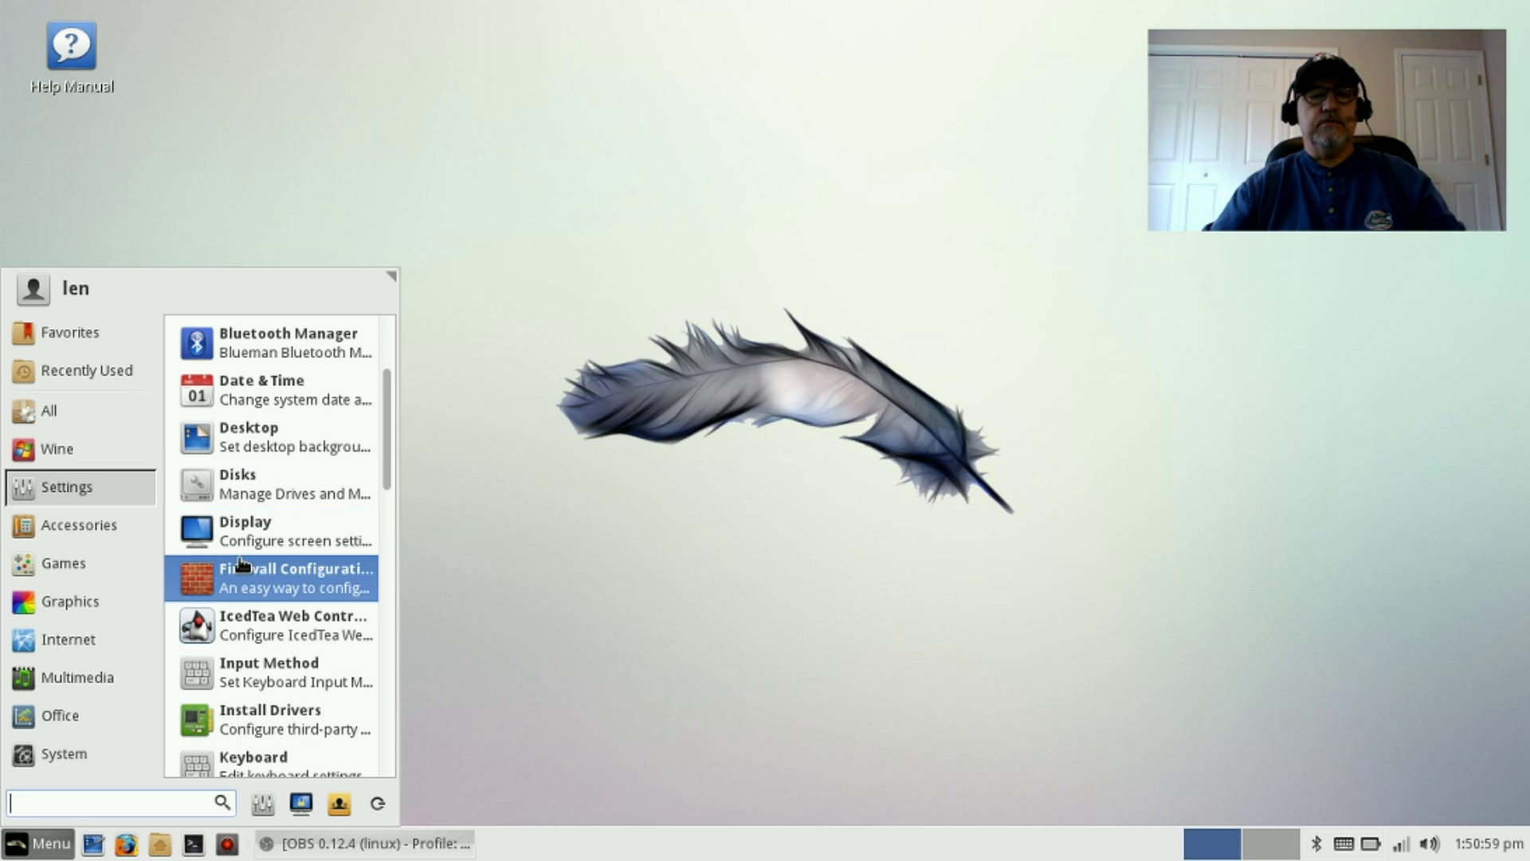
pyautogui.scroll(-6, 248, 570)
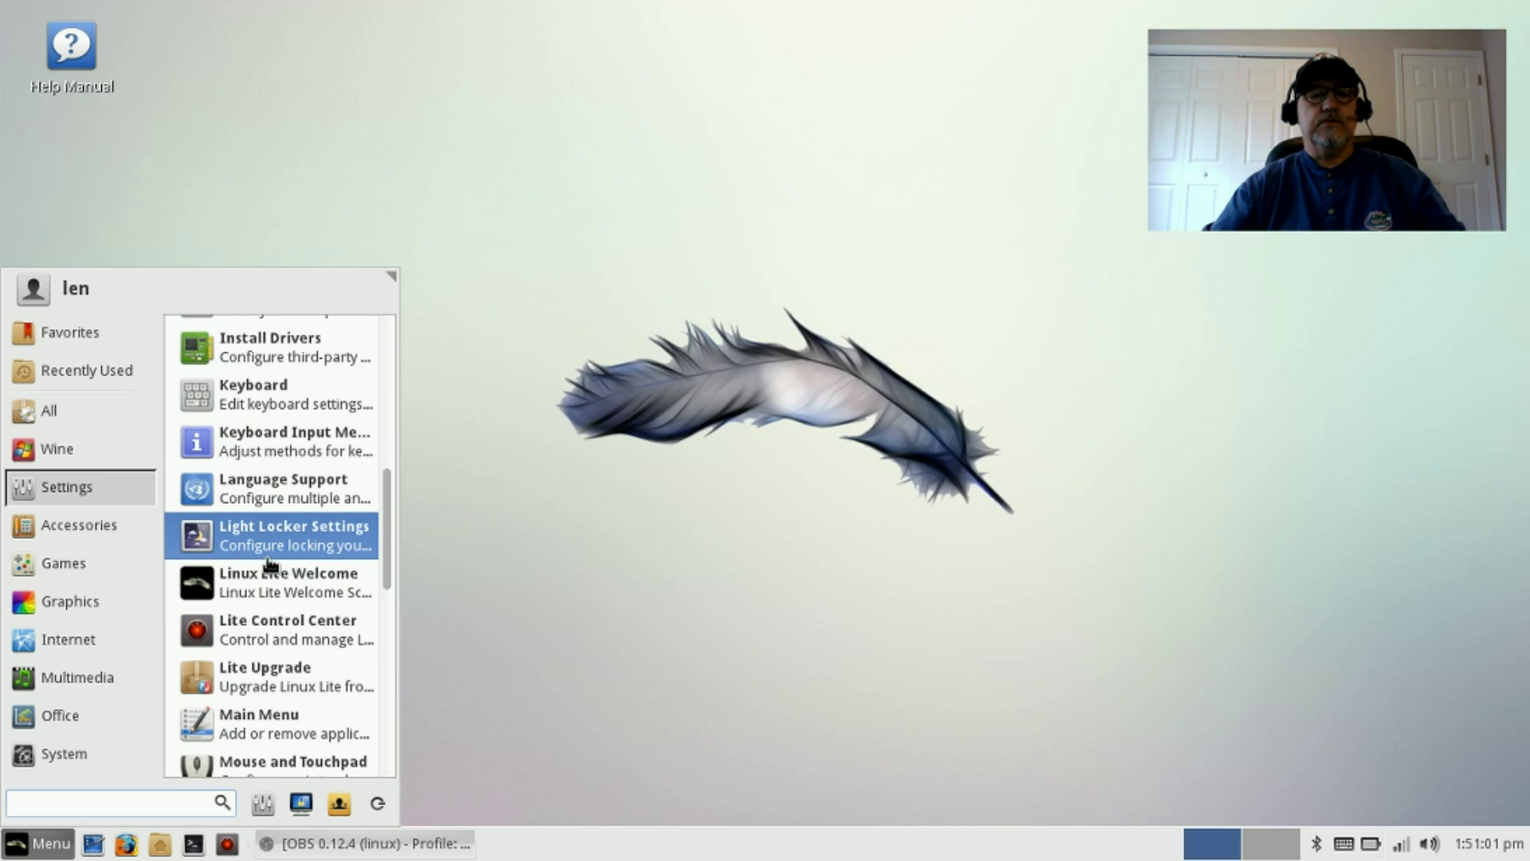
pyautogui.click(252, 578)
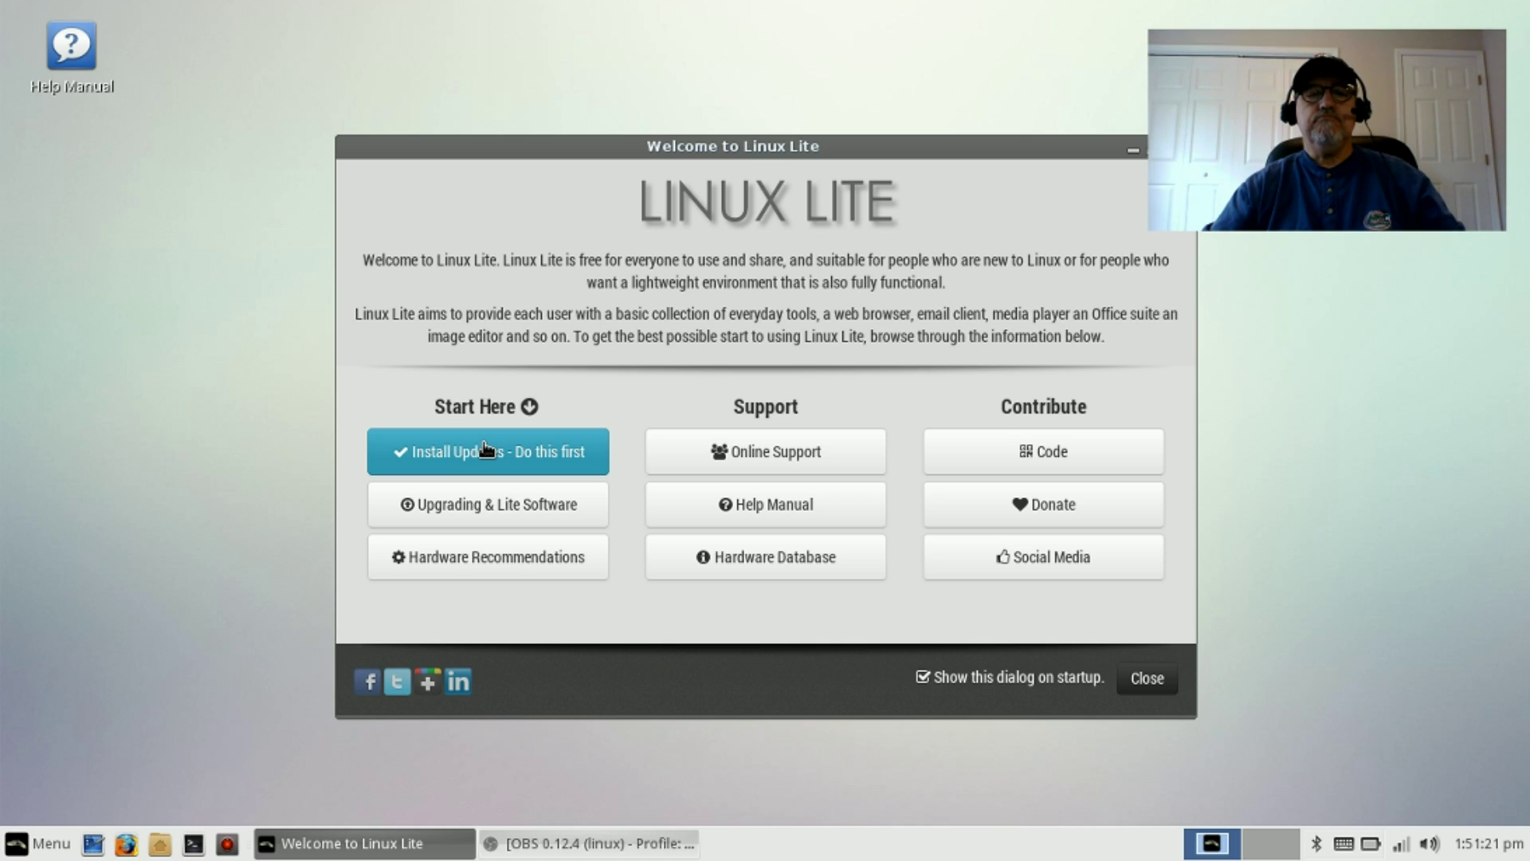
# Step: Open the Upgrading & Lite Software guide and scroll to its Lite Software section
pyautogui.click(486, 506)
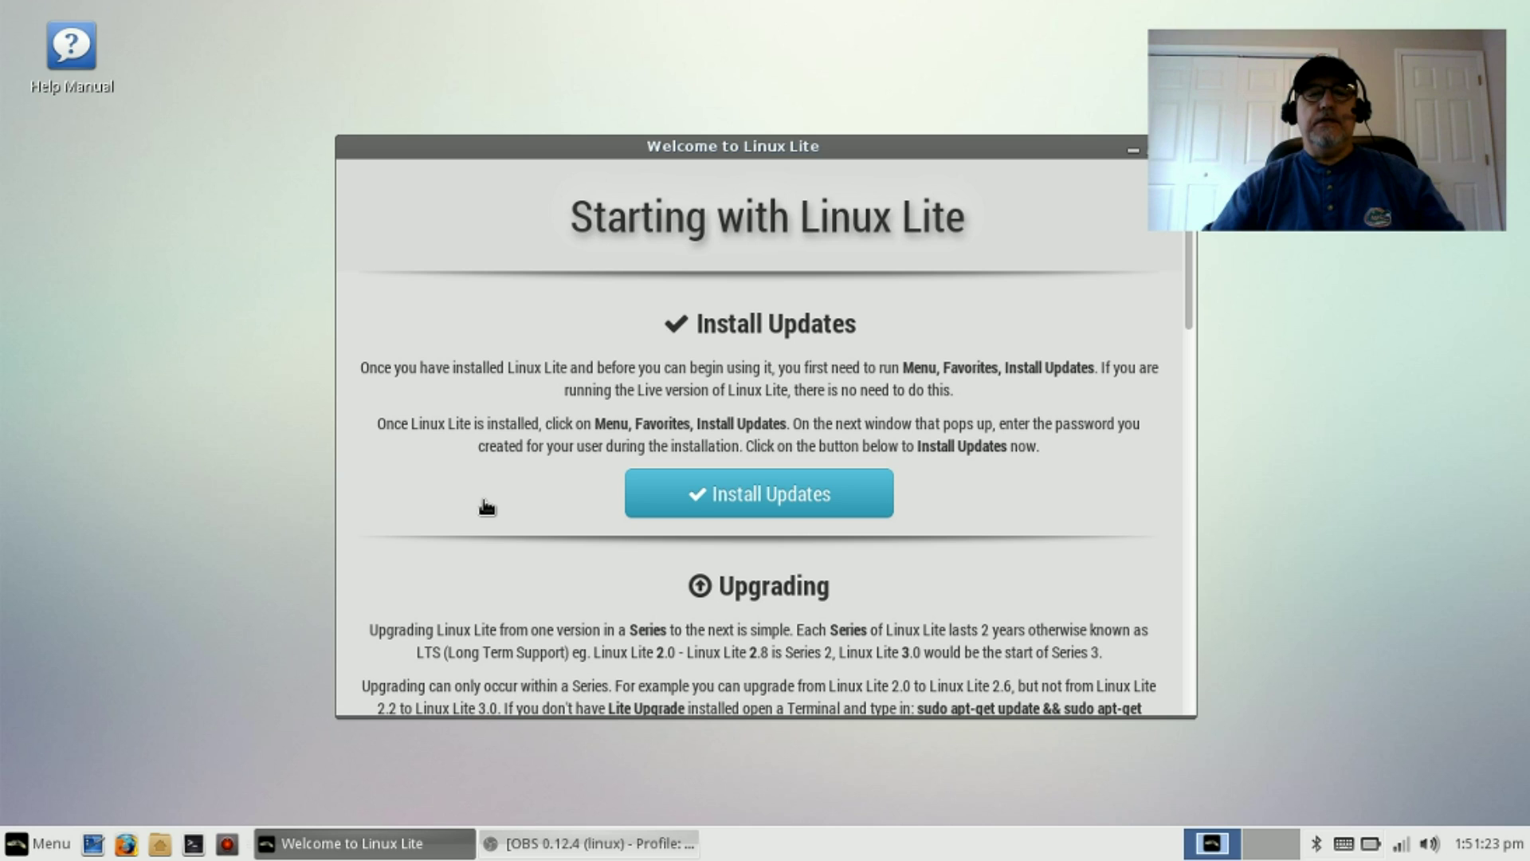
pyautogui.scroll(-15, 1174, 442)
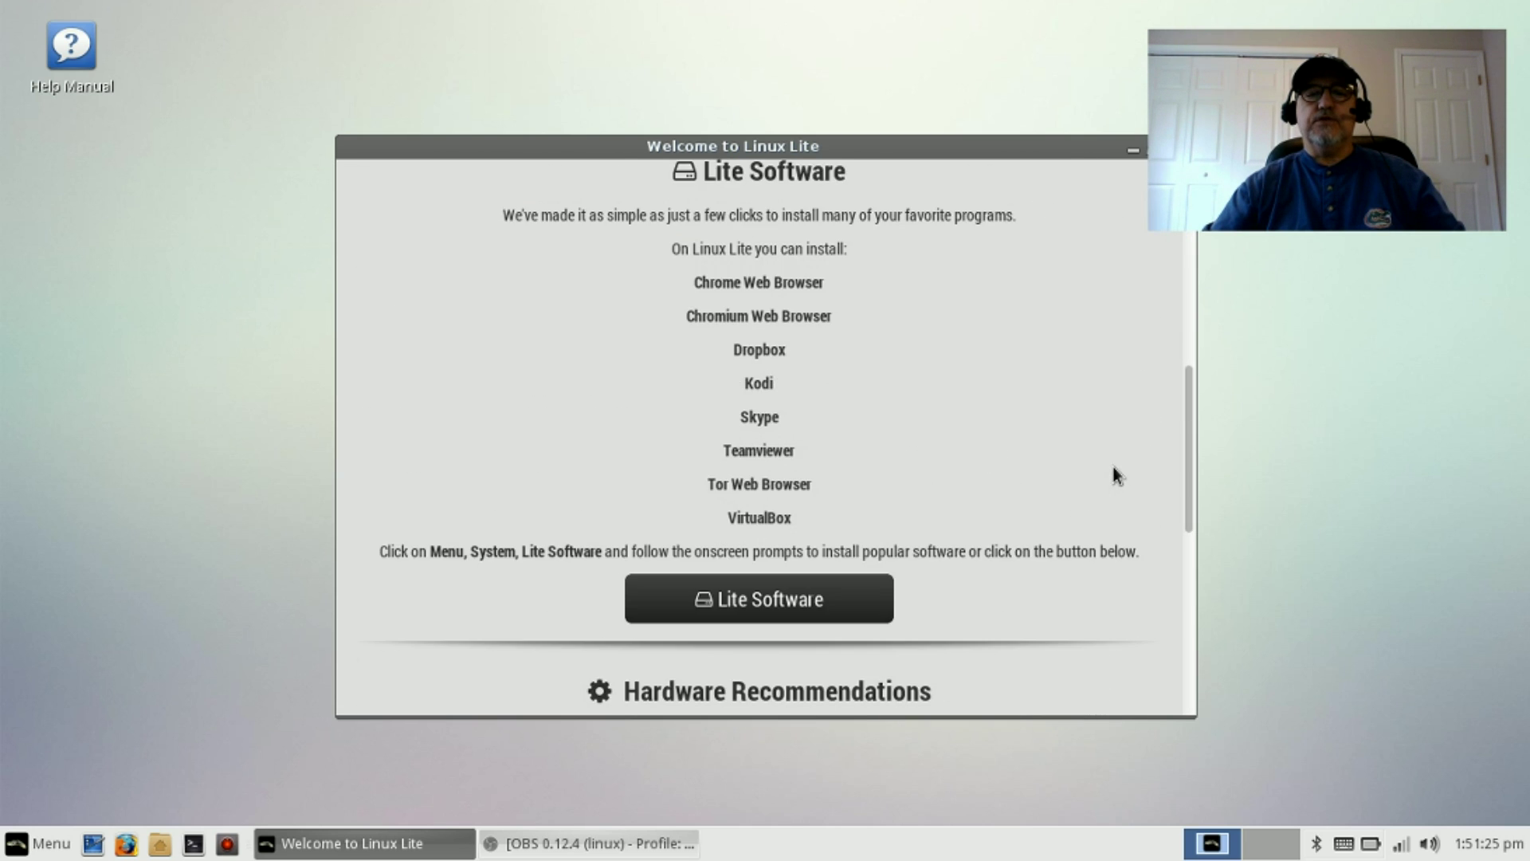
pyautogui.scroll(3, 1042, 470)
pyautogui.scroll(-8, 717, 430)
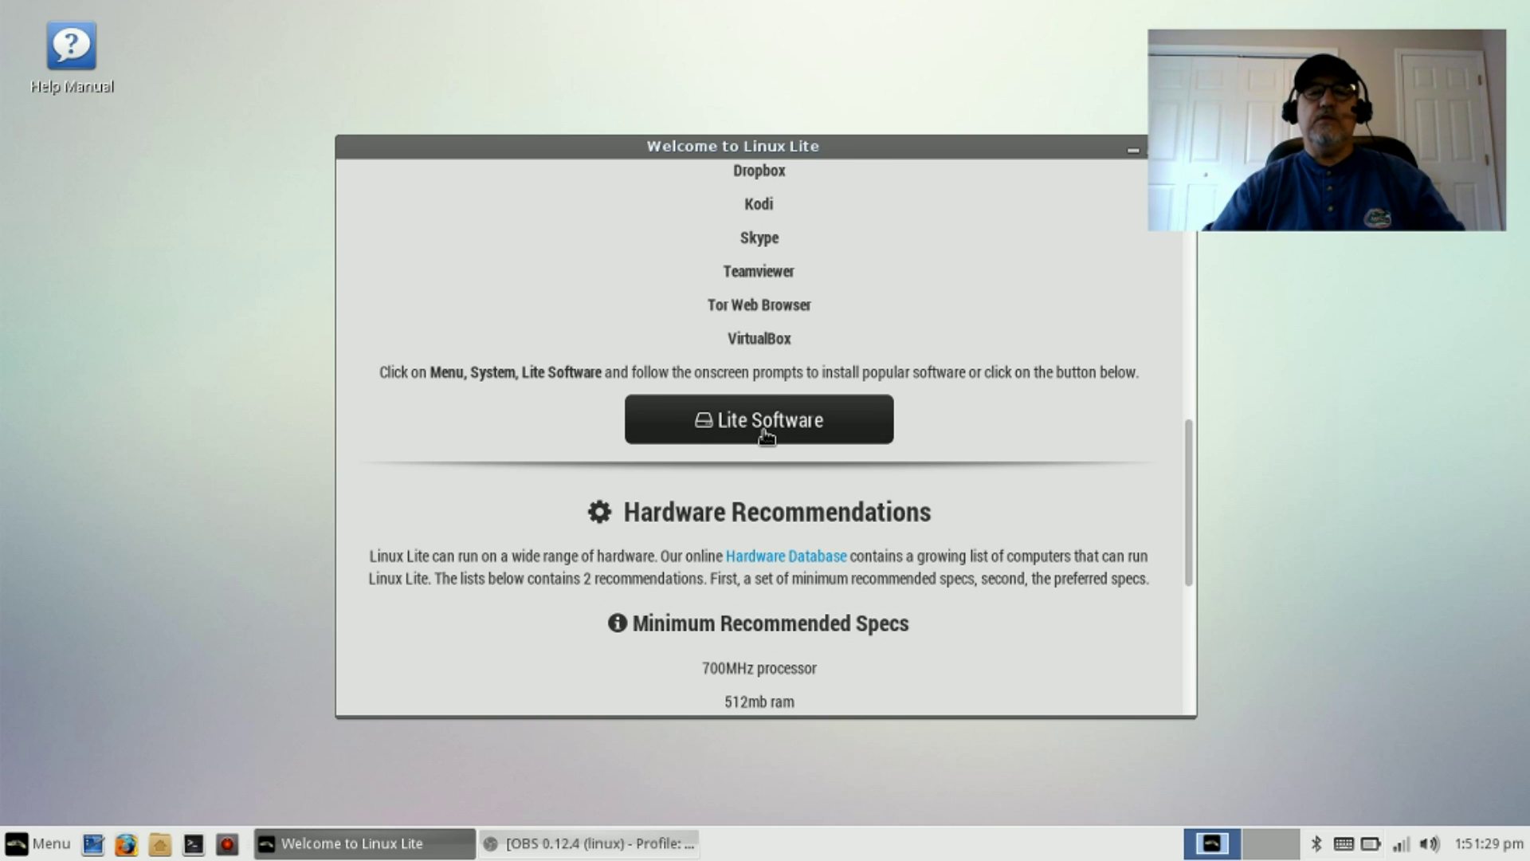
# Step: Start Lite Software, authenticate with the administrator password, and agree to update software sources
pyautogui.click(765, 435)
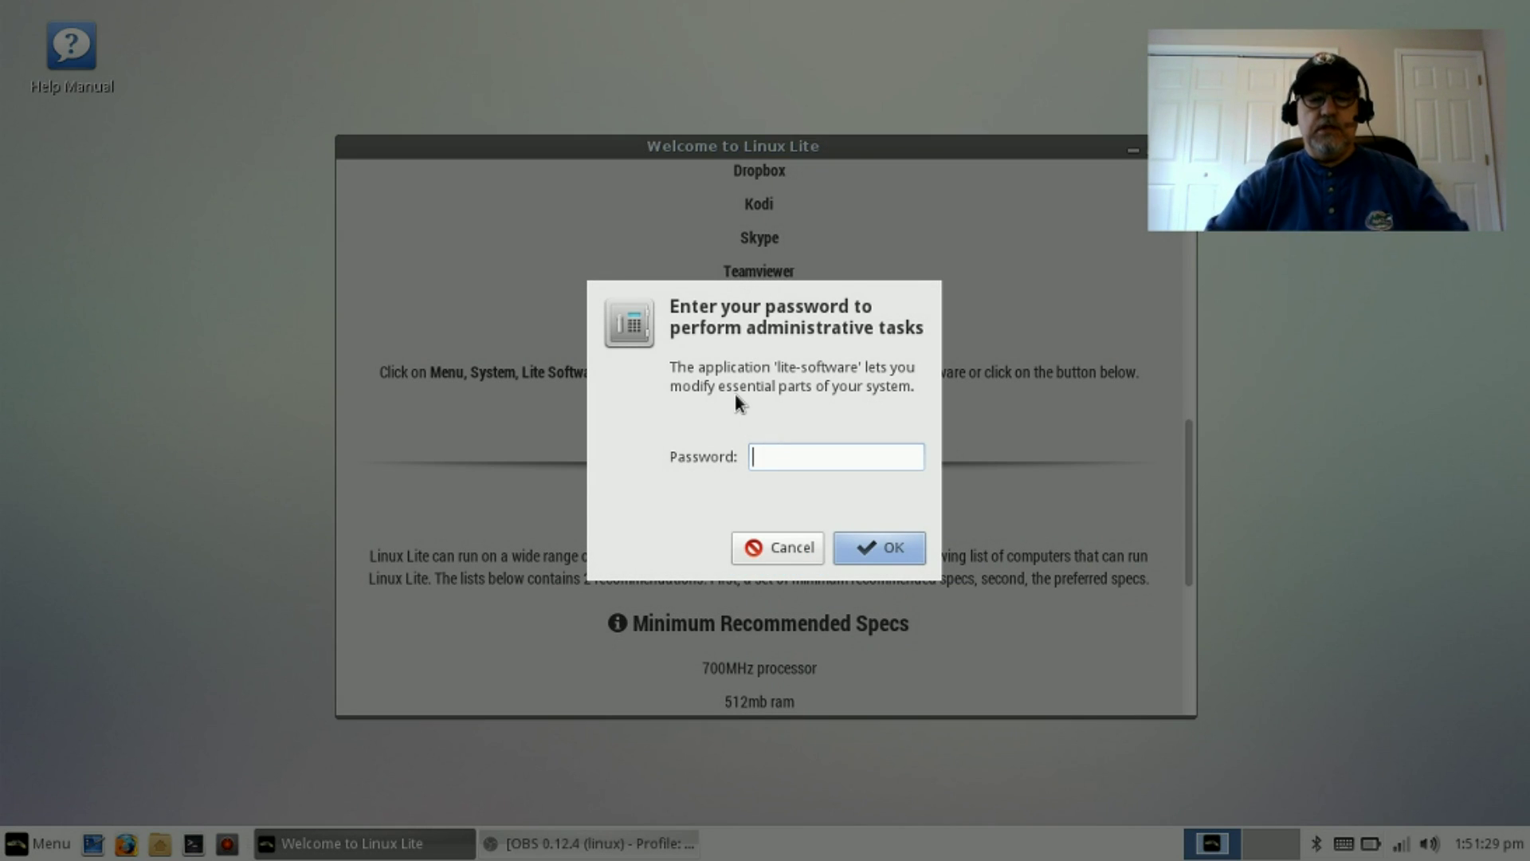
pyautogui.write('******')
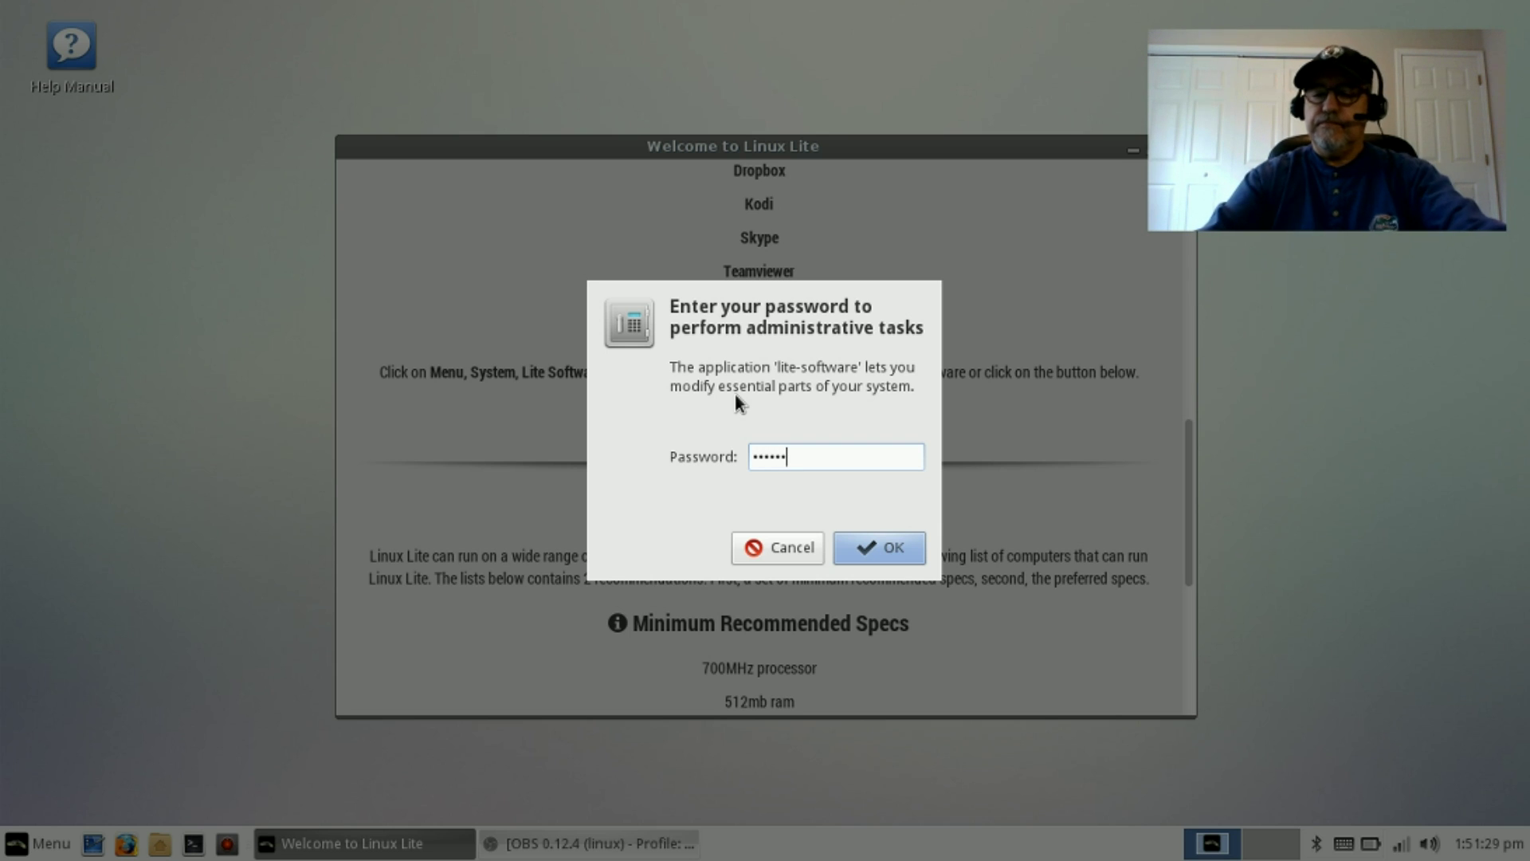
pyautogui.press('Return')
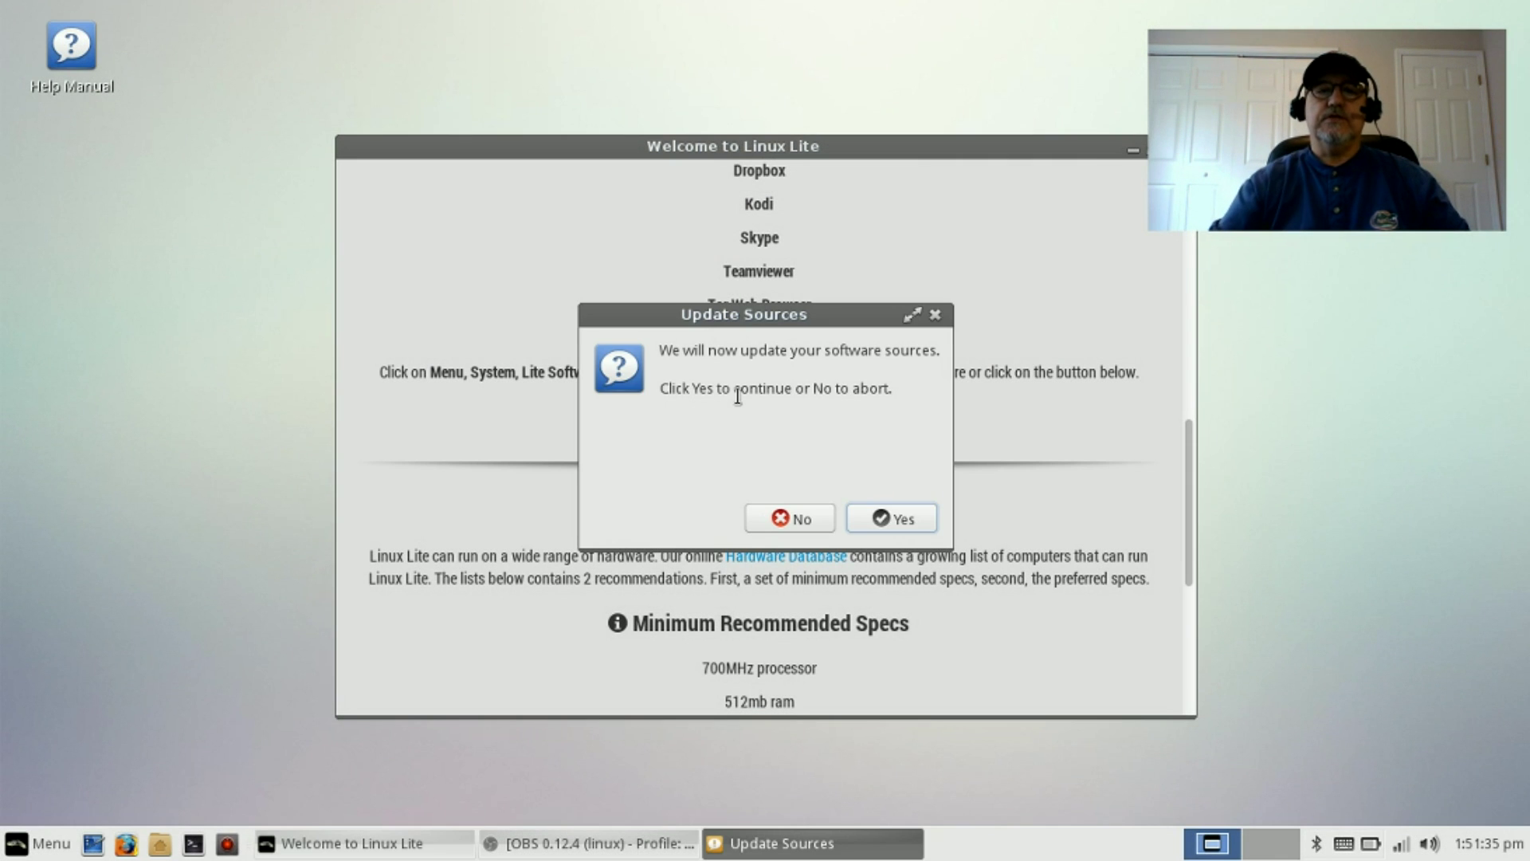
pyautogui.click(883, 519)
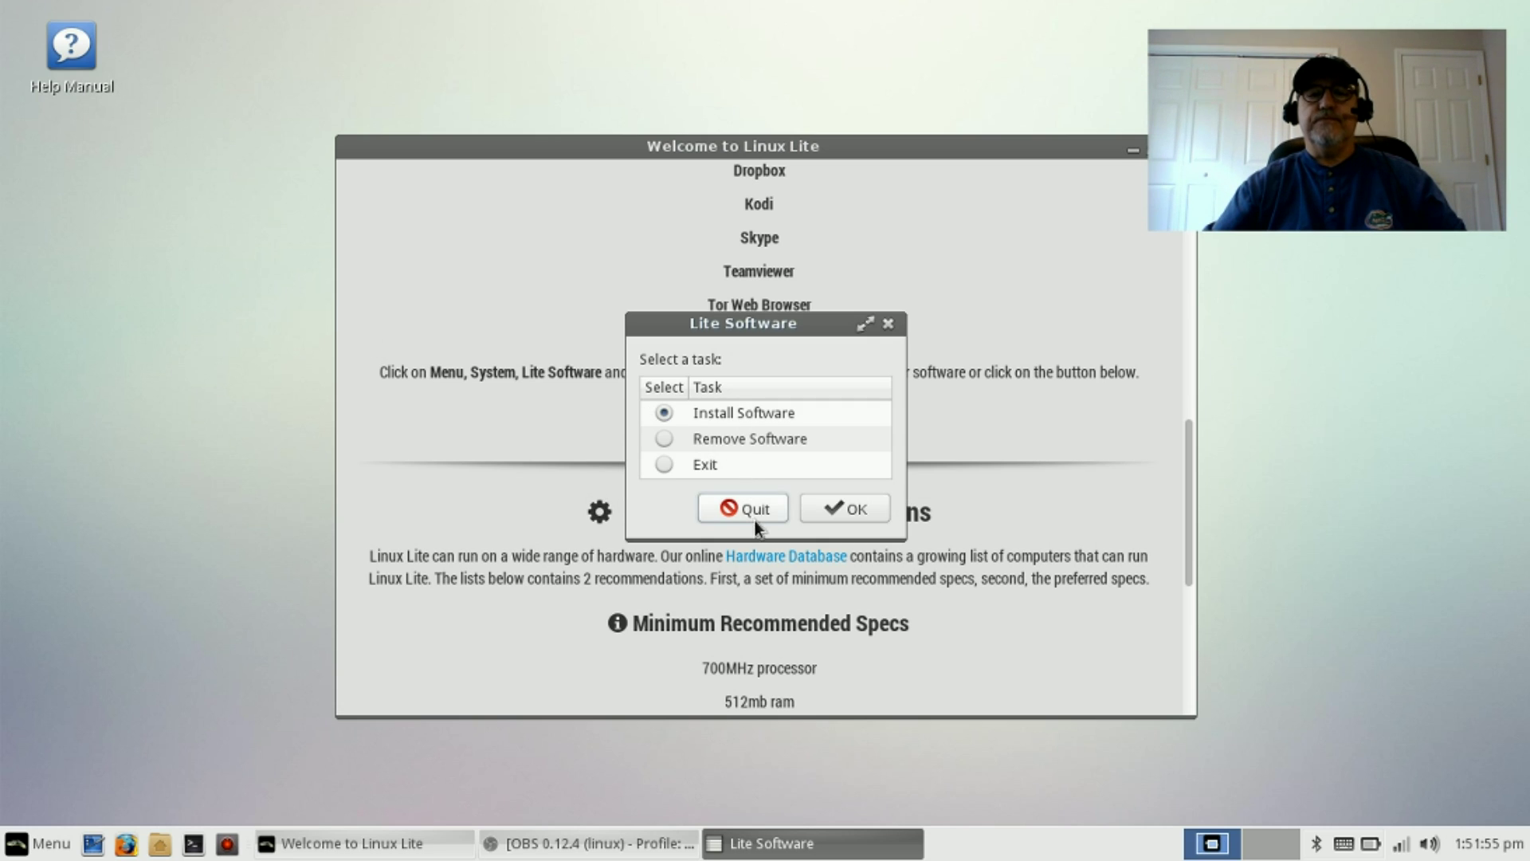
# Step: Browse the Install Additional Software list, close it without installing, and choose Exit
pyautogui.click(834, 510)
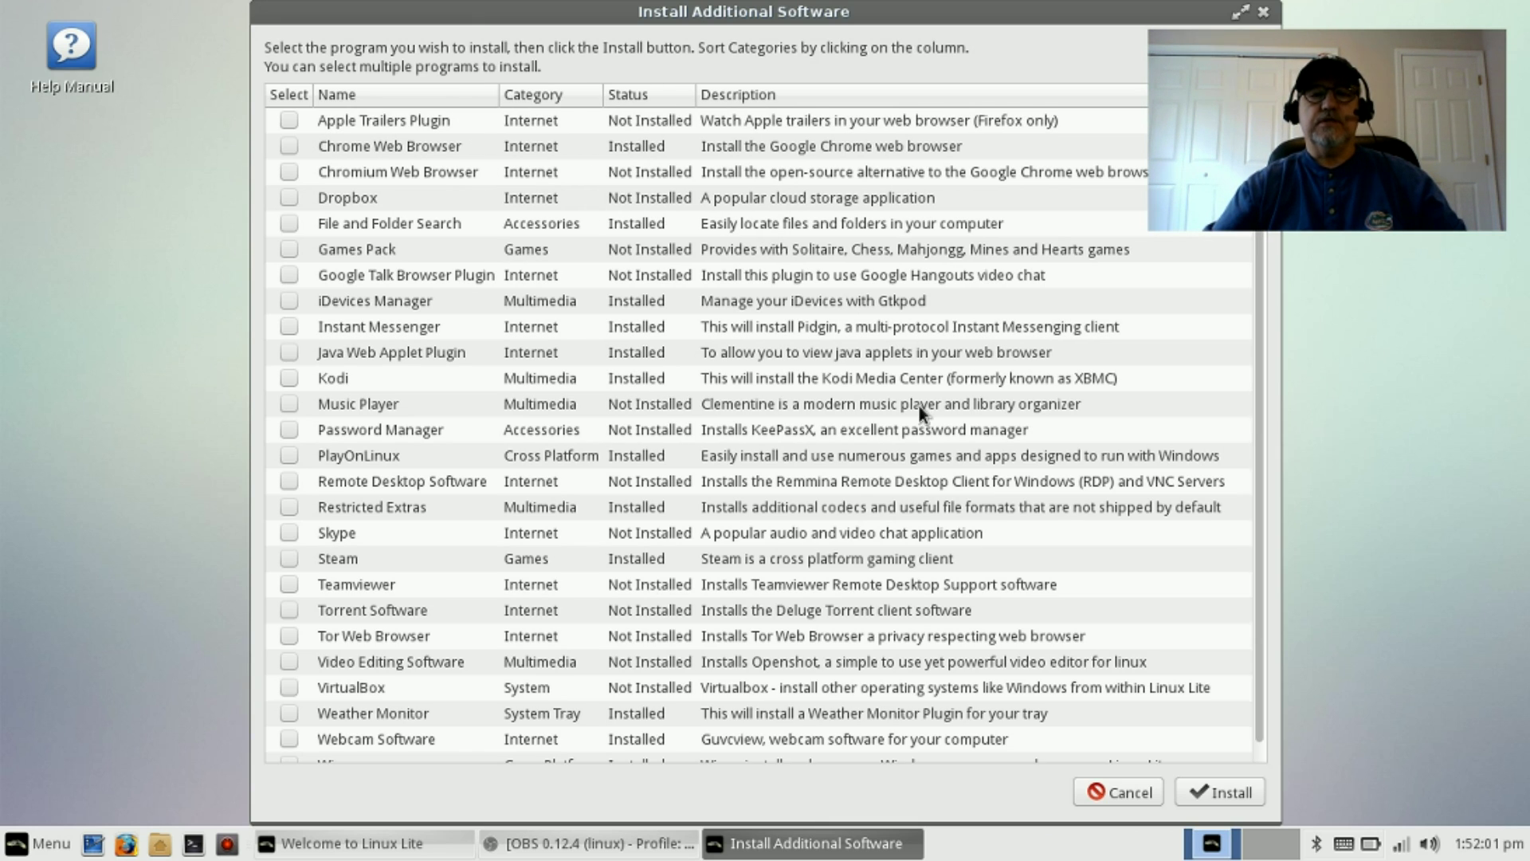
pyautogui.scroll(-1, 476, 289)
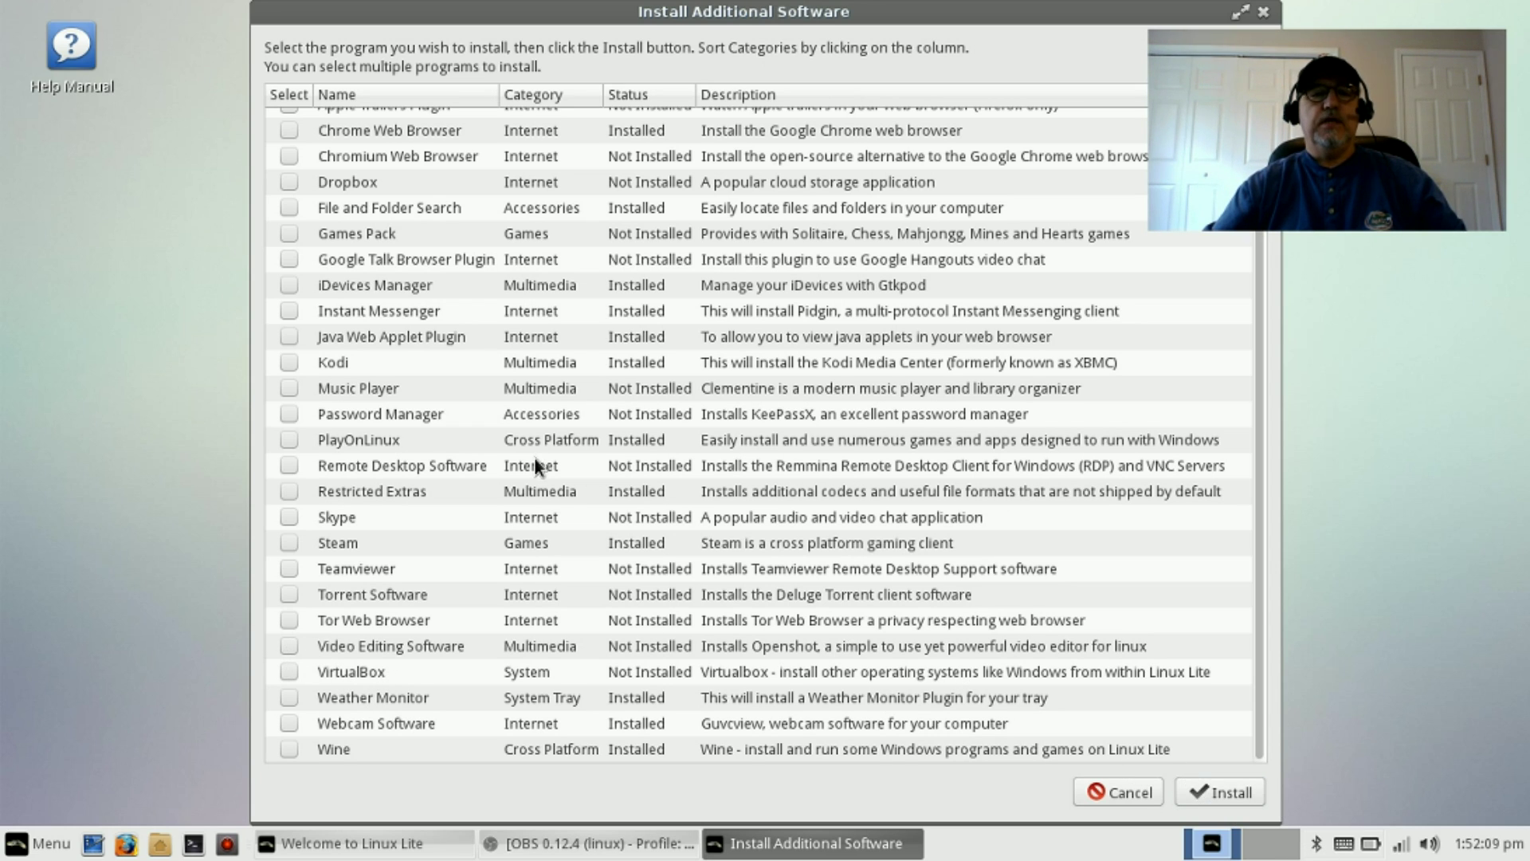
pyautogui.scroll(1, 534, 457)
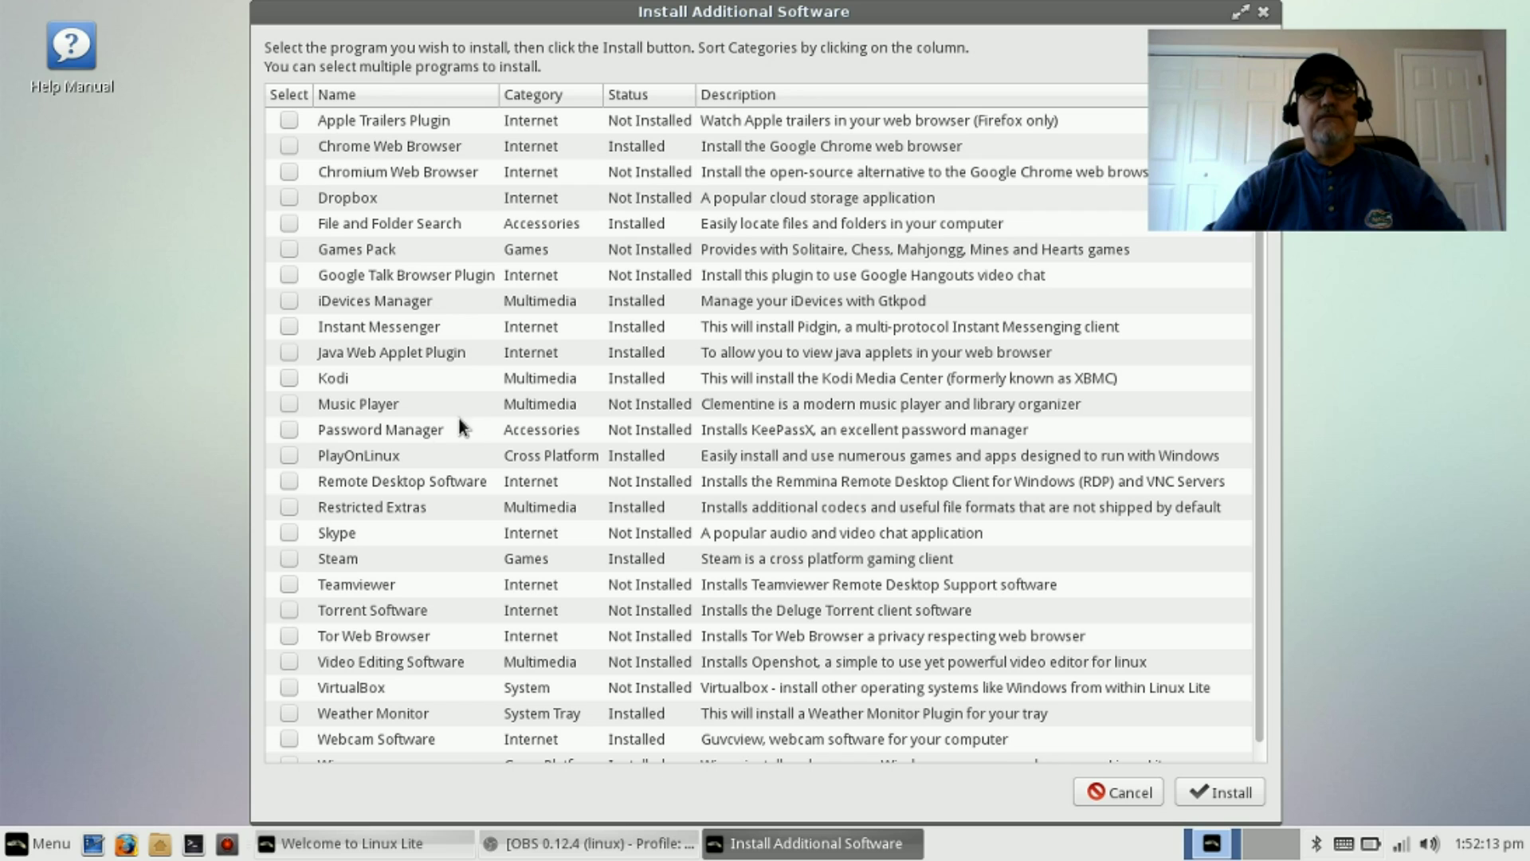
pyautogui.click(1264, 12)
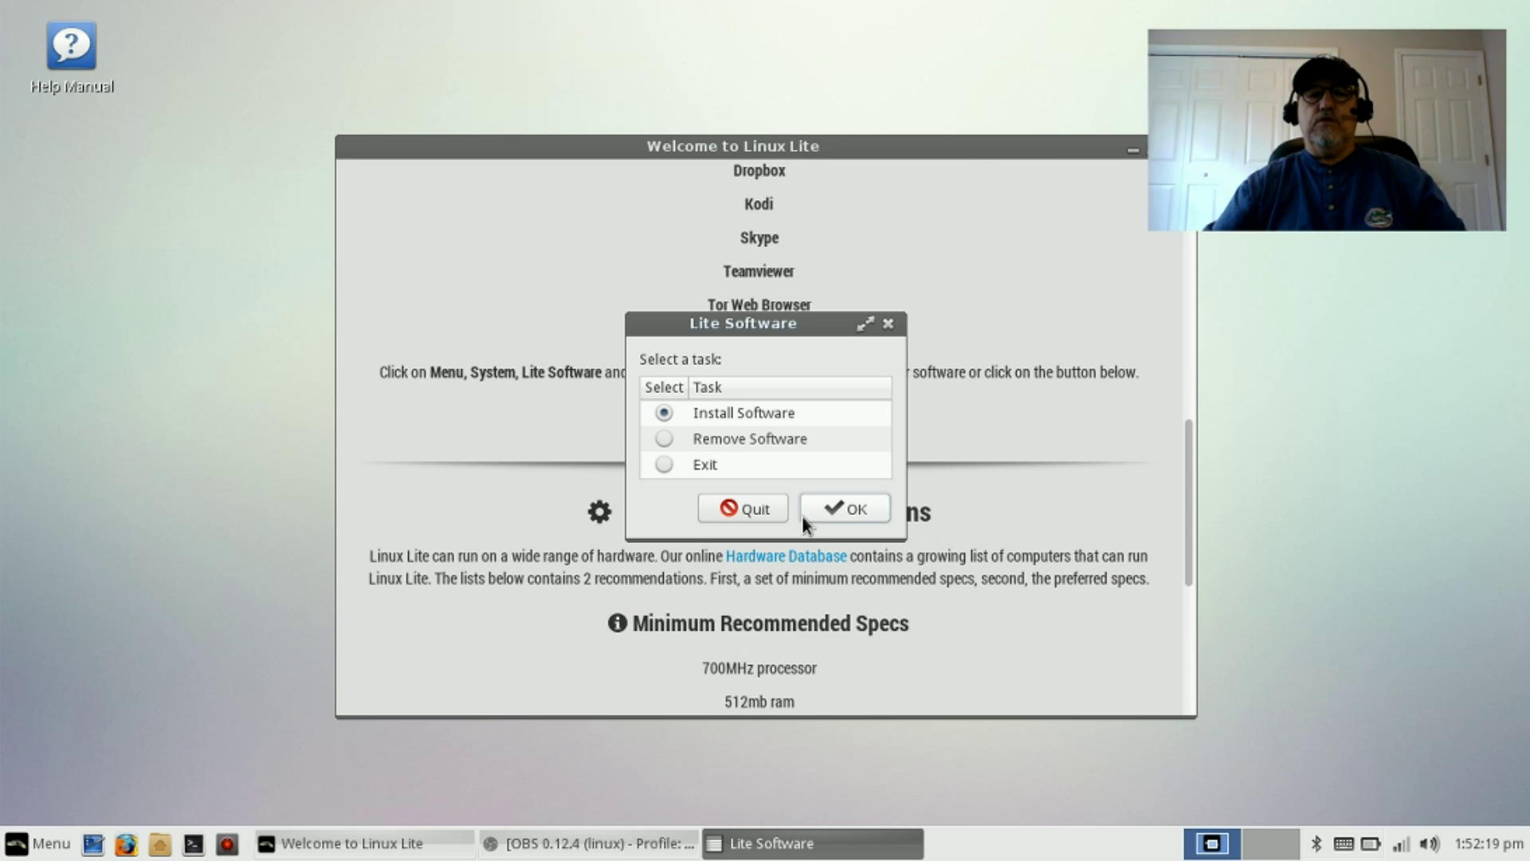
pyautogui.click(664, 464)
# Step: Confirm exiting Lite Software and scroll back through the Welcome to Linux Lite guide
pyautogui.click(854, 512)
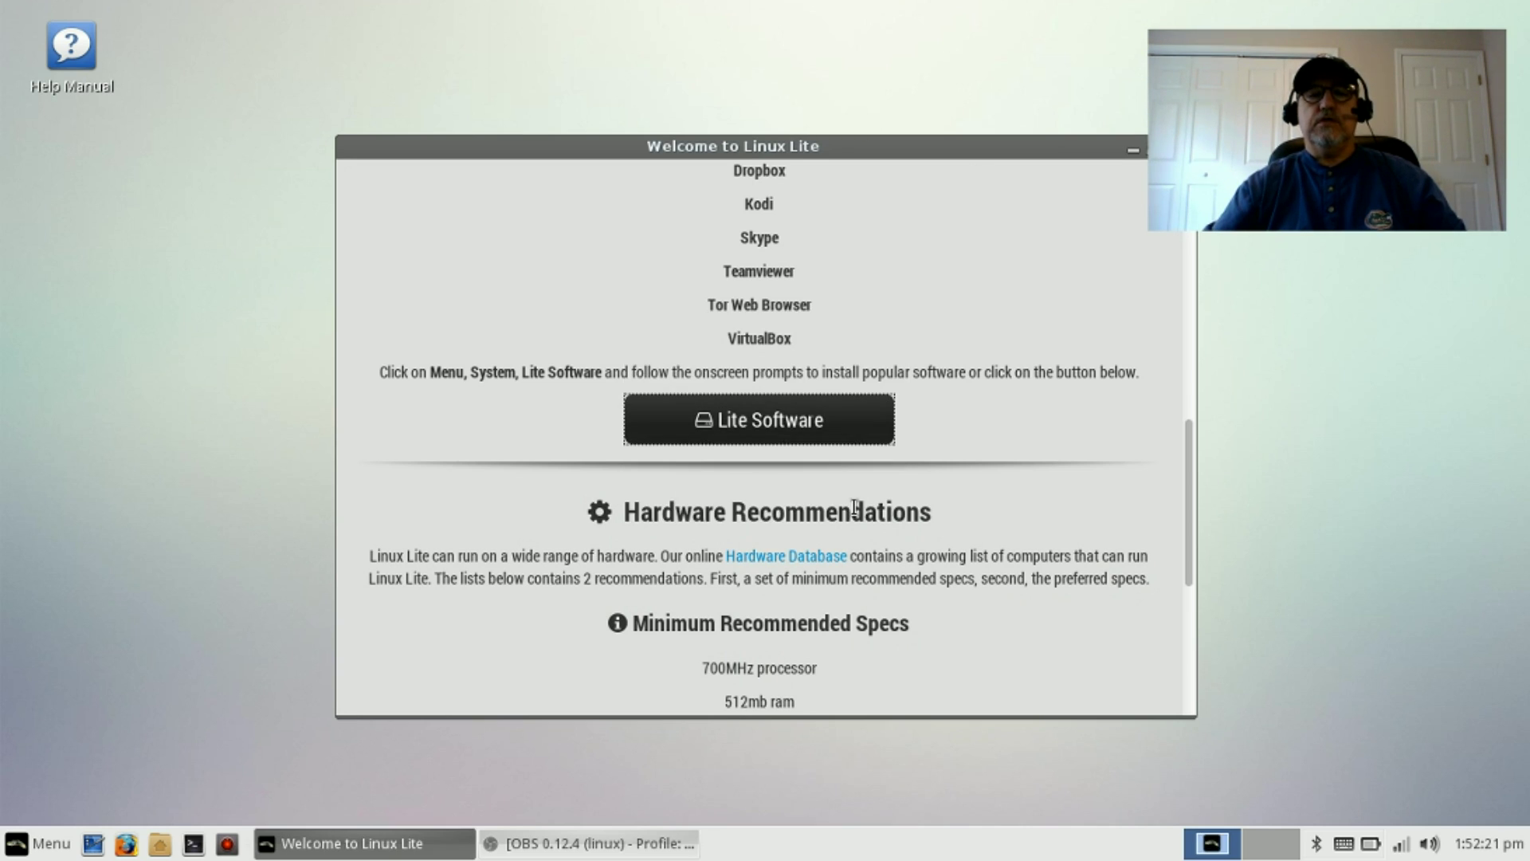
pyautogui.scroll(3, 820, 482)
pyautogui.scroll(10, 819, 483)
pyautogui.scroll(-5, 788, 555)
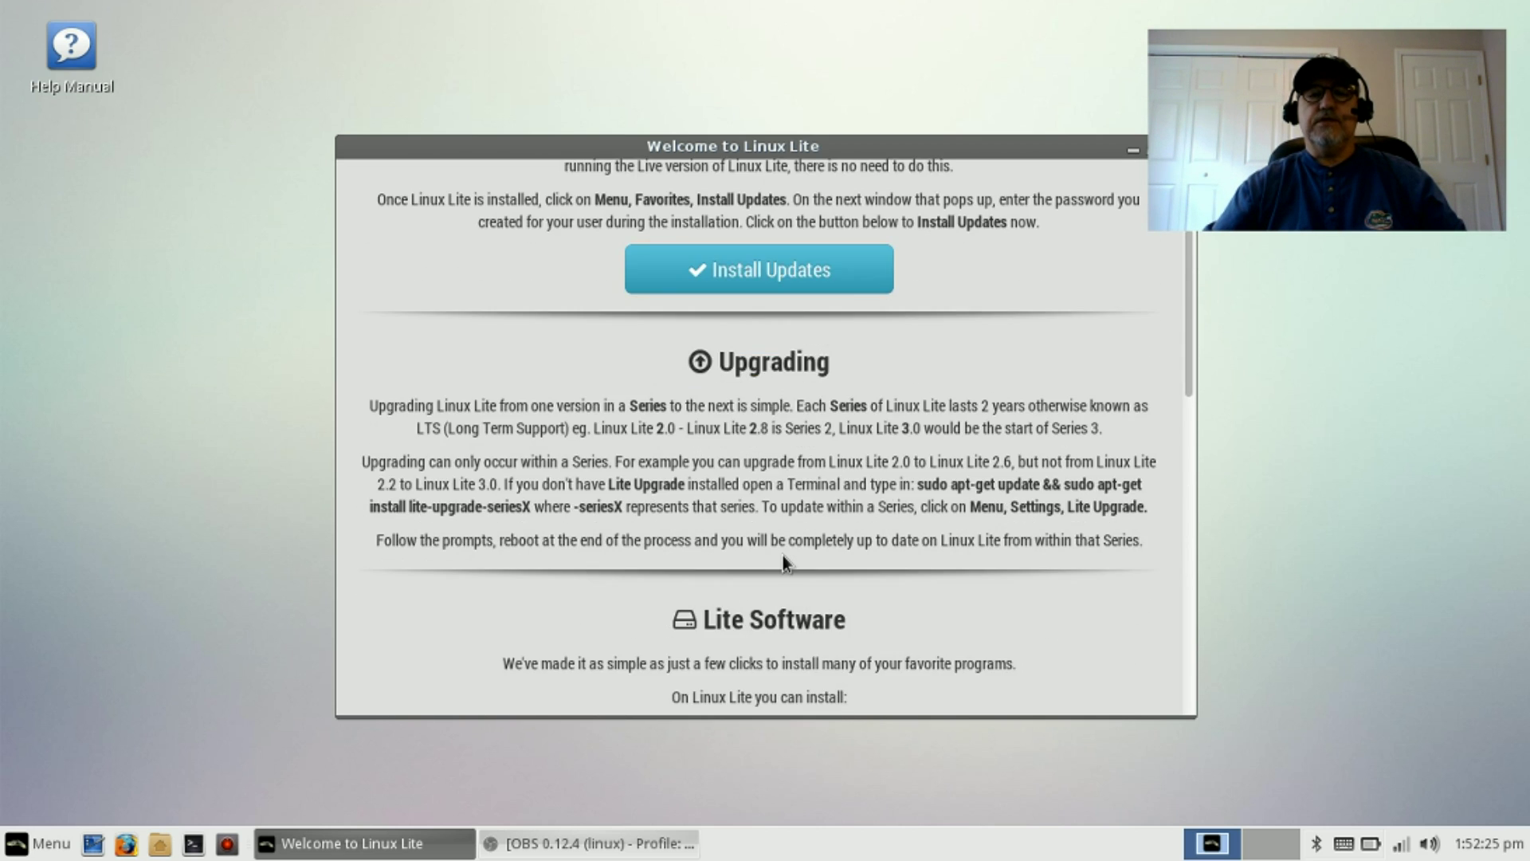
pyautogui.scroll(6, 798, 349)
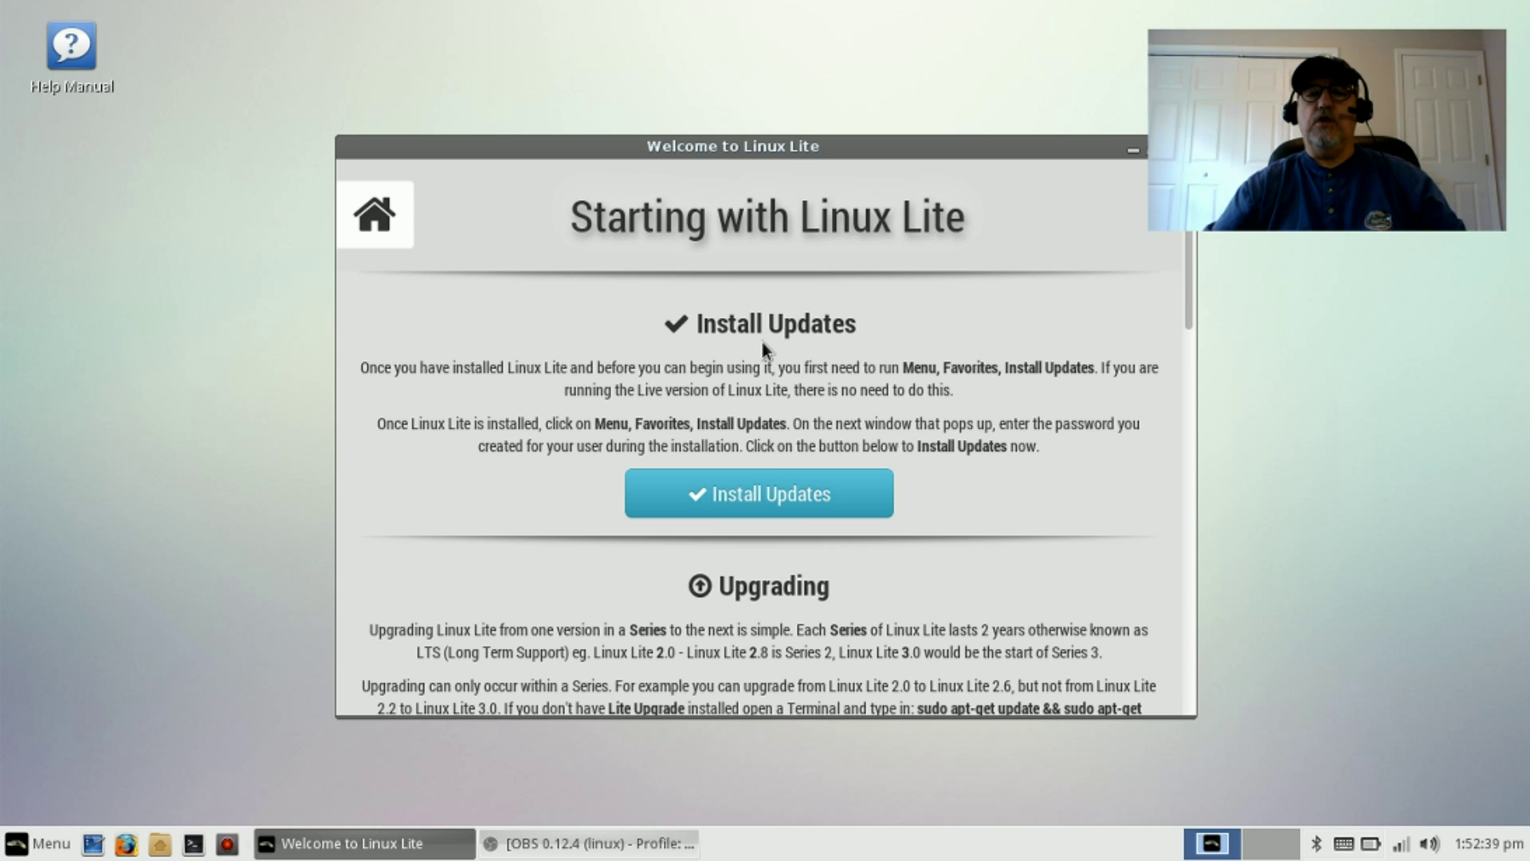
# Step: Read down to the minimum and preferred hardware specs, then close the Welcome window
pyautogui.scroll(-12, 762, 341)
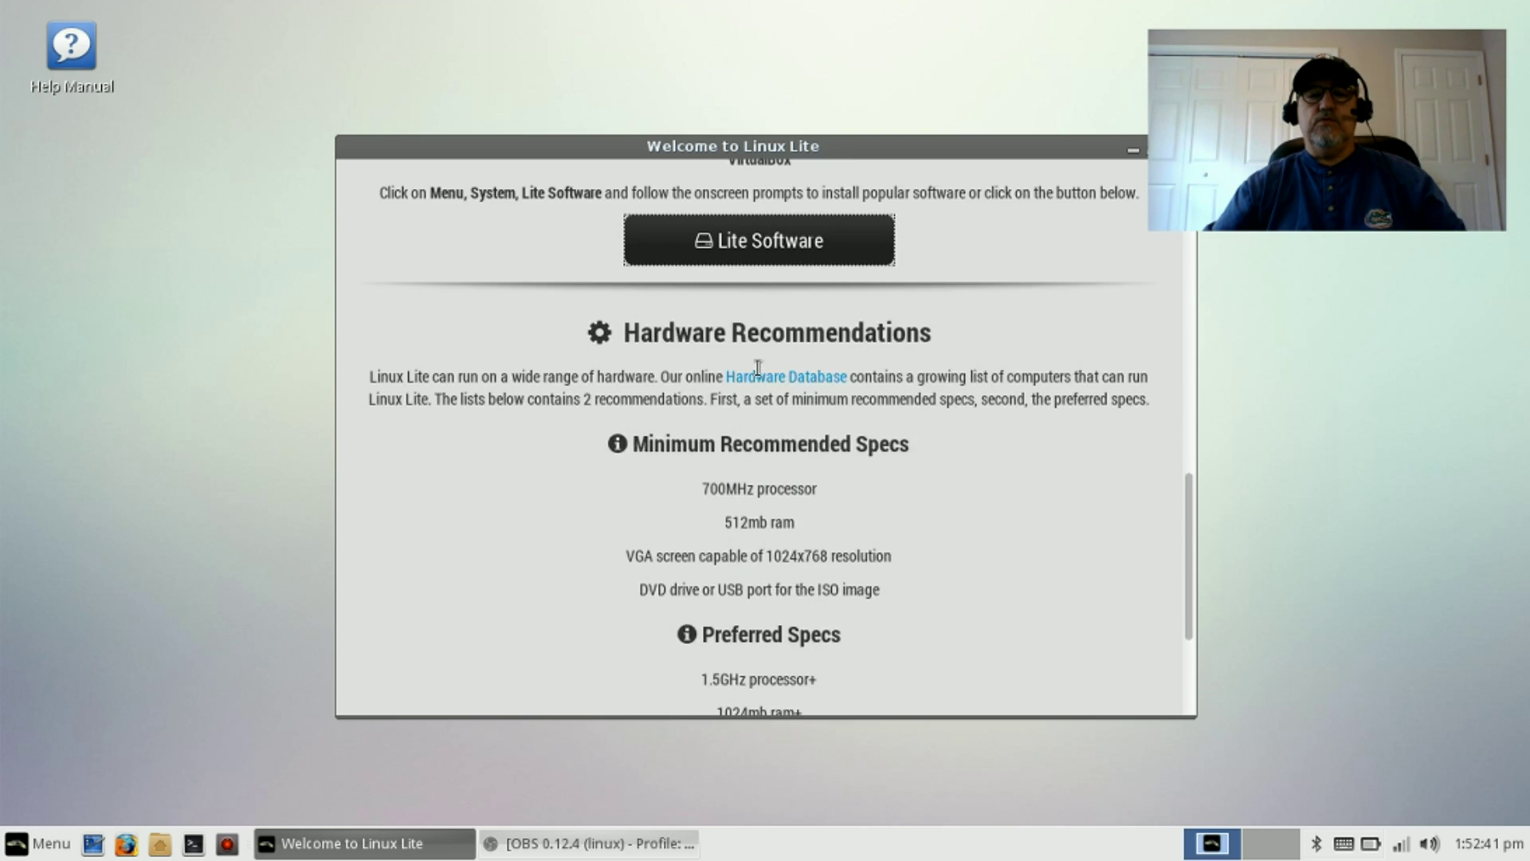
pyautogui.scroll(-5, 758, 368)
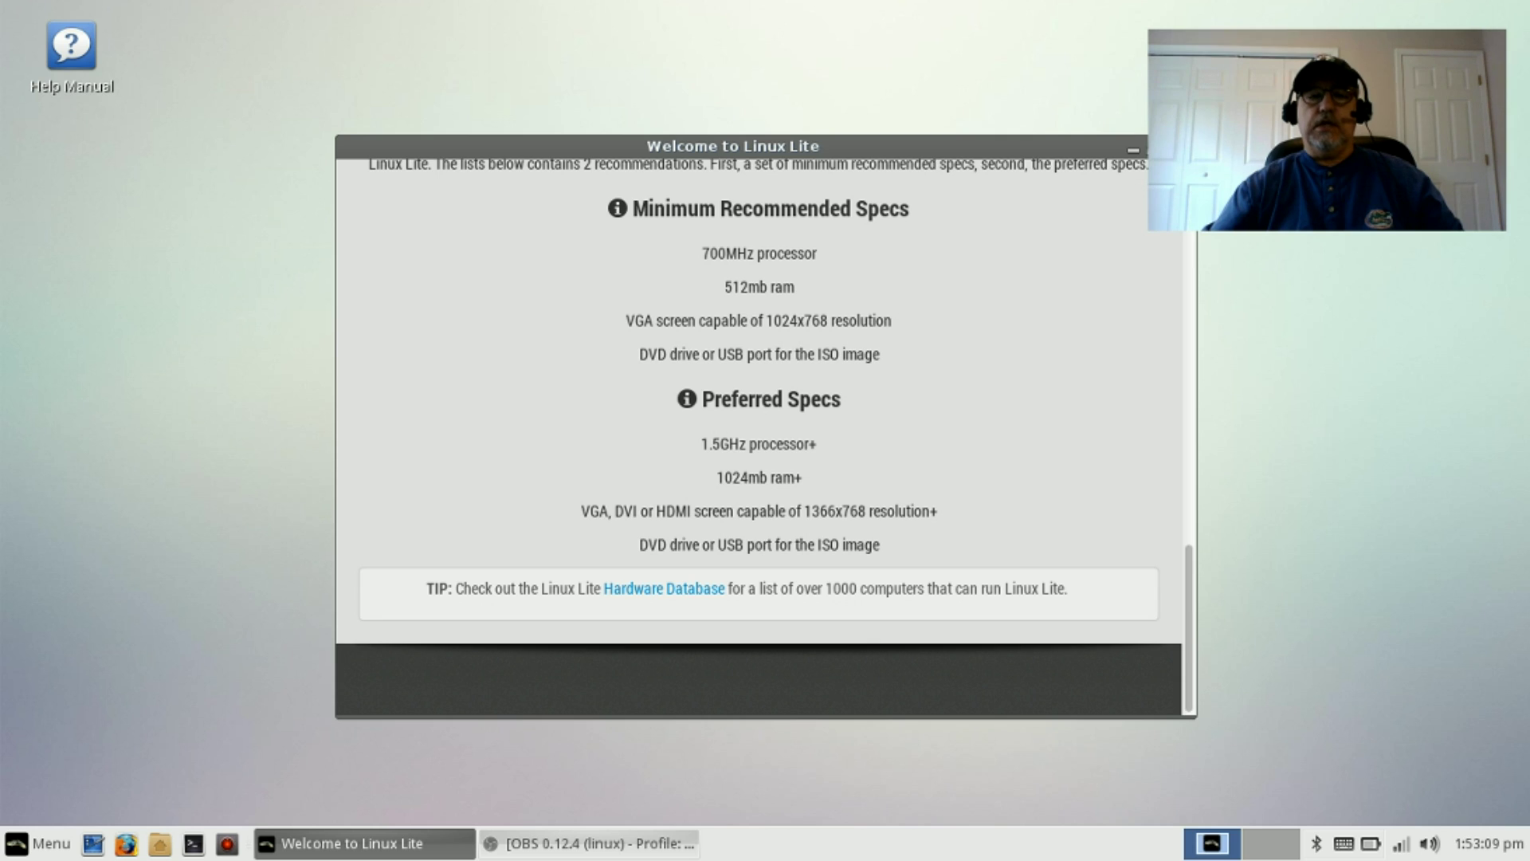
pyautogui.click(1187, 146)
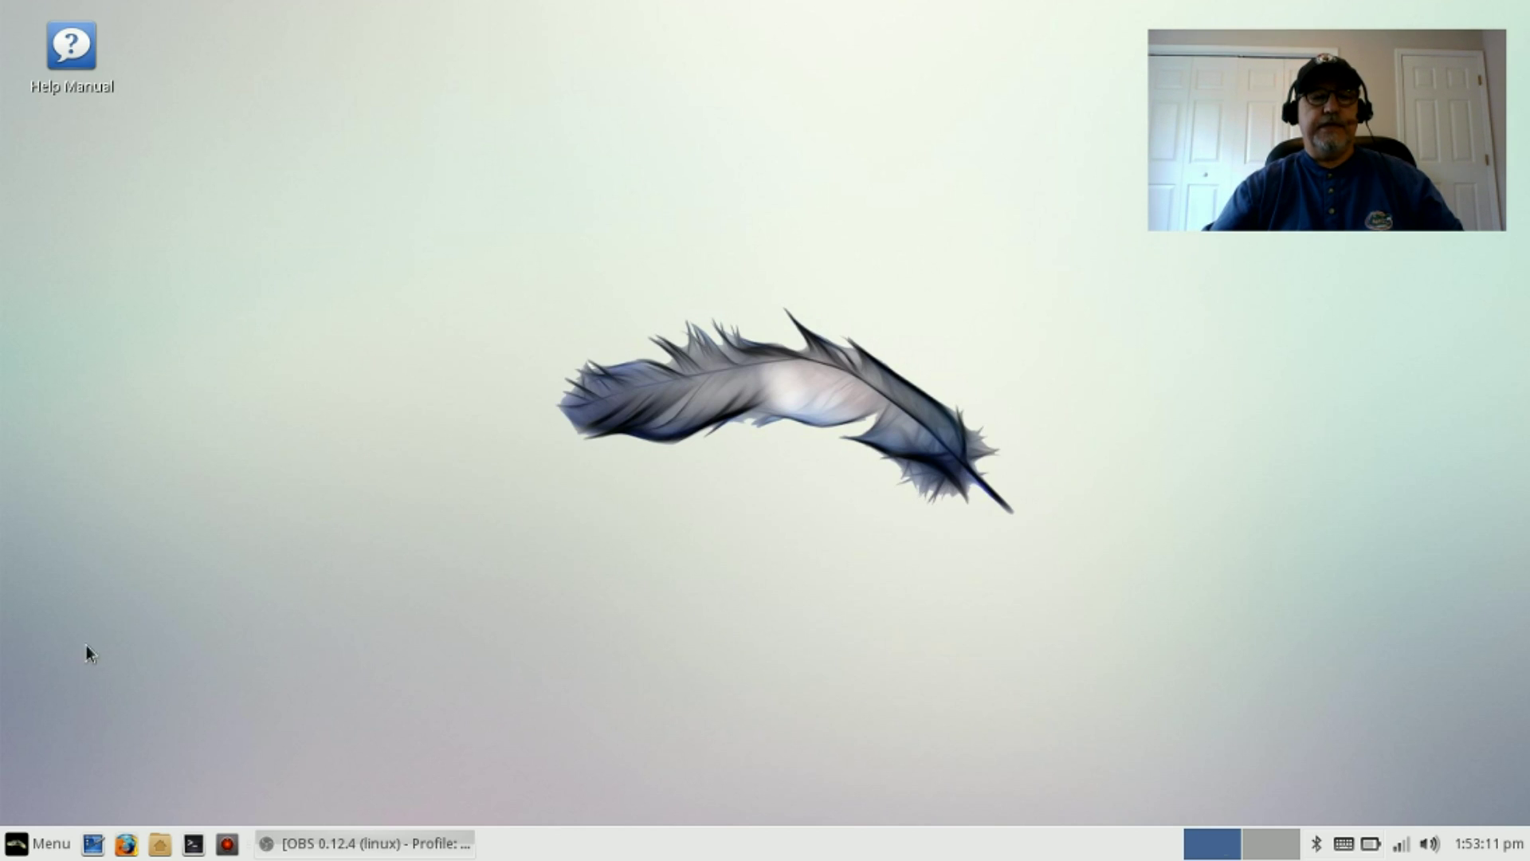
# Step: Browse the Recently Used, Settings, Multimedia and System categories, then launch Lite Tweaks
pyautogui.click(41, 852)
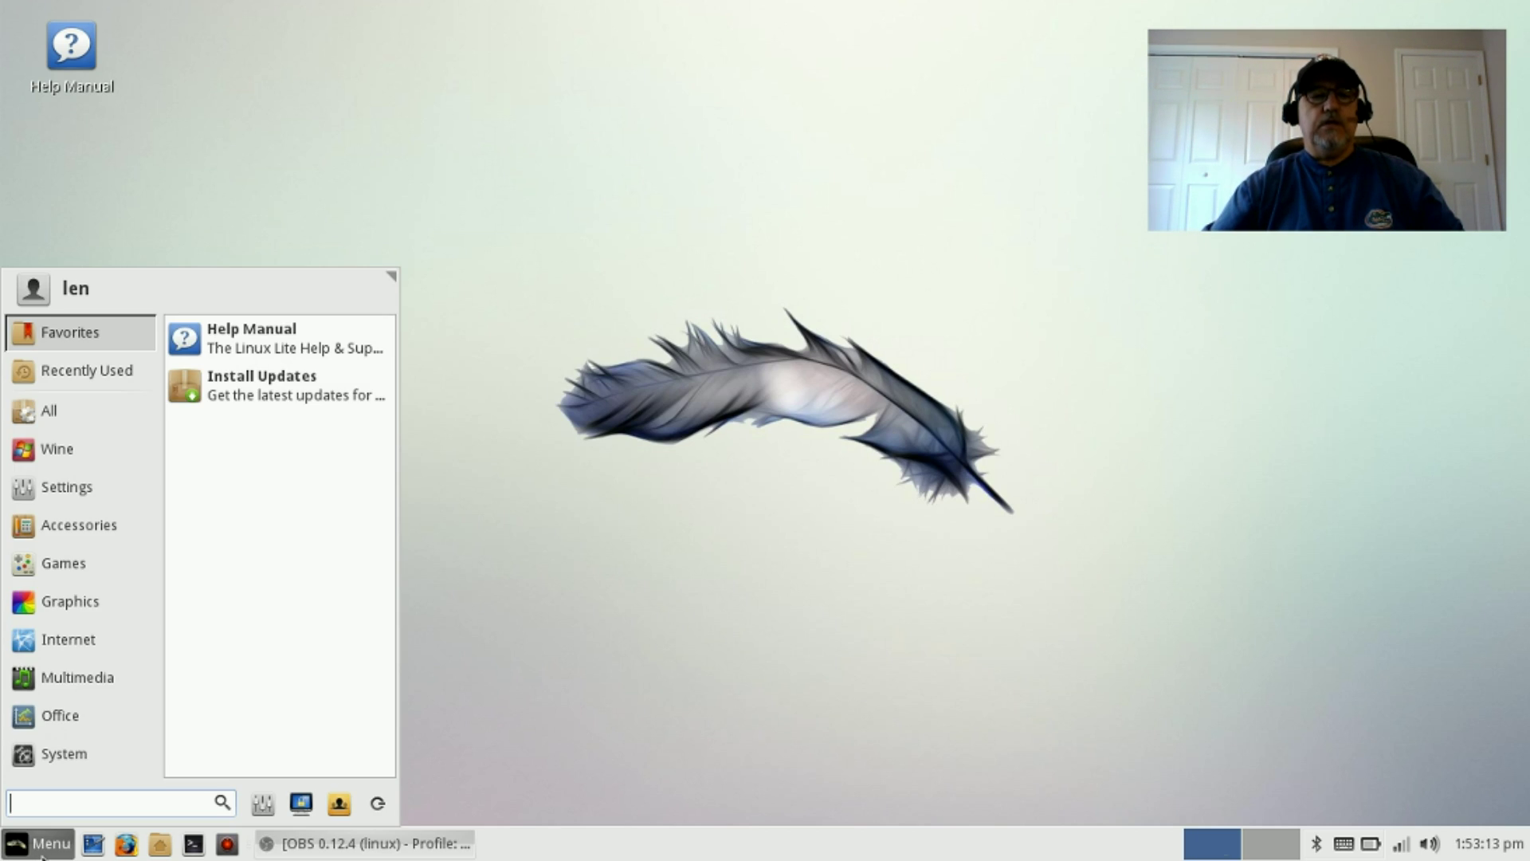
pyautogui.click(112, 373)
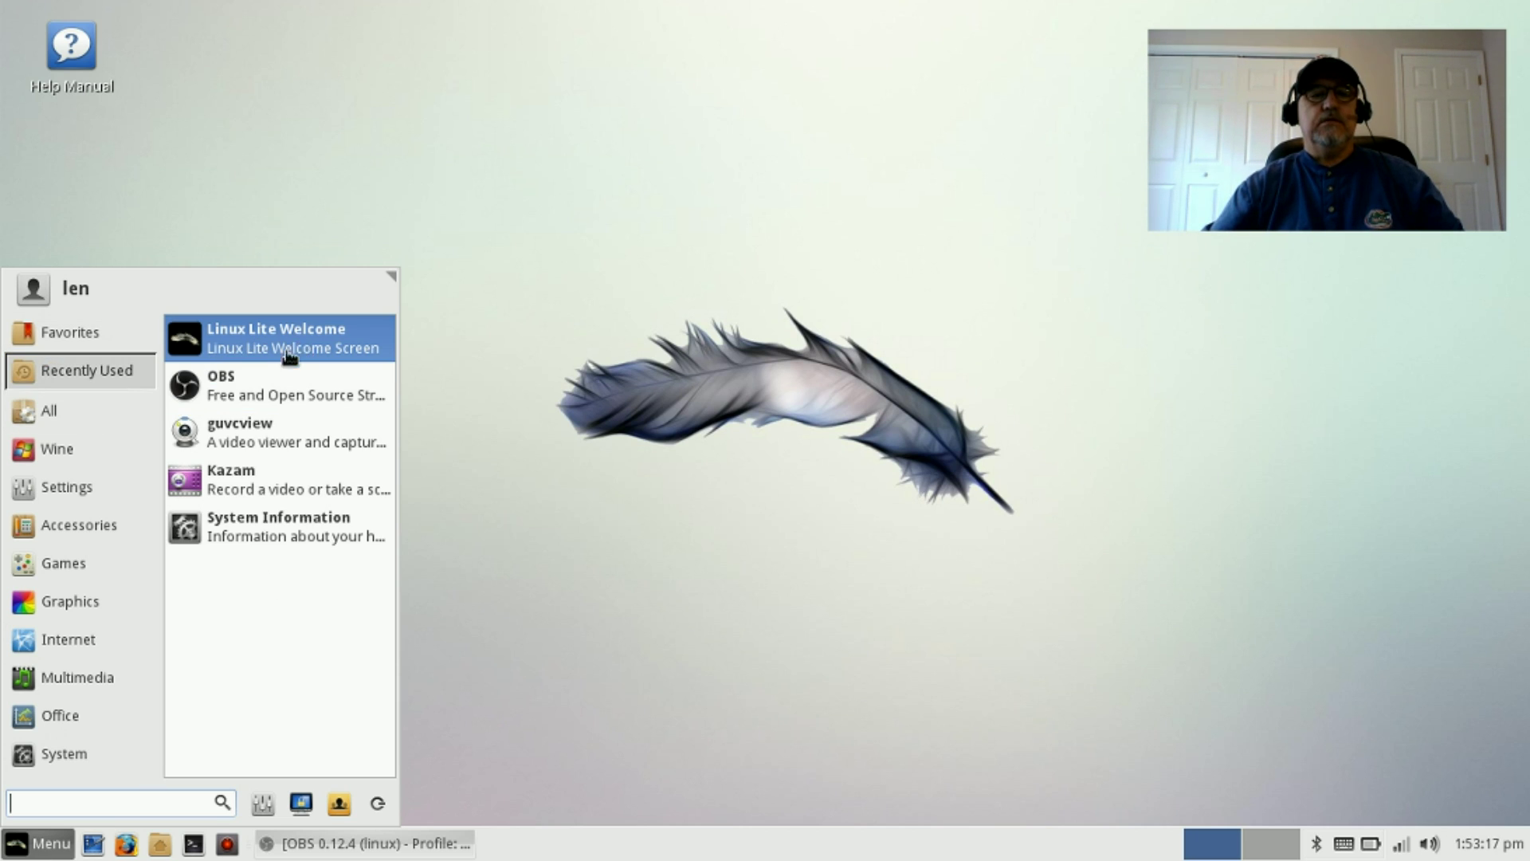
pyautogui.click(126, 488)
pyautogui.click(84, 679)
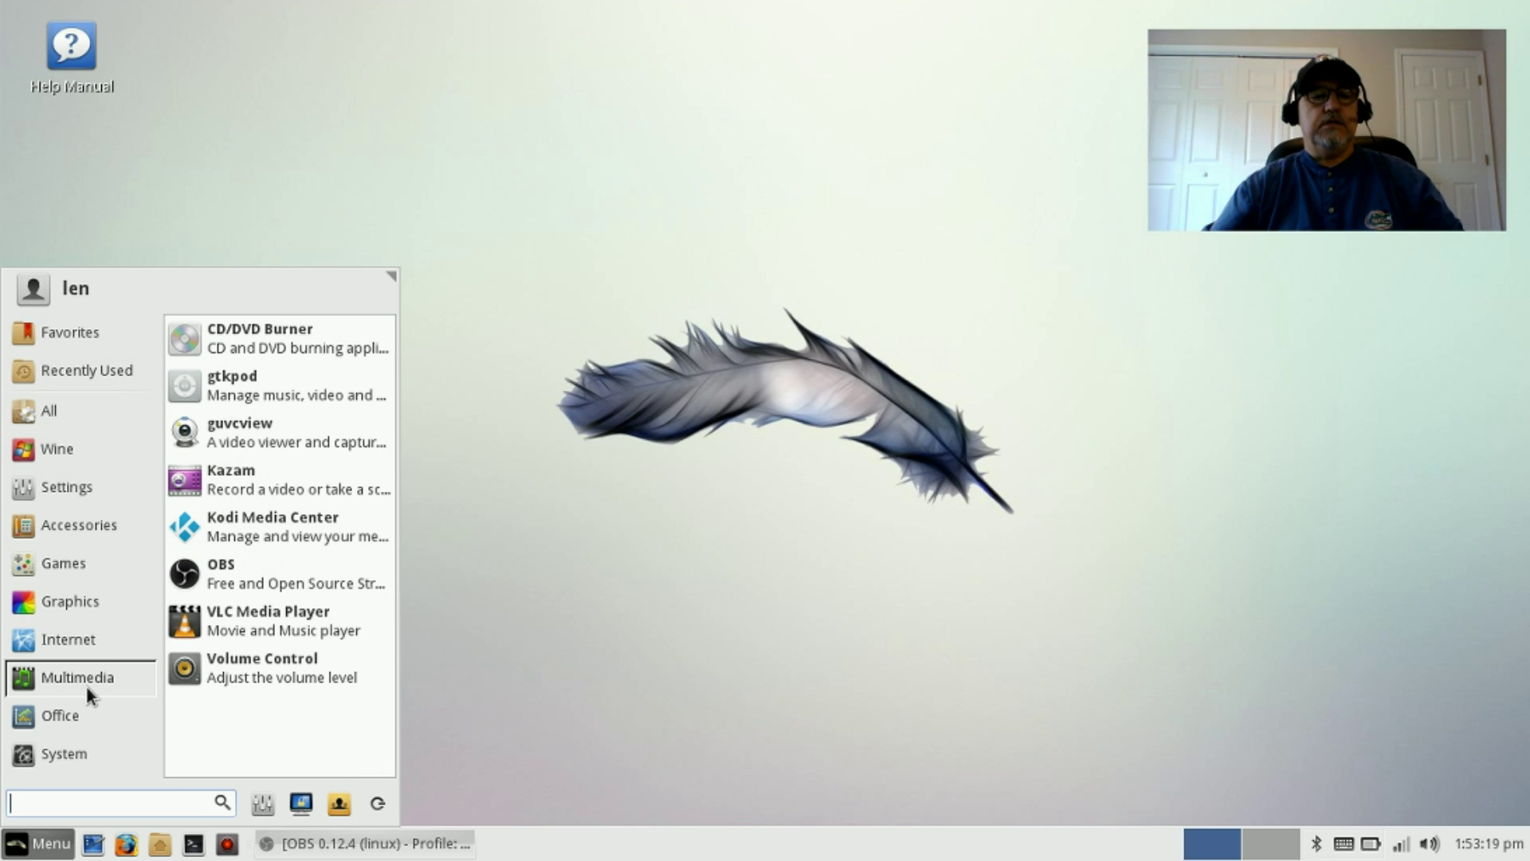
pyautogui.click(82, 762)
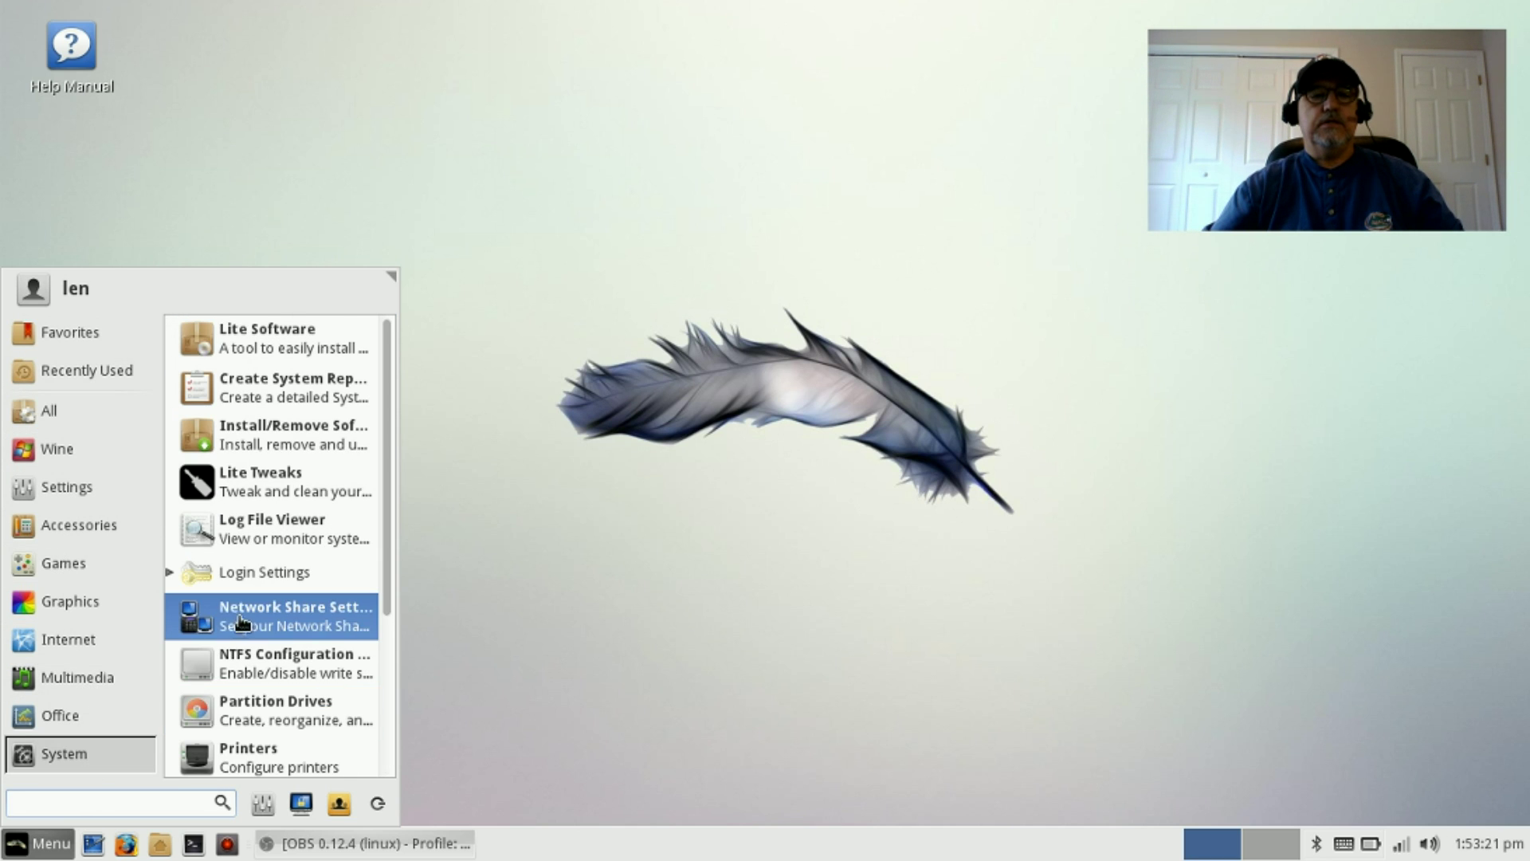
pyautogui.click(280, 480)
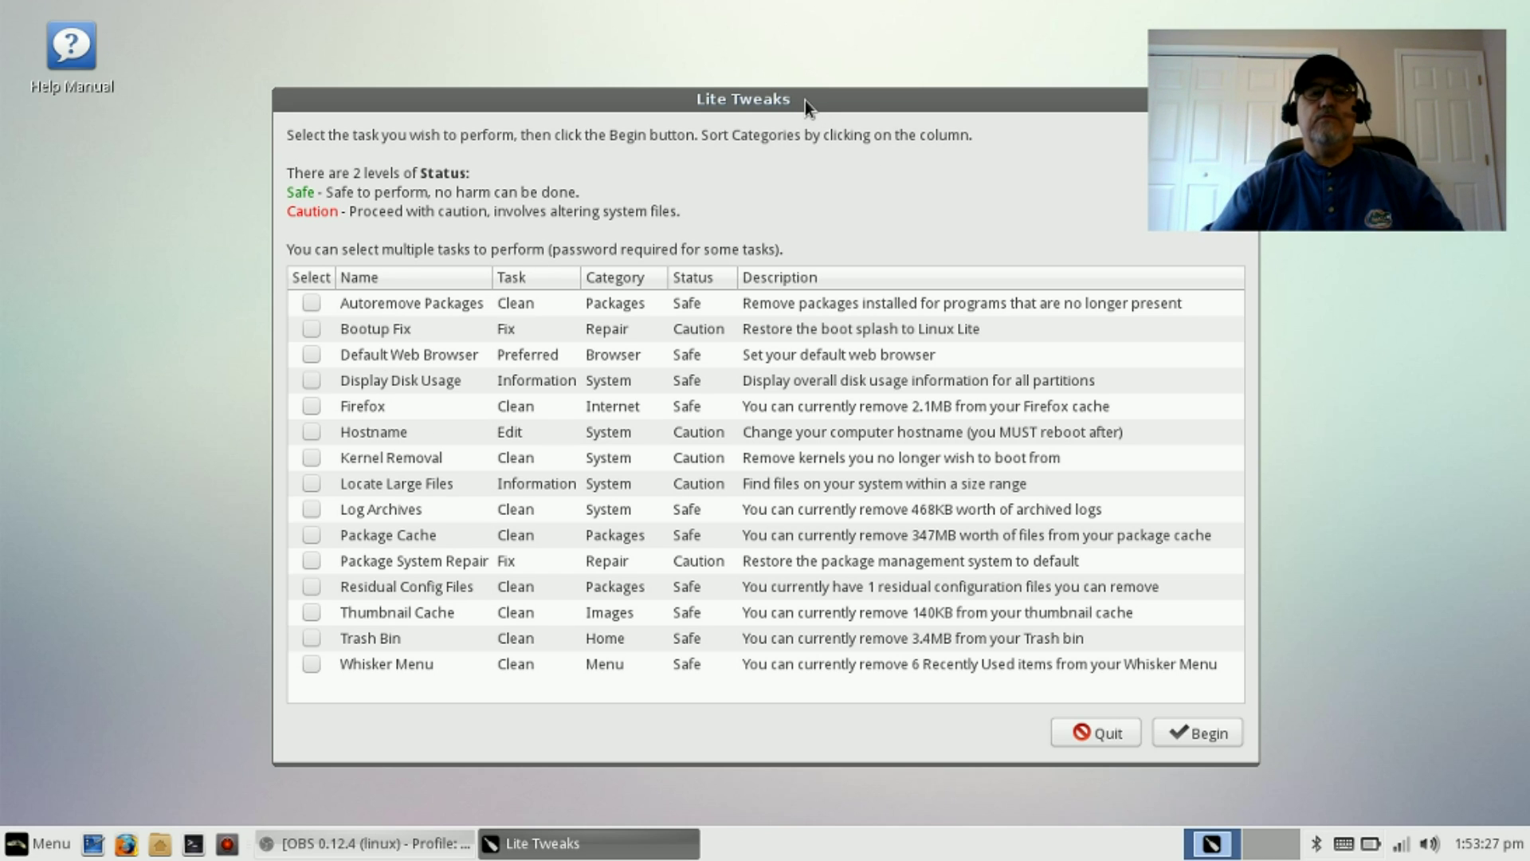
# Step: Move Lite Tweaks higher, review its cleanup and fix tasks, and quit without running any
pyautogui.moveTo(802, 96); pyautogui.dragTo(806, 35)
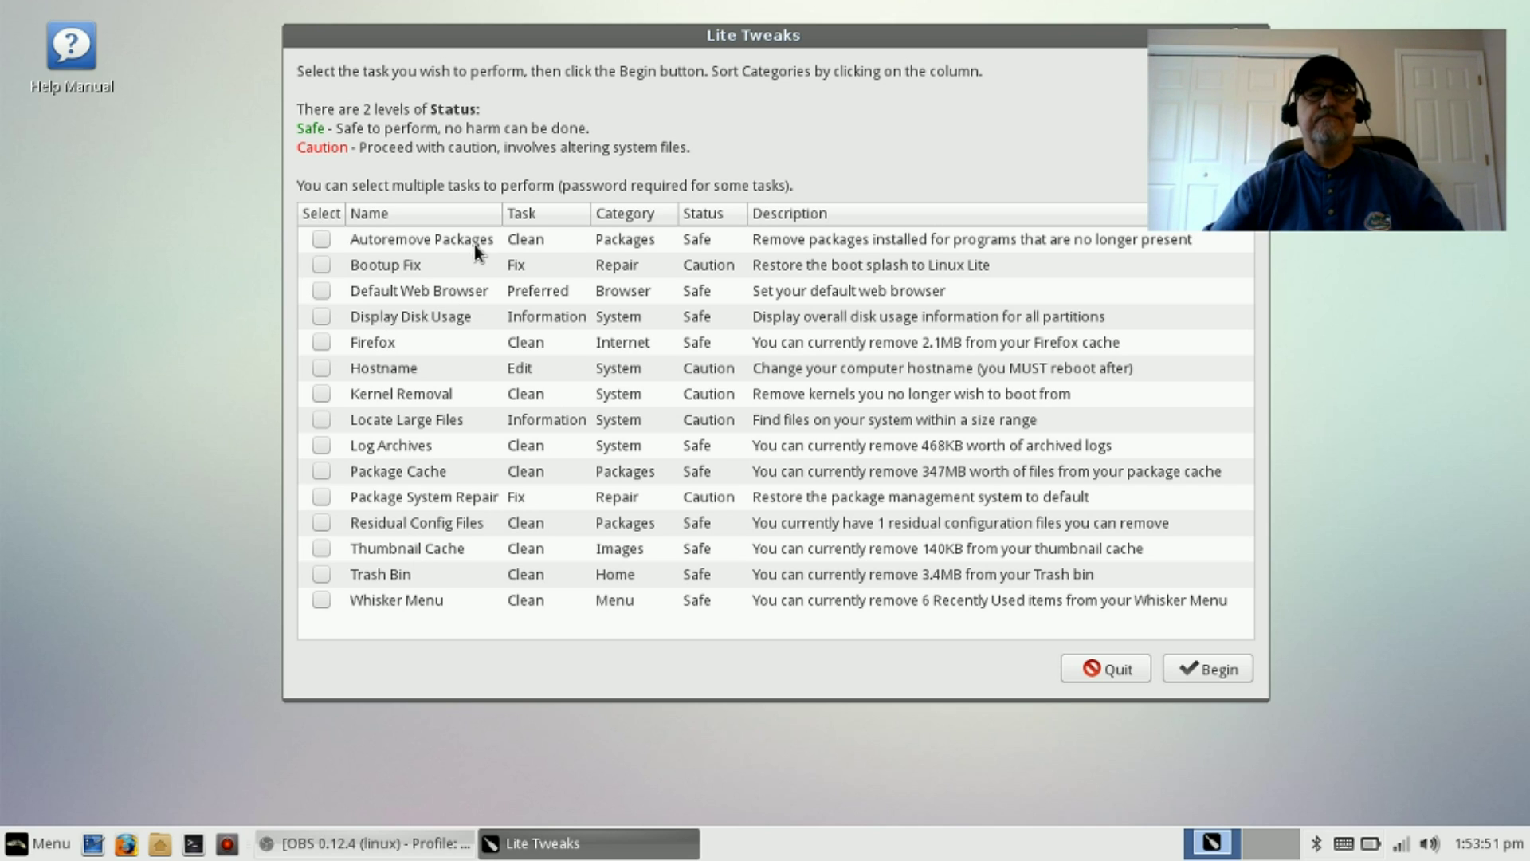
pyautogui.click(1132, 672)
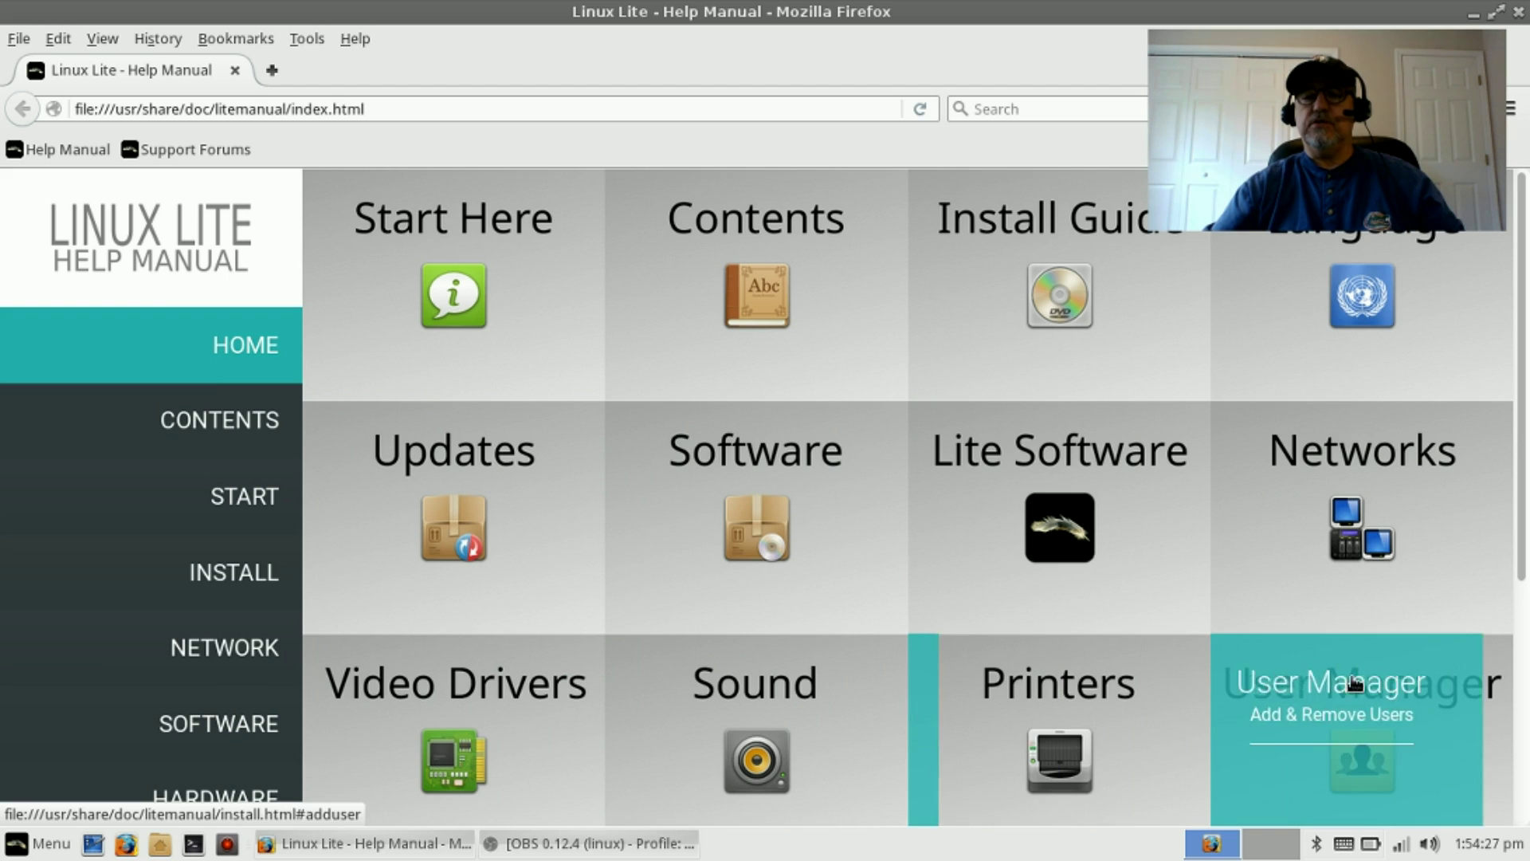
pyautogui.scroll(-5, 967, 428)
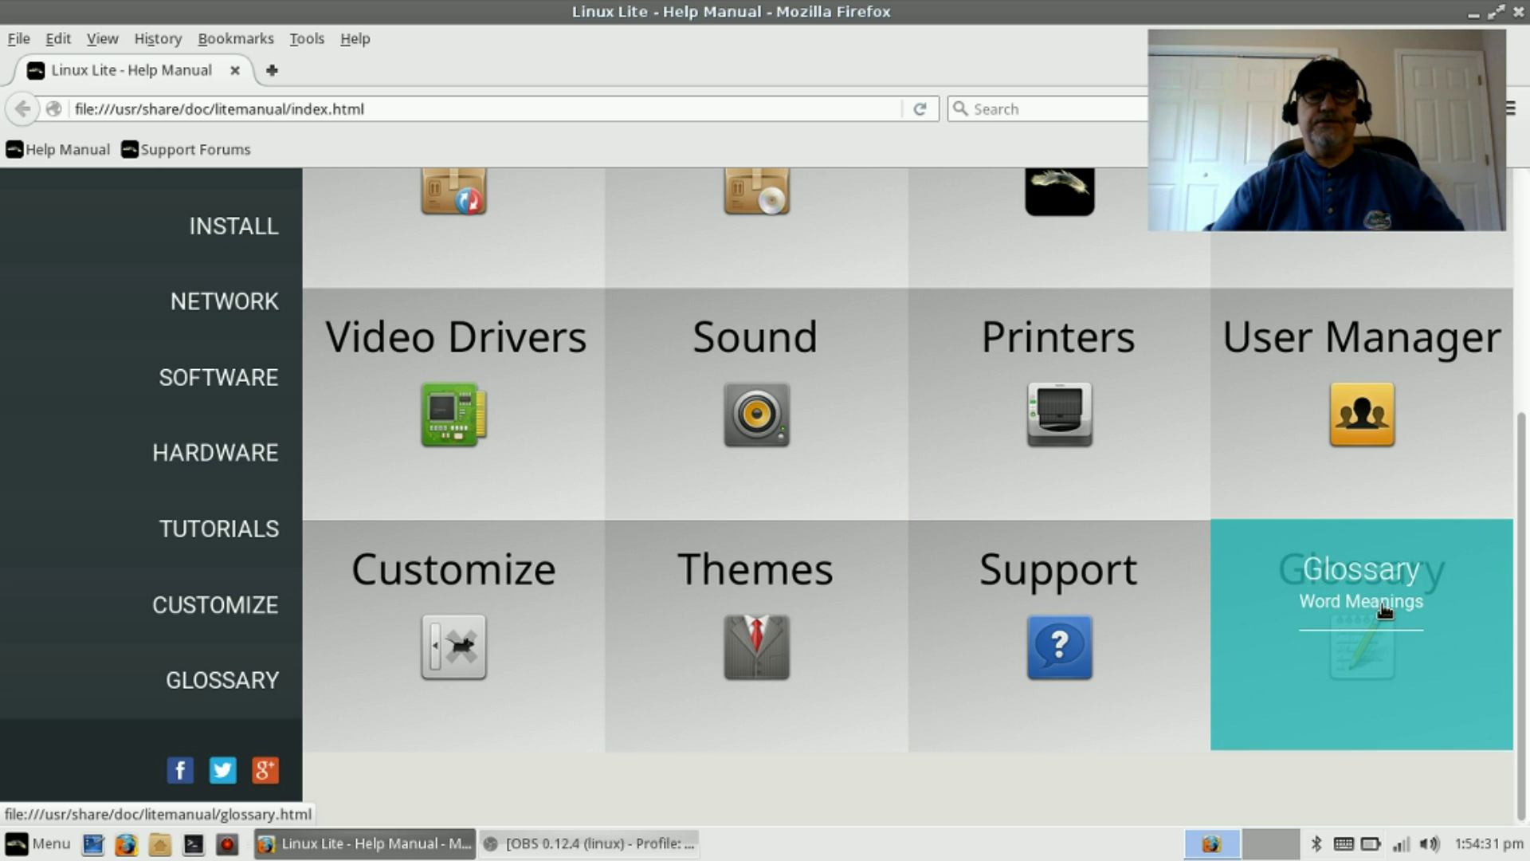
pyautogui.scroll(5, 822, 625)
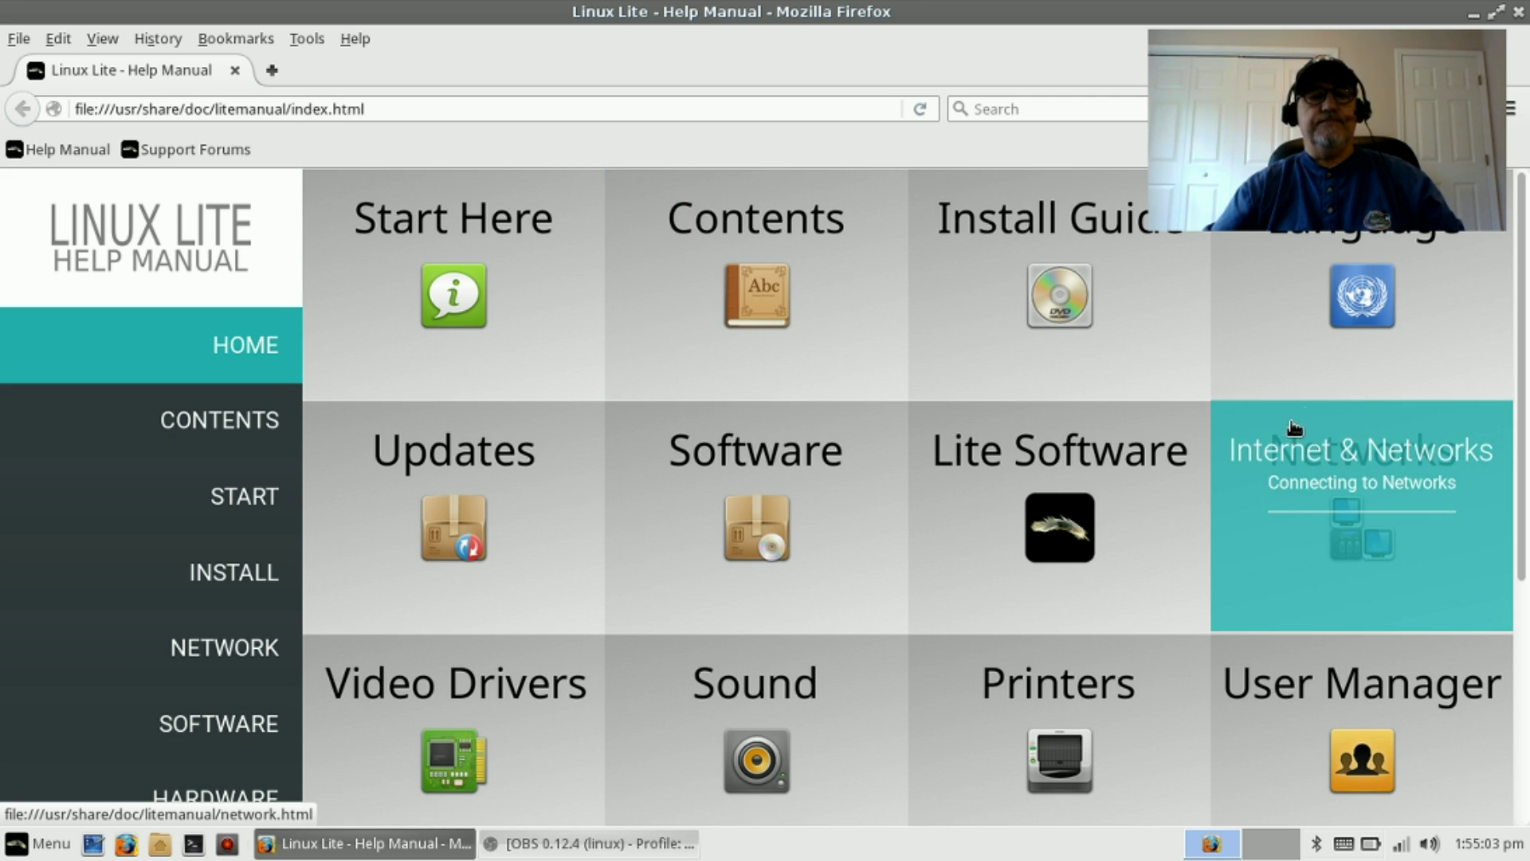
# Step: Close the Help Manual browser window and relaunch Firefox from the taskbar launcher
pyautogui.click(1519, 11)
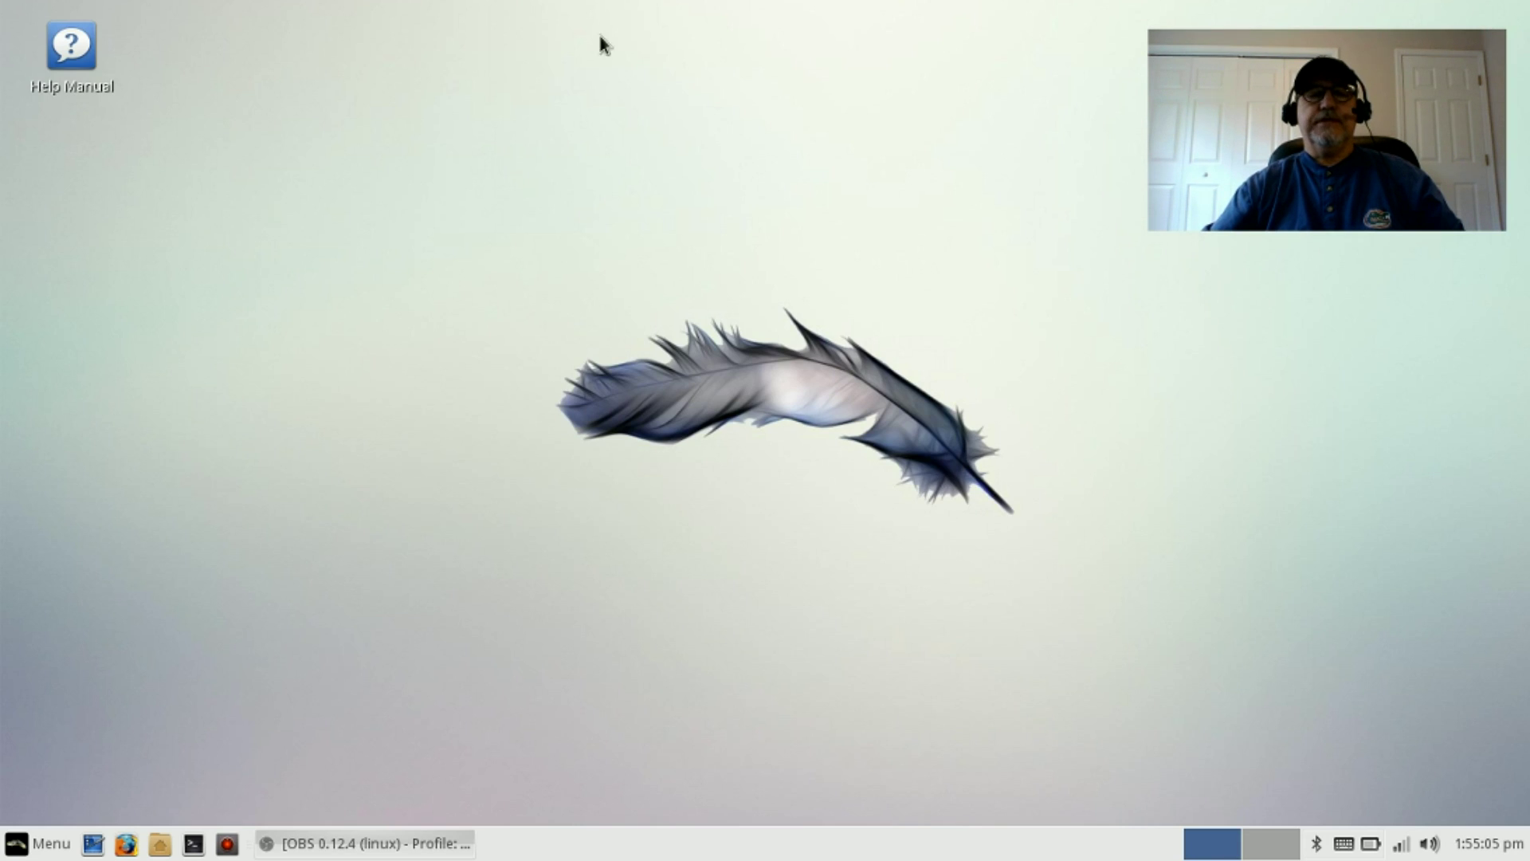
pyautogui.click(21, 848)
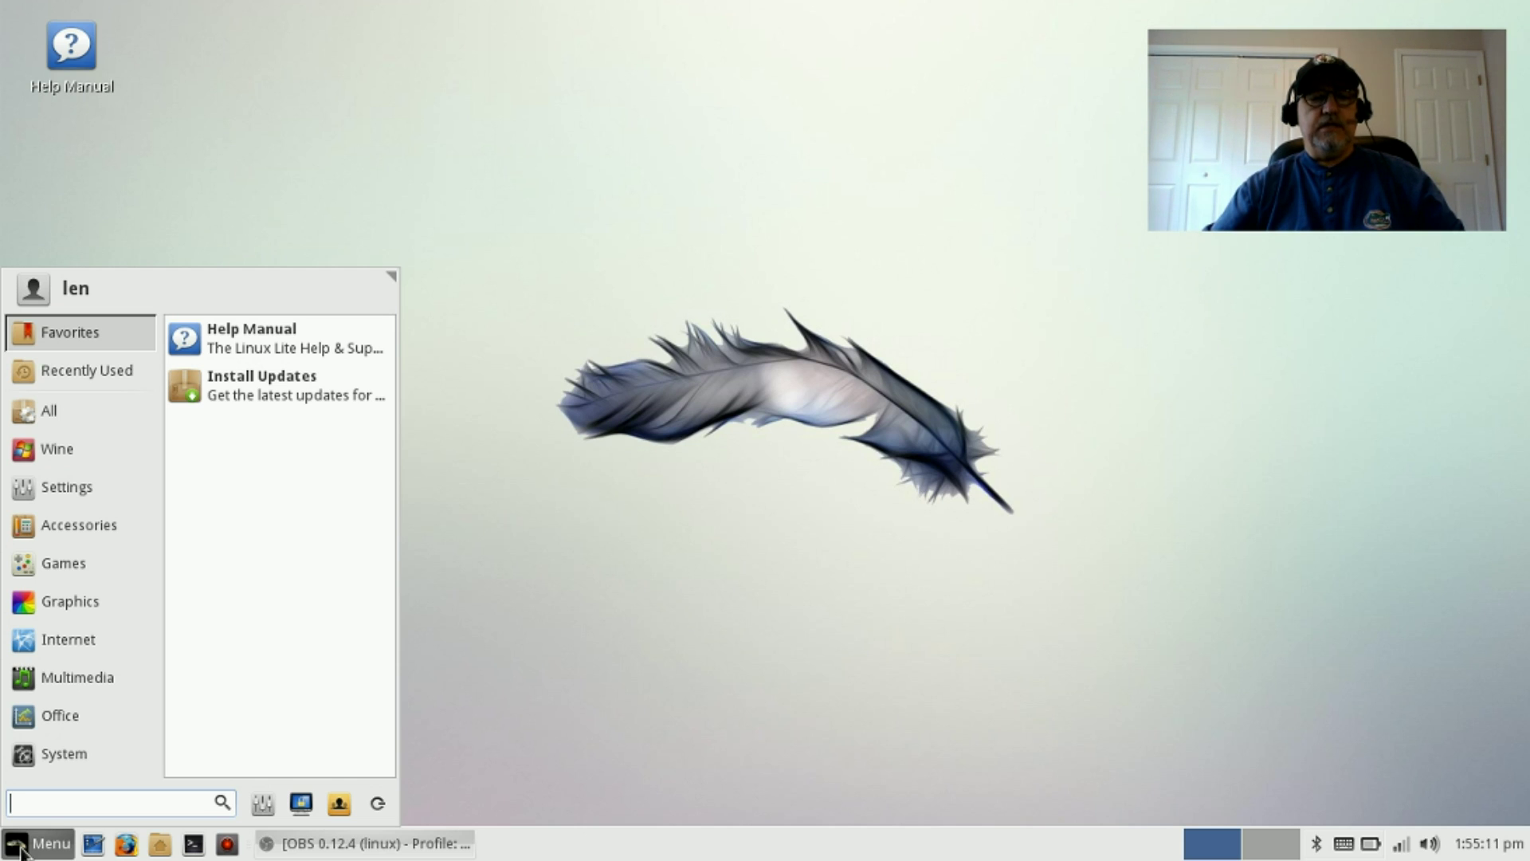
pyautogui.click(125, 846)
pyautogui.click(120, 846)
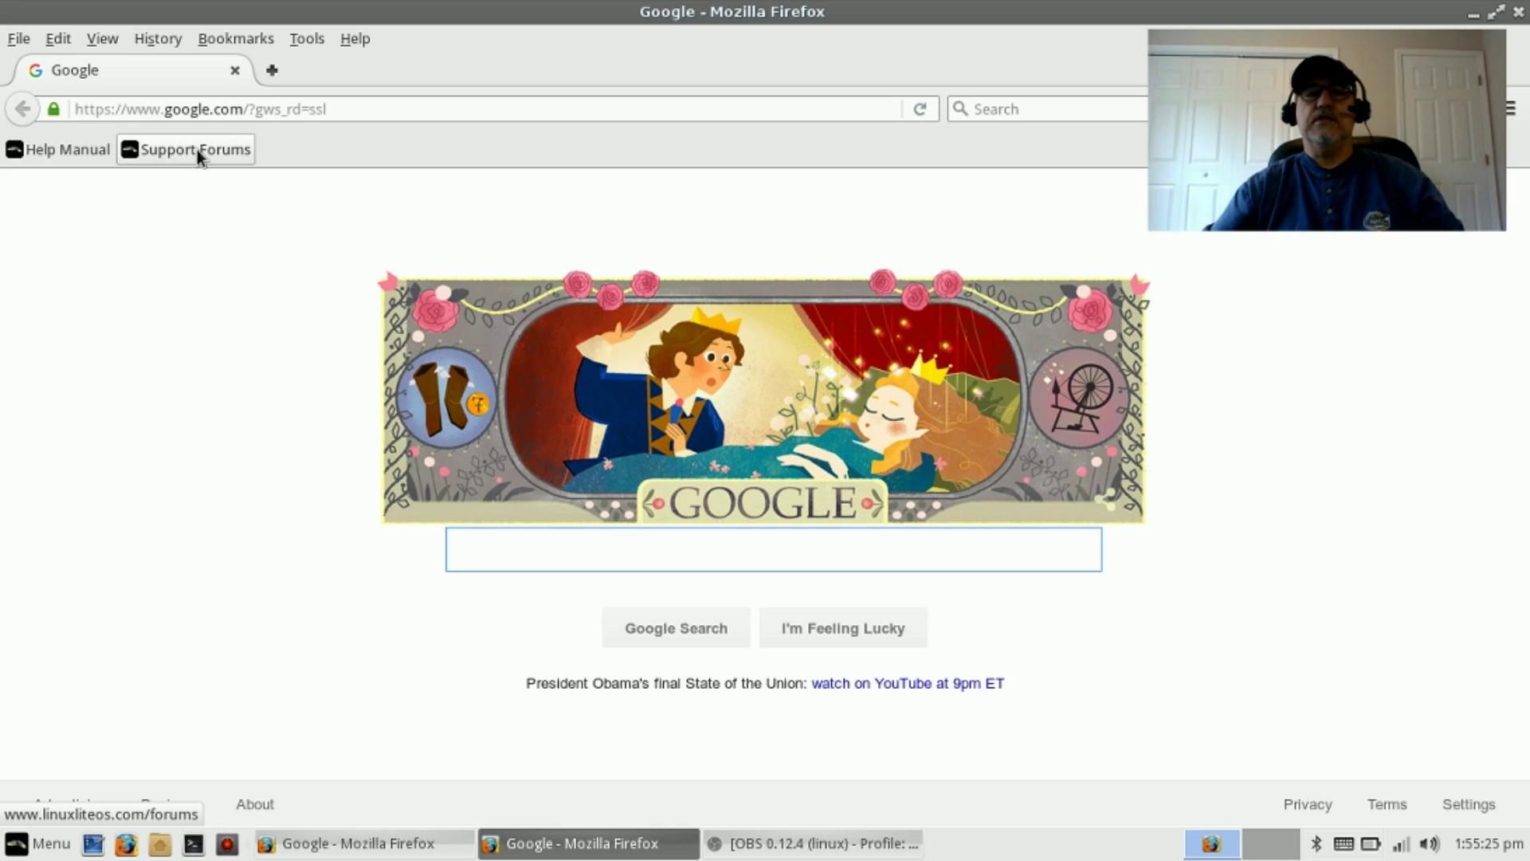
# Step: Go from the Support Forums bookmark to the Installing Linux Lite board and scroll its topics
pyautogui.click(198, 150)
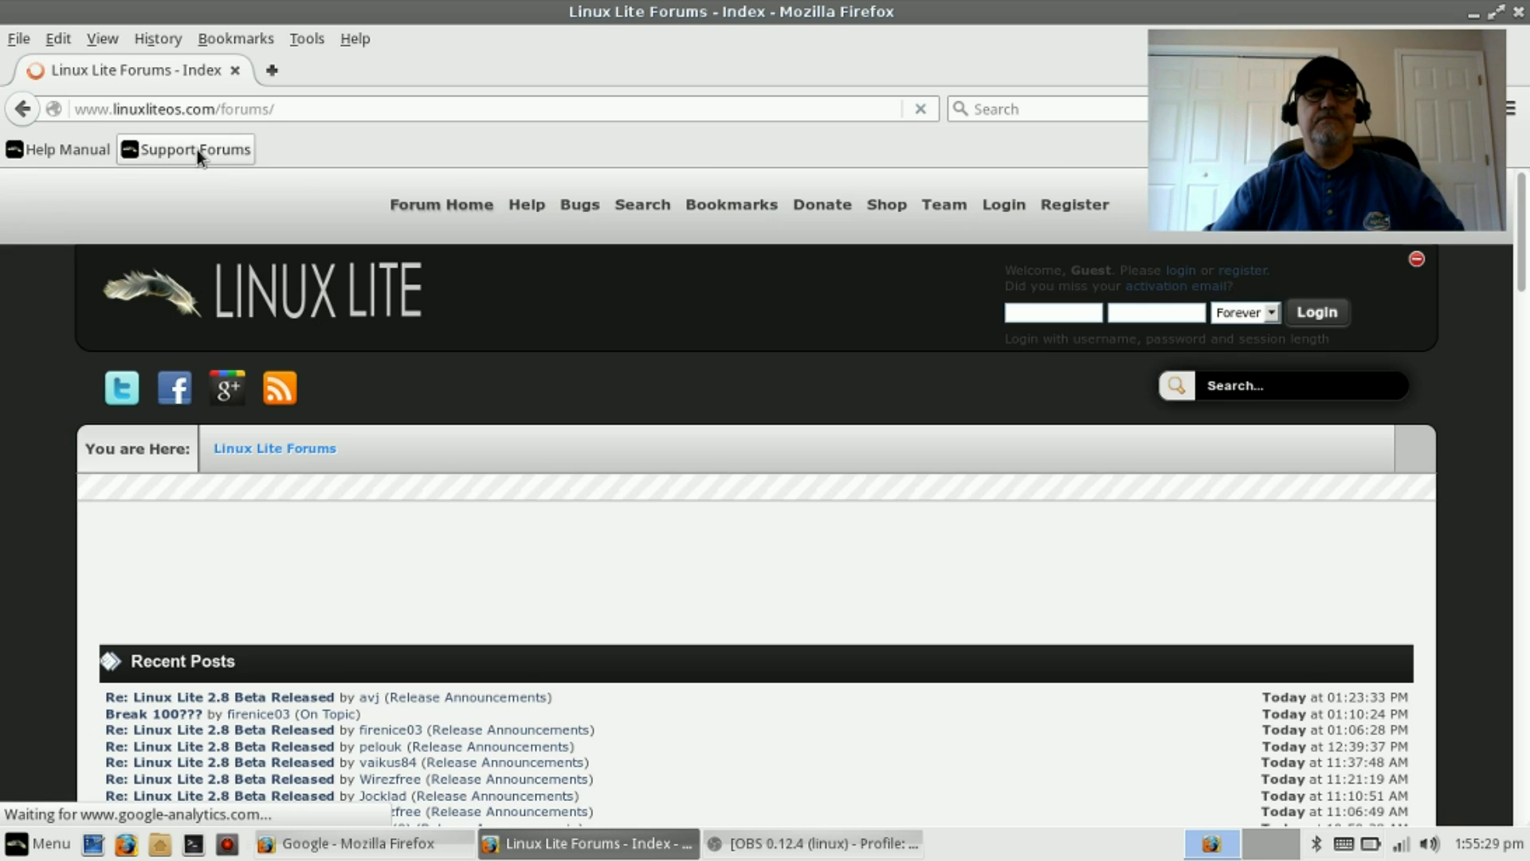
pyautogui.scroll(-5, 759, 374)
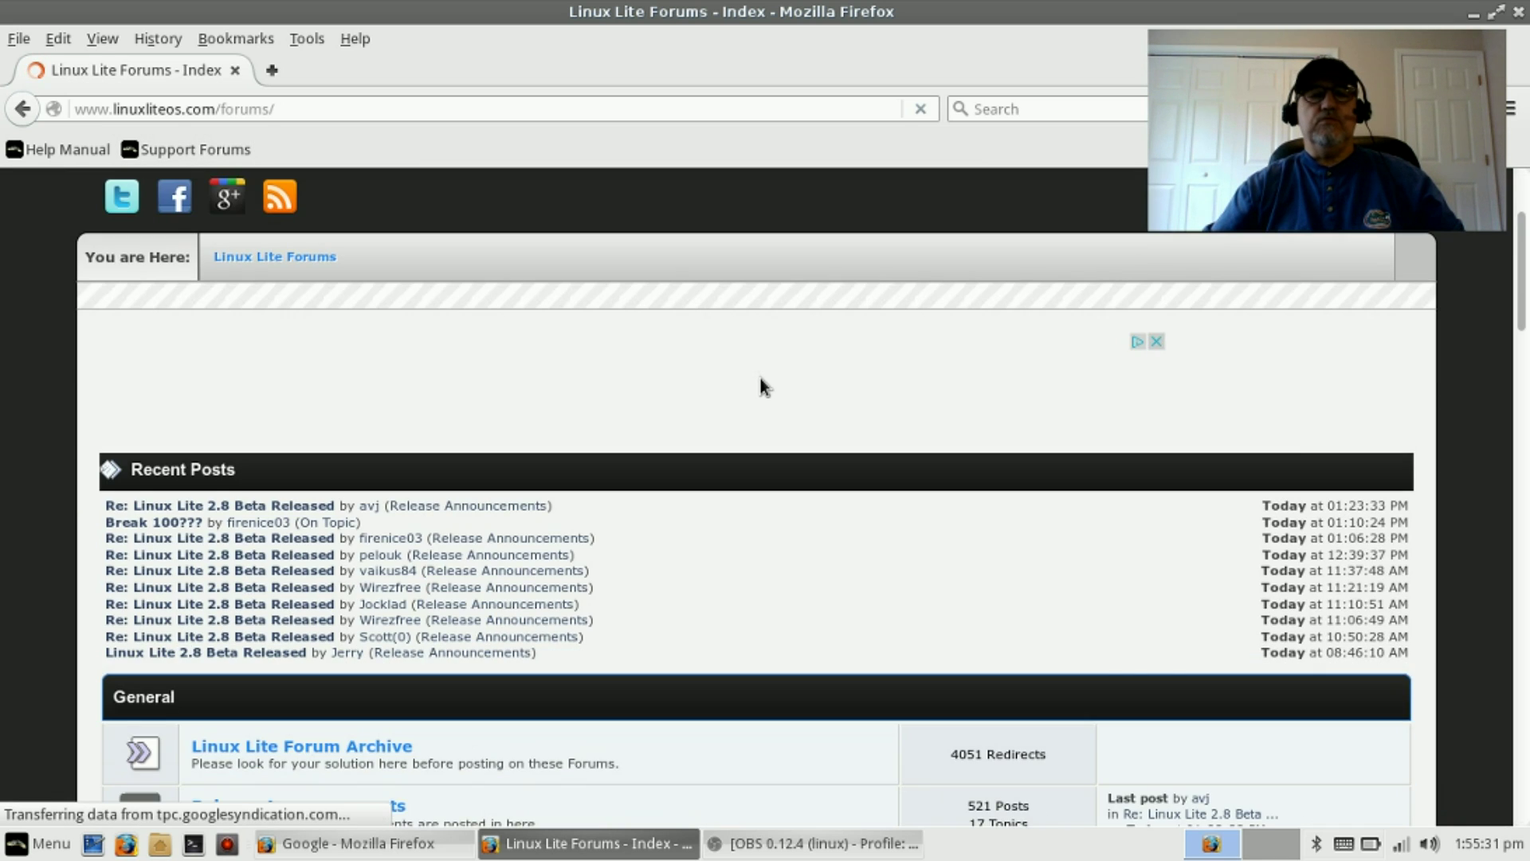
pyautogui.scroll(-4, 763, 383)
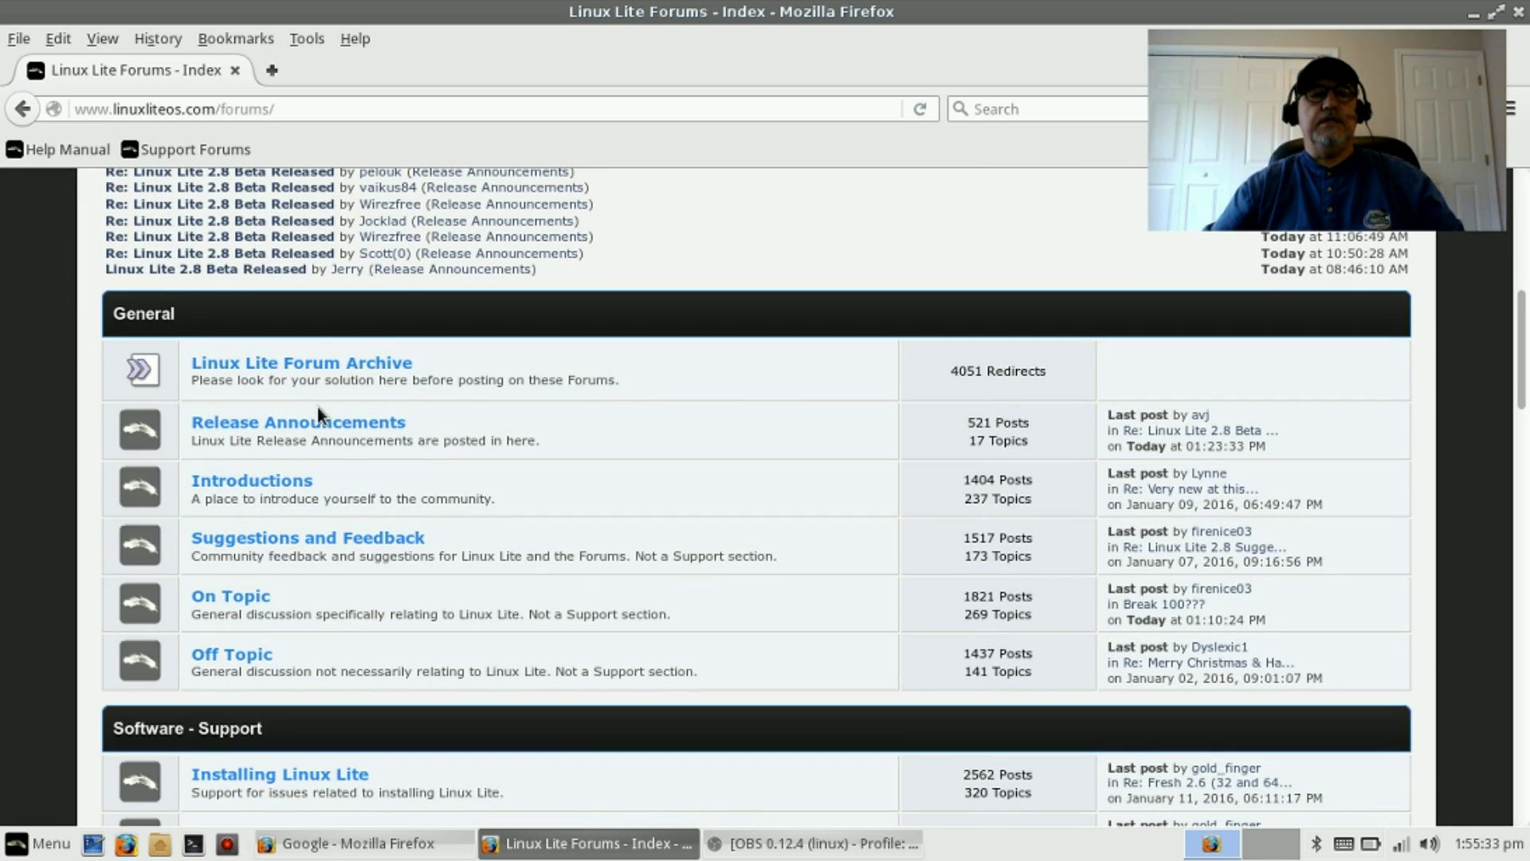
pyautogui.scroll(-4, 574, 495)
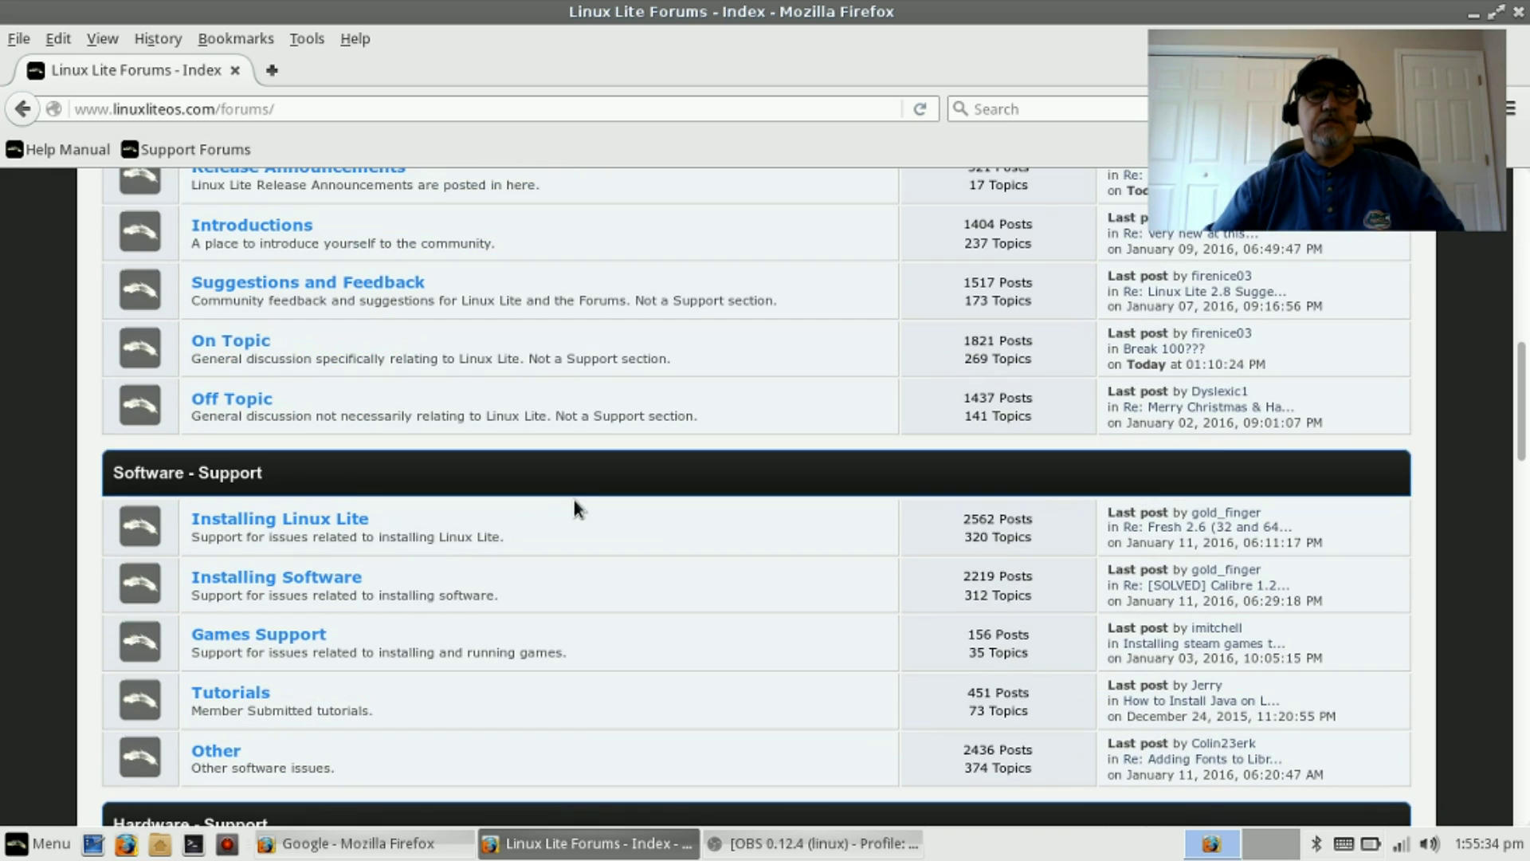
pyautogui.click(269, 522)
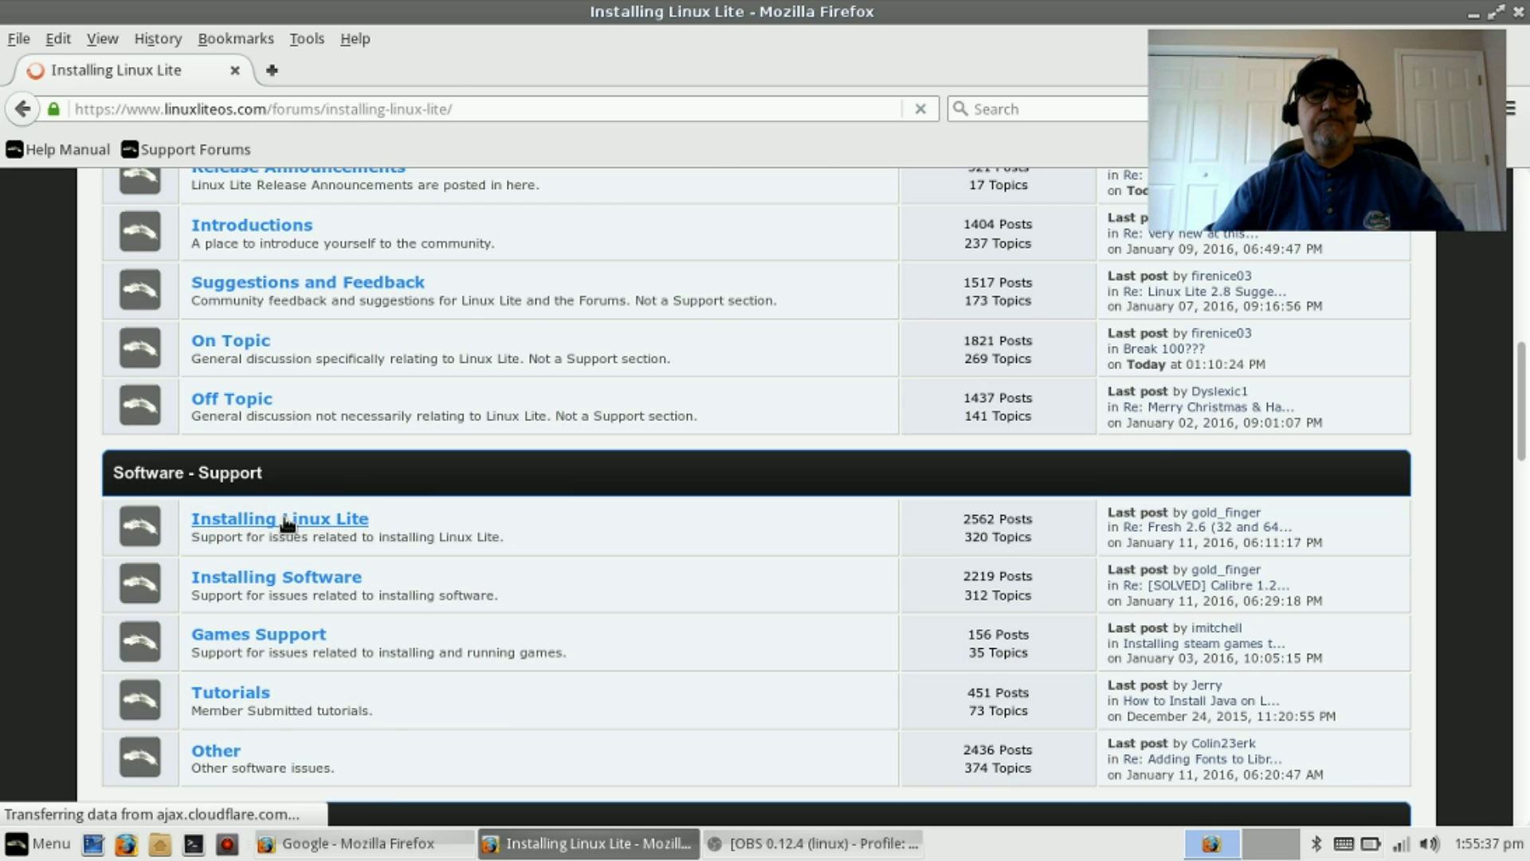
pyautogui.scroll(-9, 718, 538)
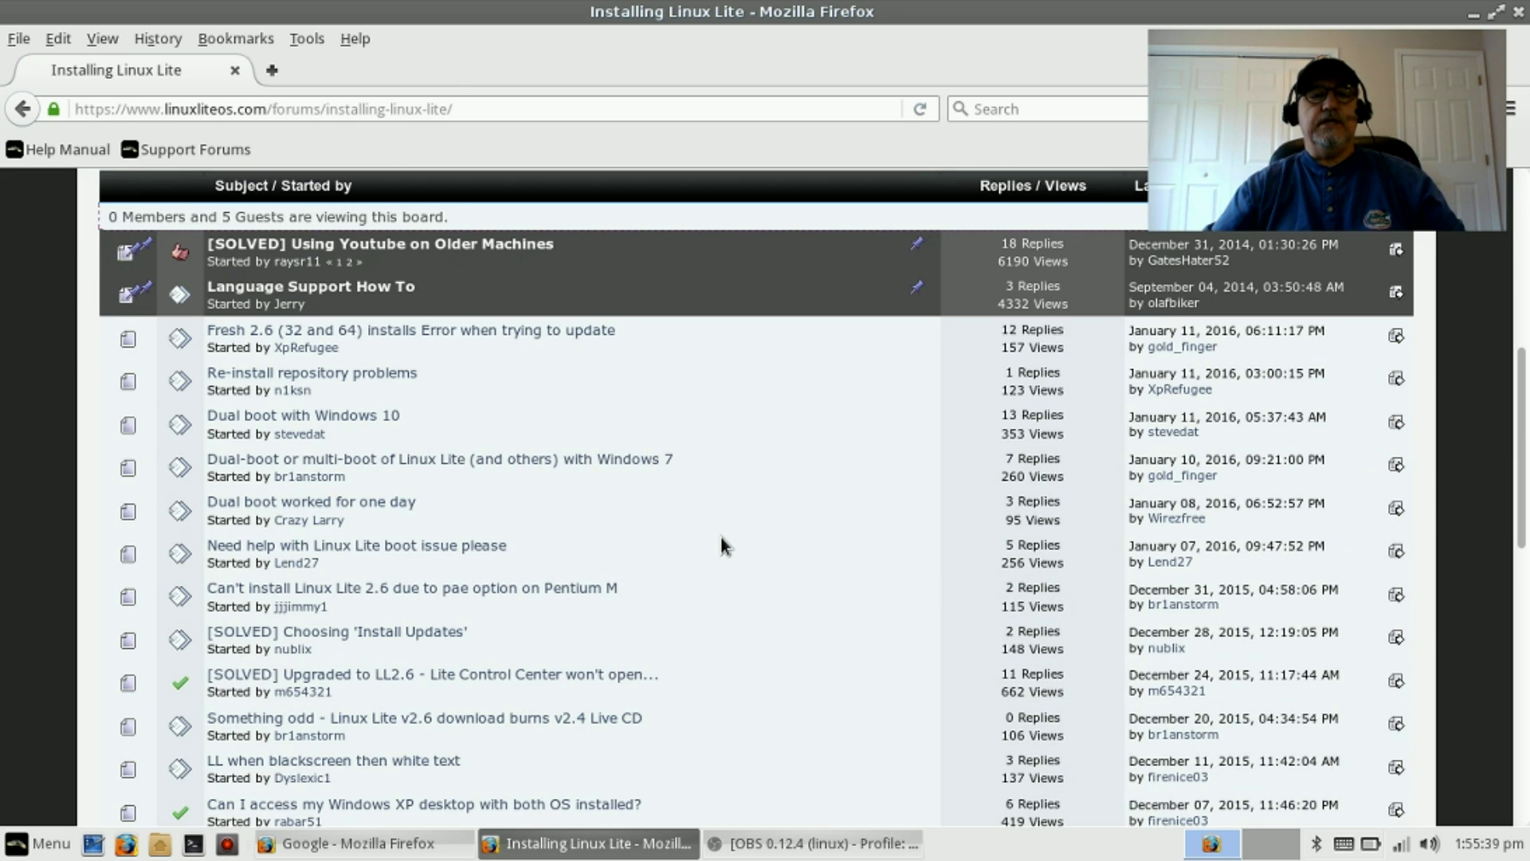
pyautogui.scroll(-2, 852, 510)
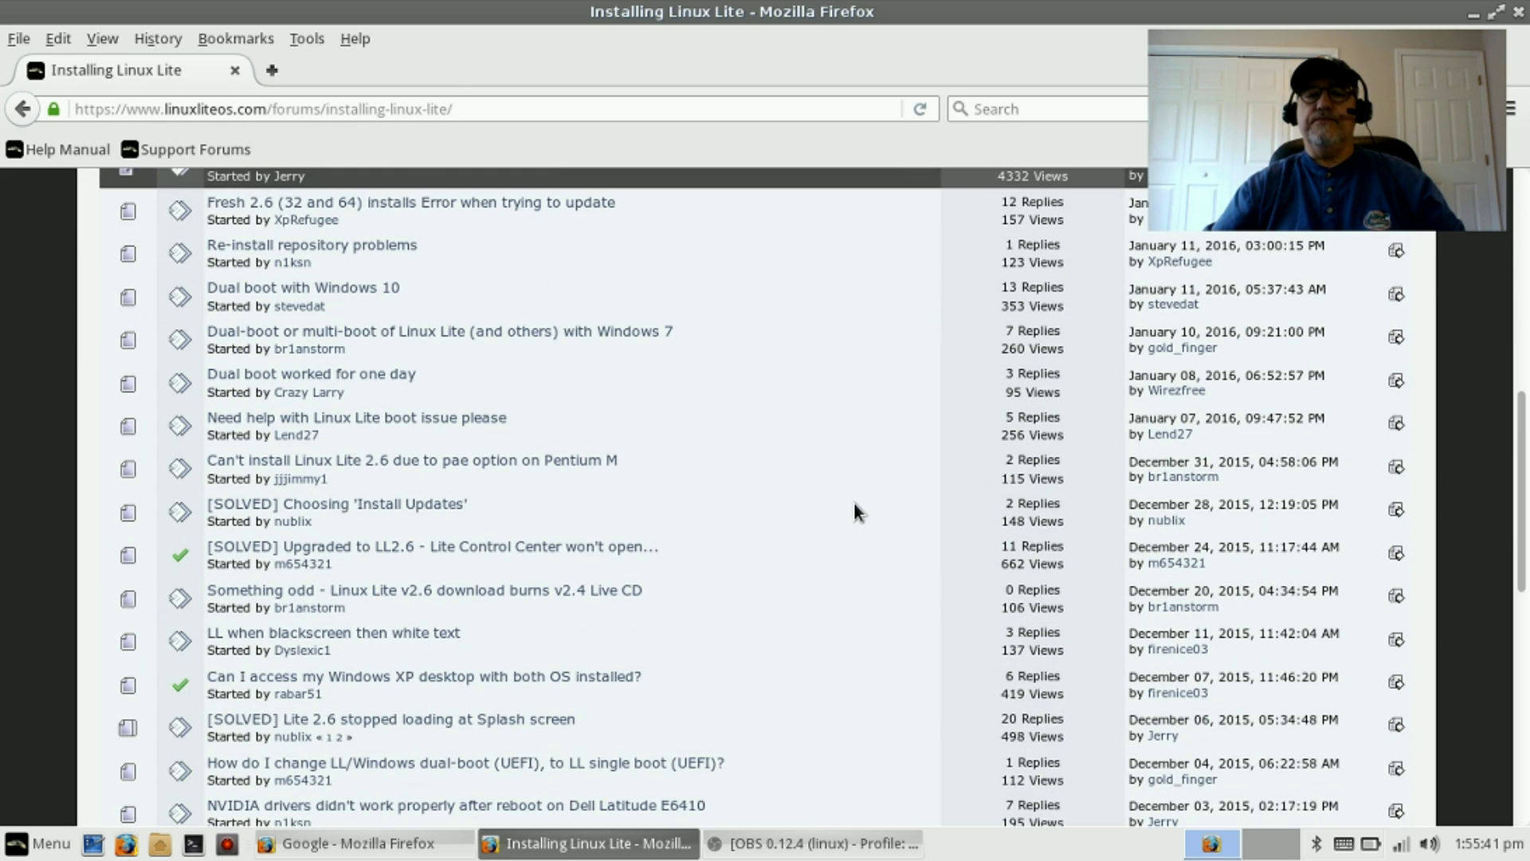
pyautogui.scroll(5, 853, 500)
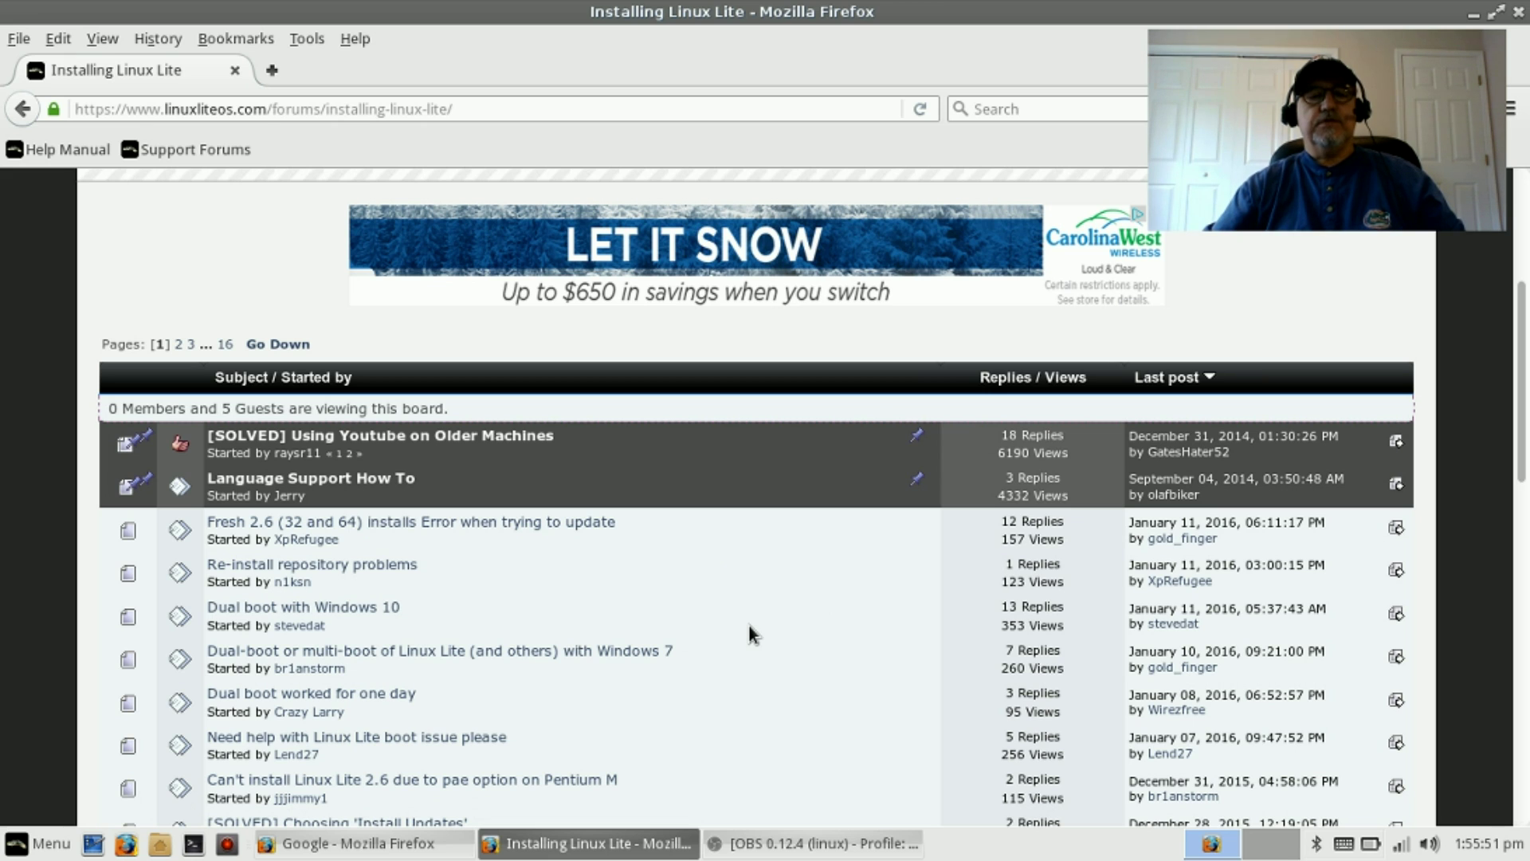
pyautogui.scroll(5, 748, 622)
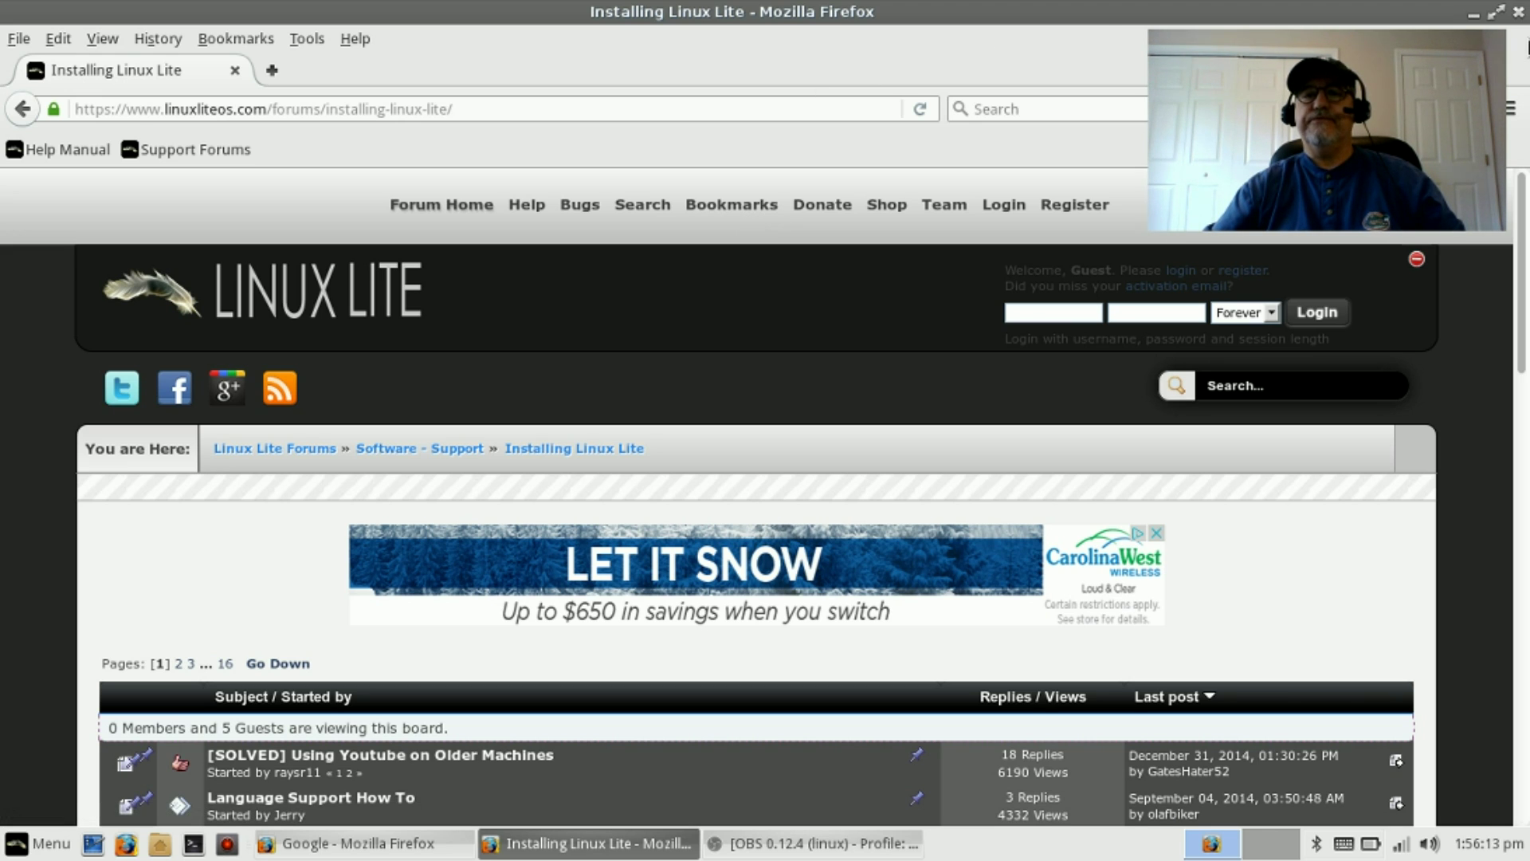
pyautogui.click(1518, 11)
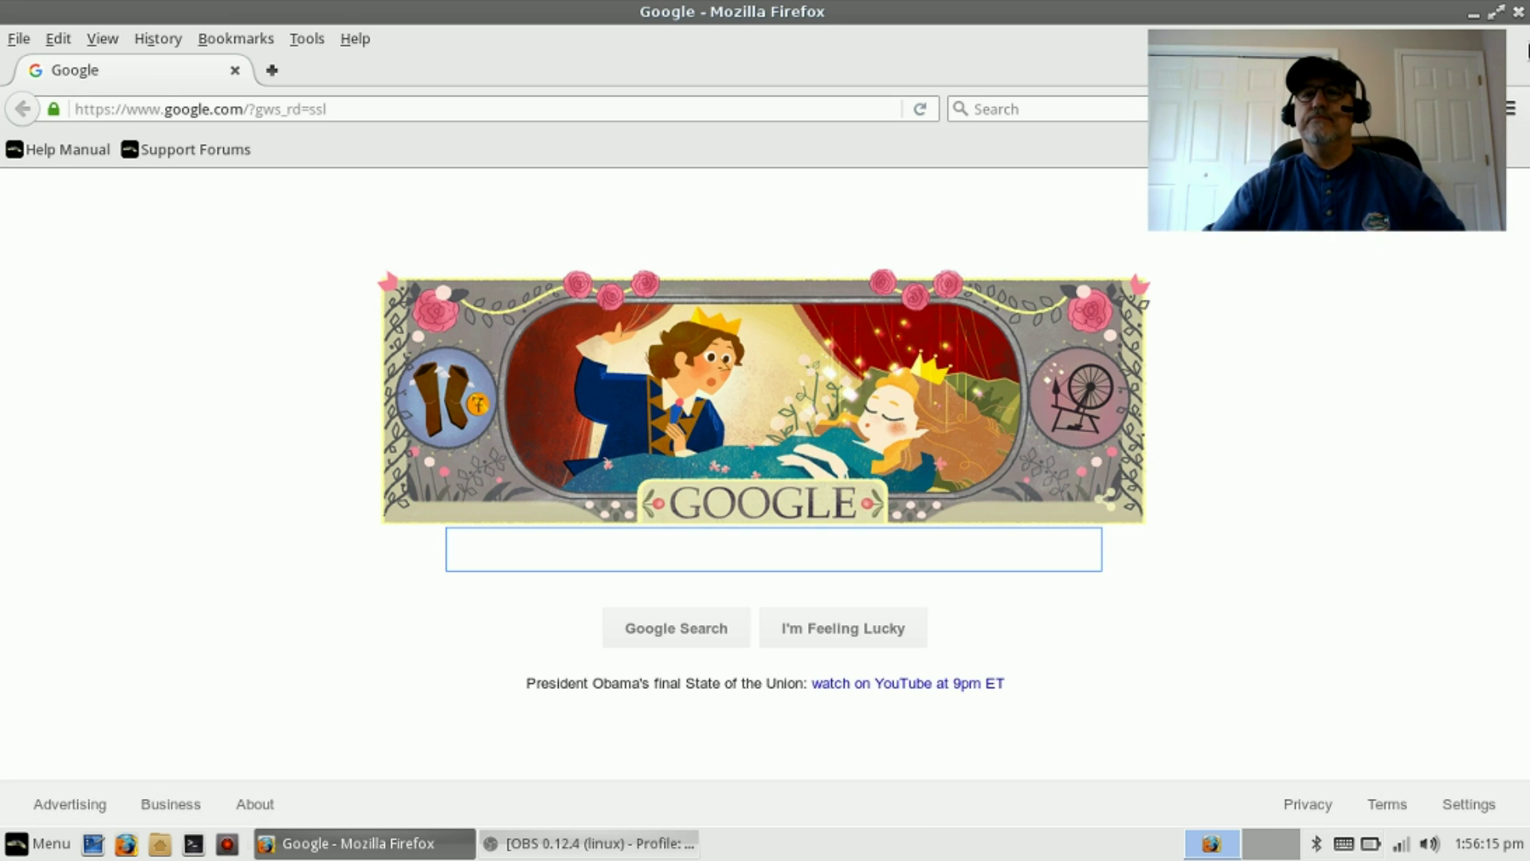
pyautogui.hotkey('ctrl', 'q')
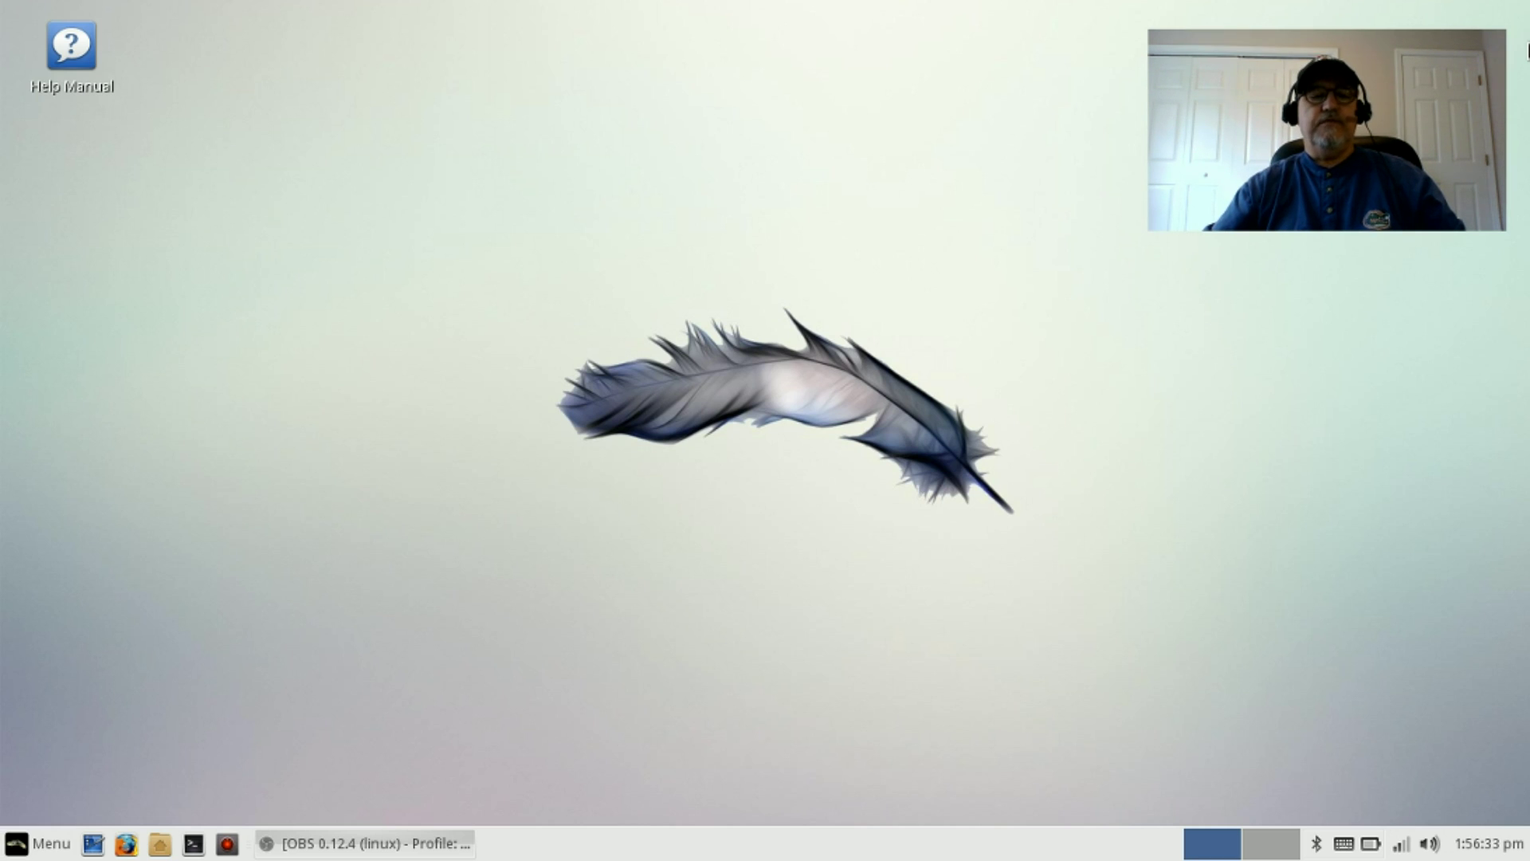
# Step: Open the Xfce Settings Manager from the menu and move it up and right
pyautogui.click(38, 843)
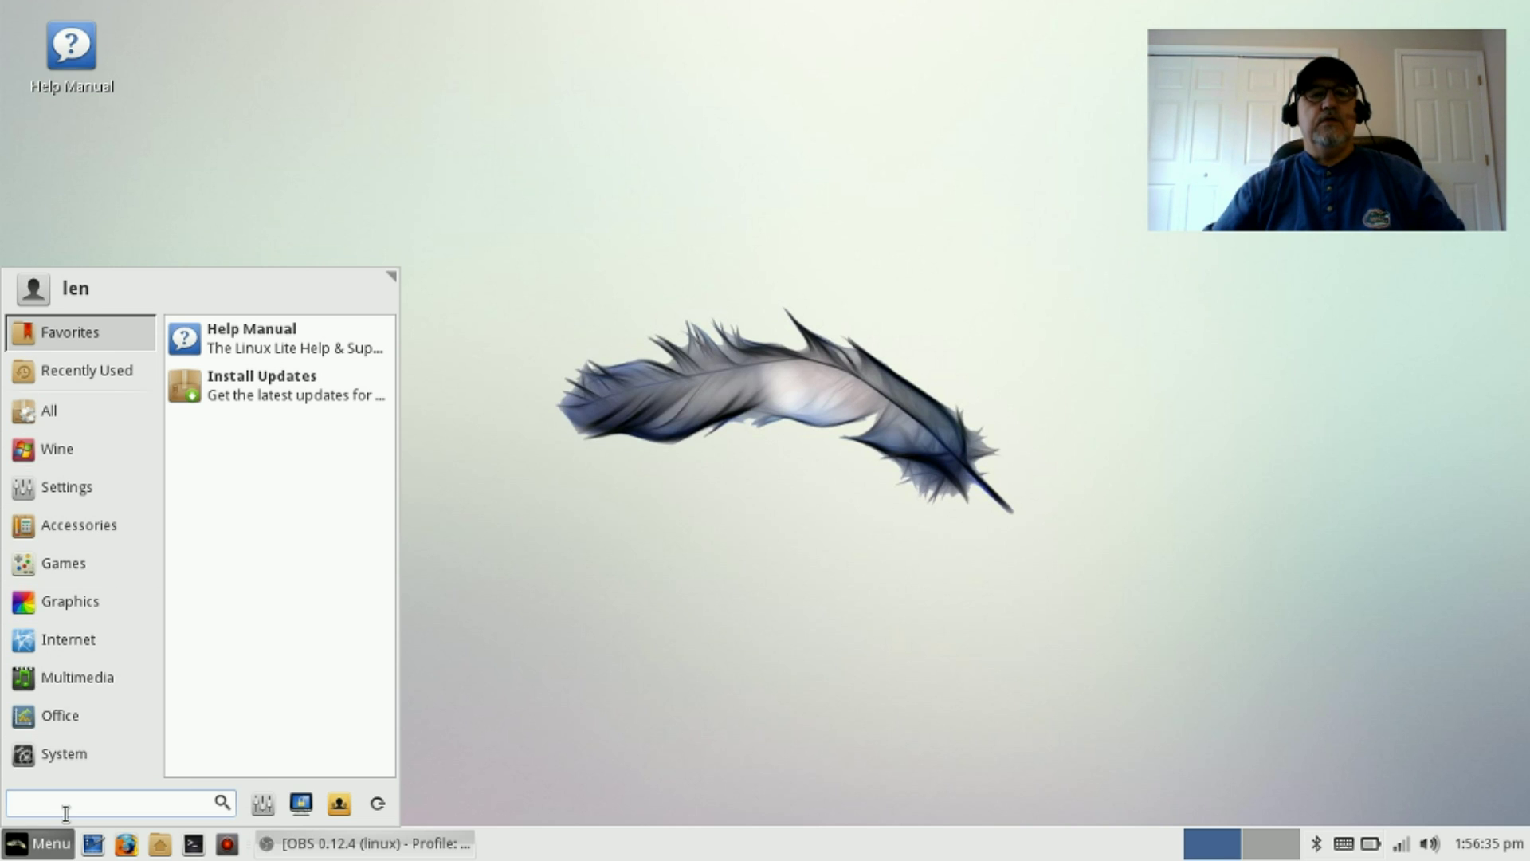
pyautogui.click(264, 803)
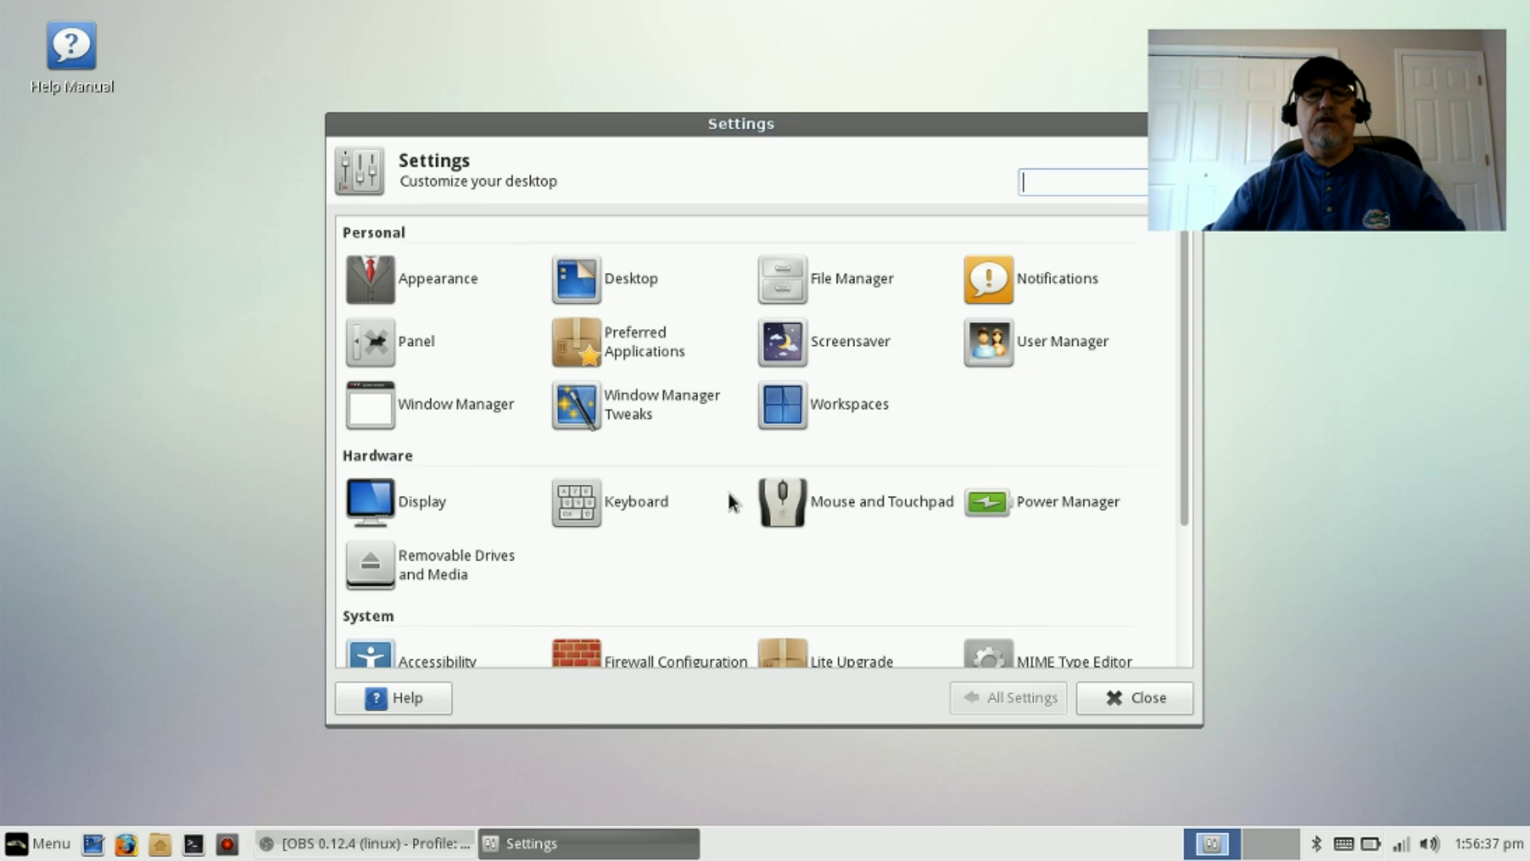
pyautogui.moveTo(829, 127); pyautogui.dragTo(867, 75)
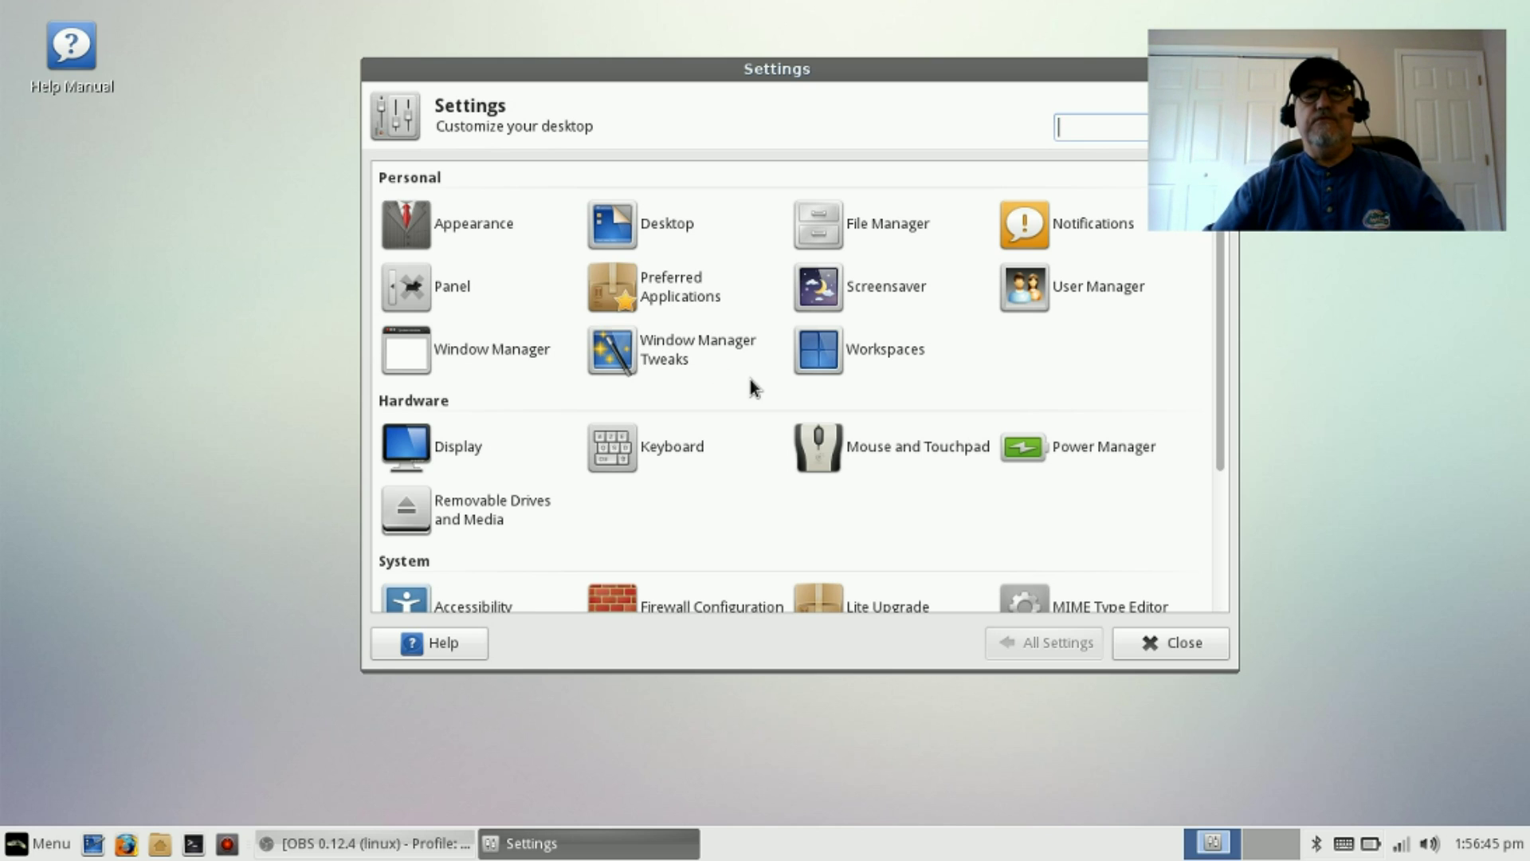
pyautogui.scroll(-3, 749, 379)
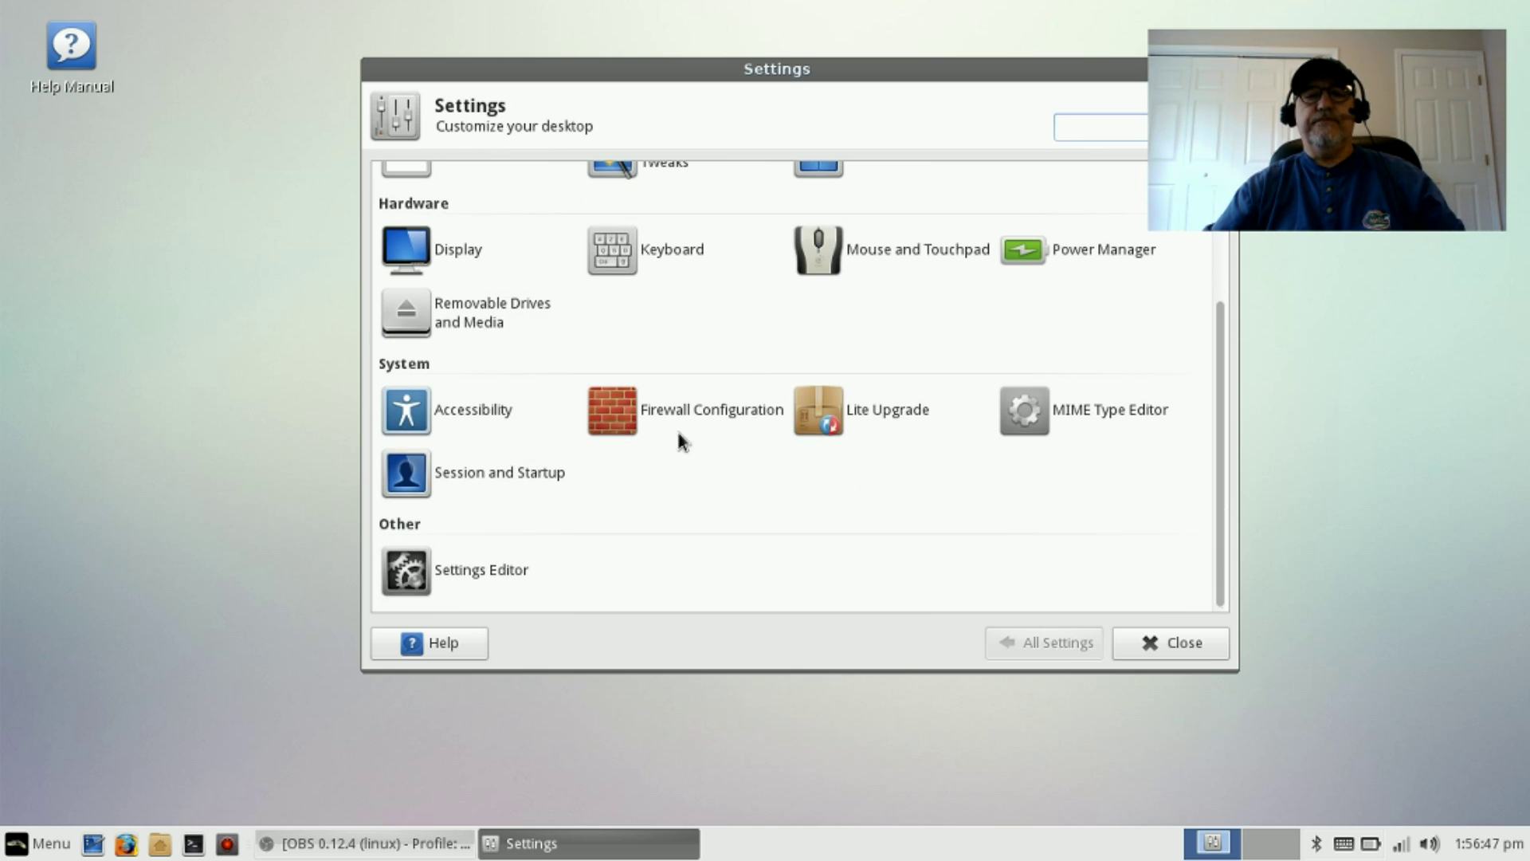
# Step: Authenticate into Firewall Configuration, review the Gufw Home profile, then close it
pyautogui.click(692, 413)
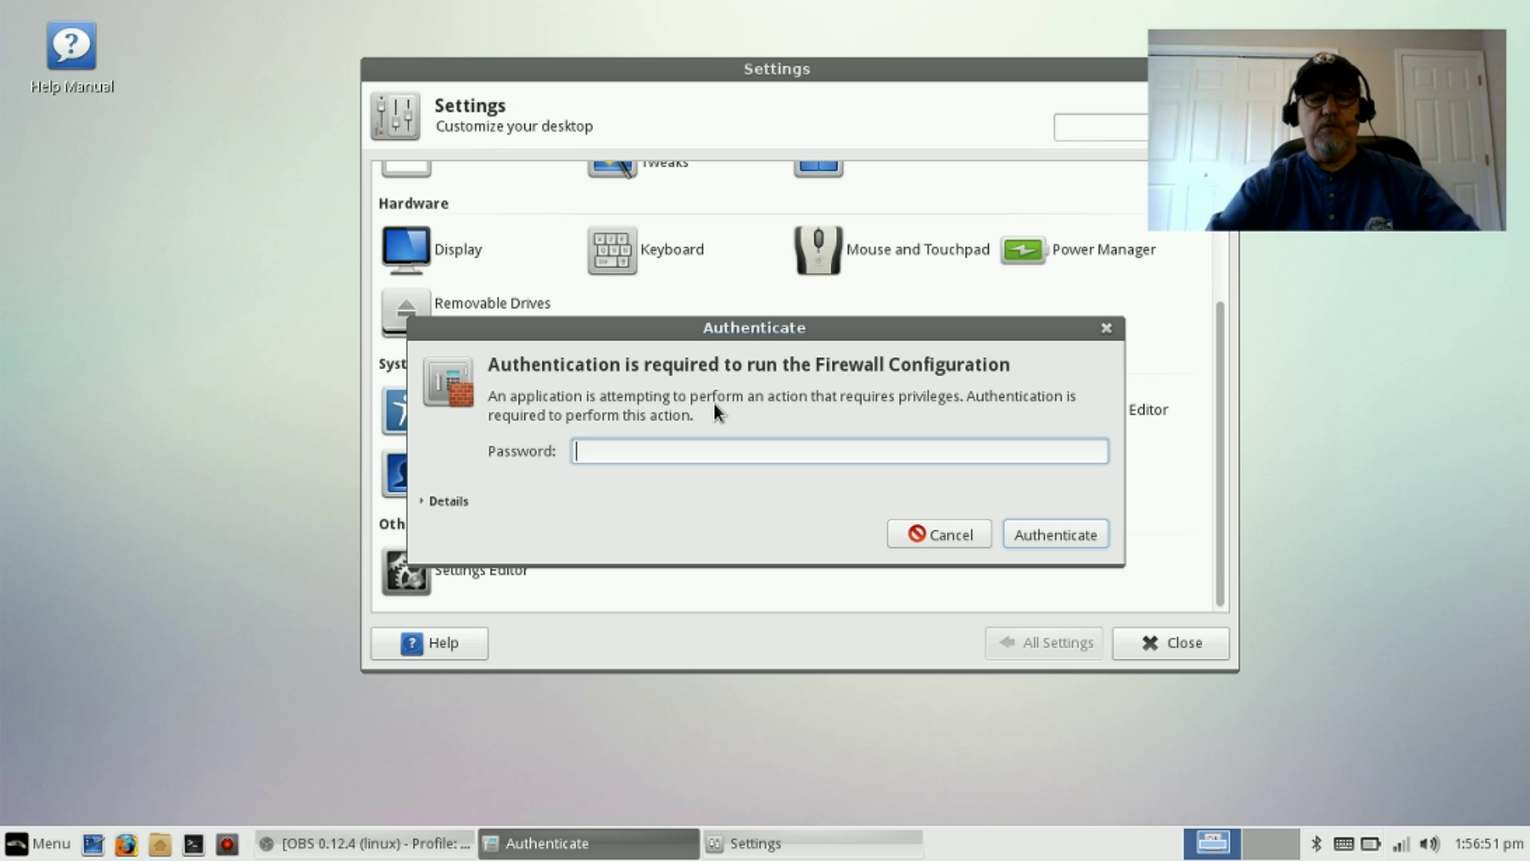
pyautogui.write('•••••')
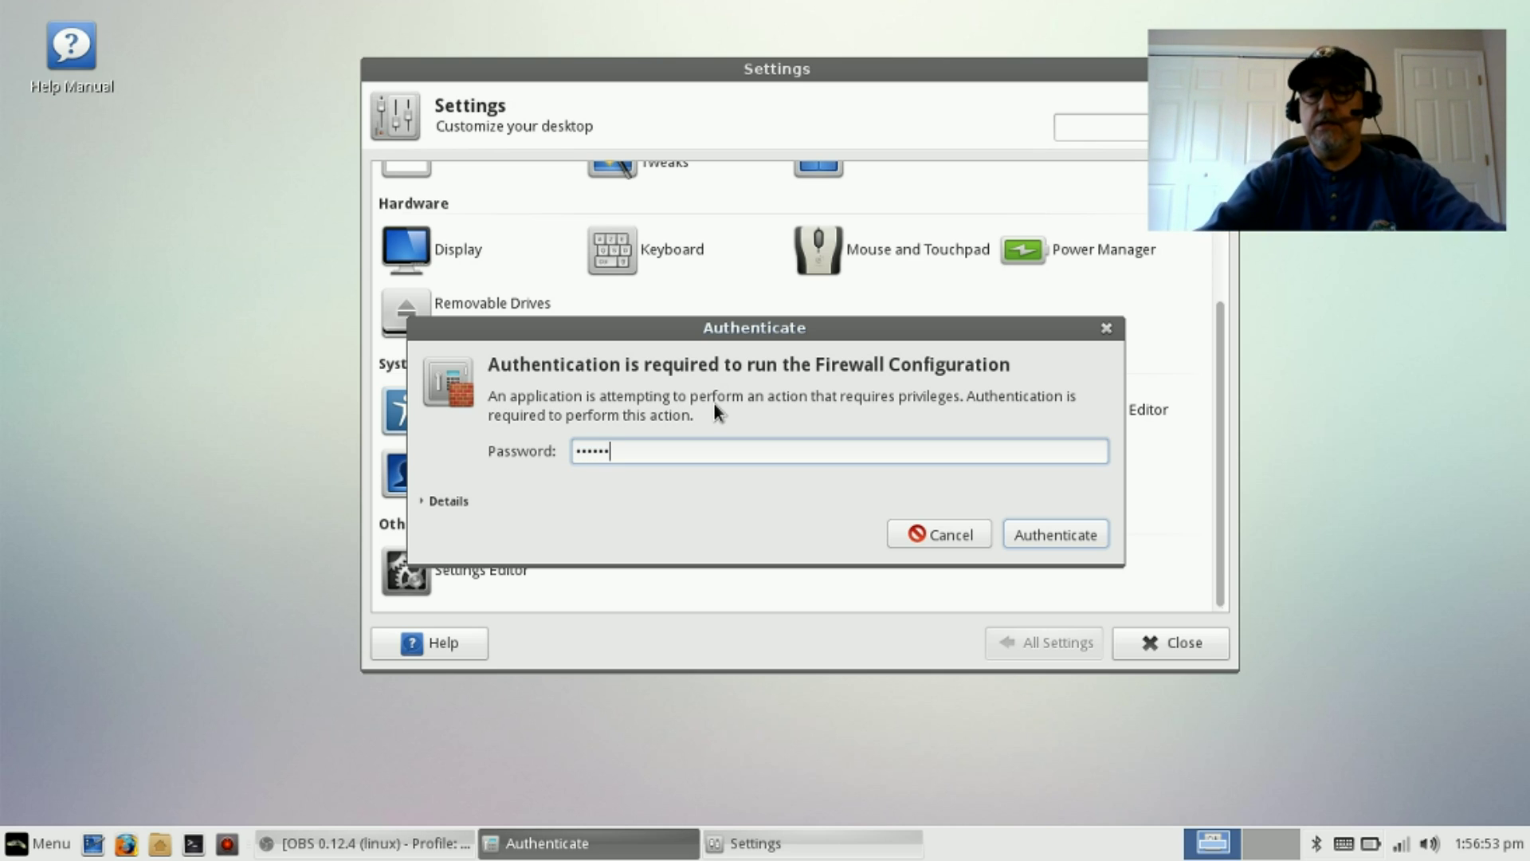
pyautogui.press('Return')
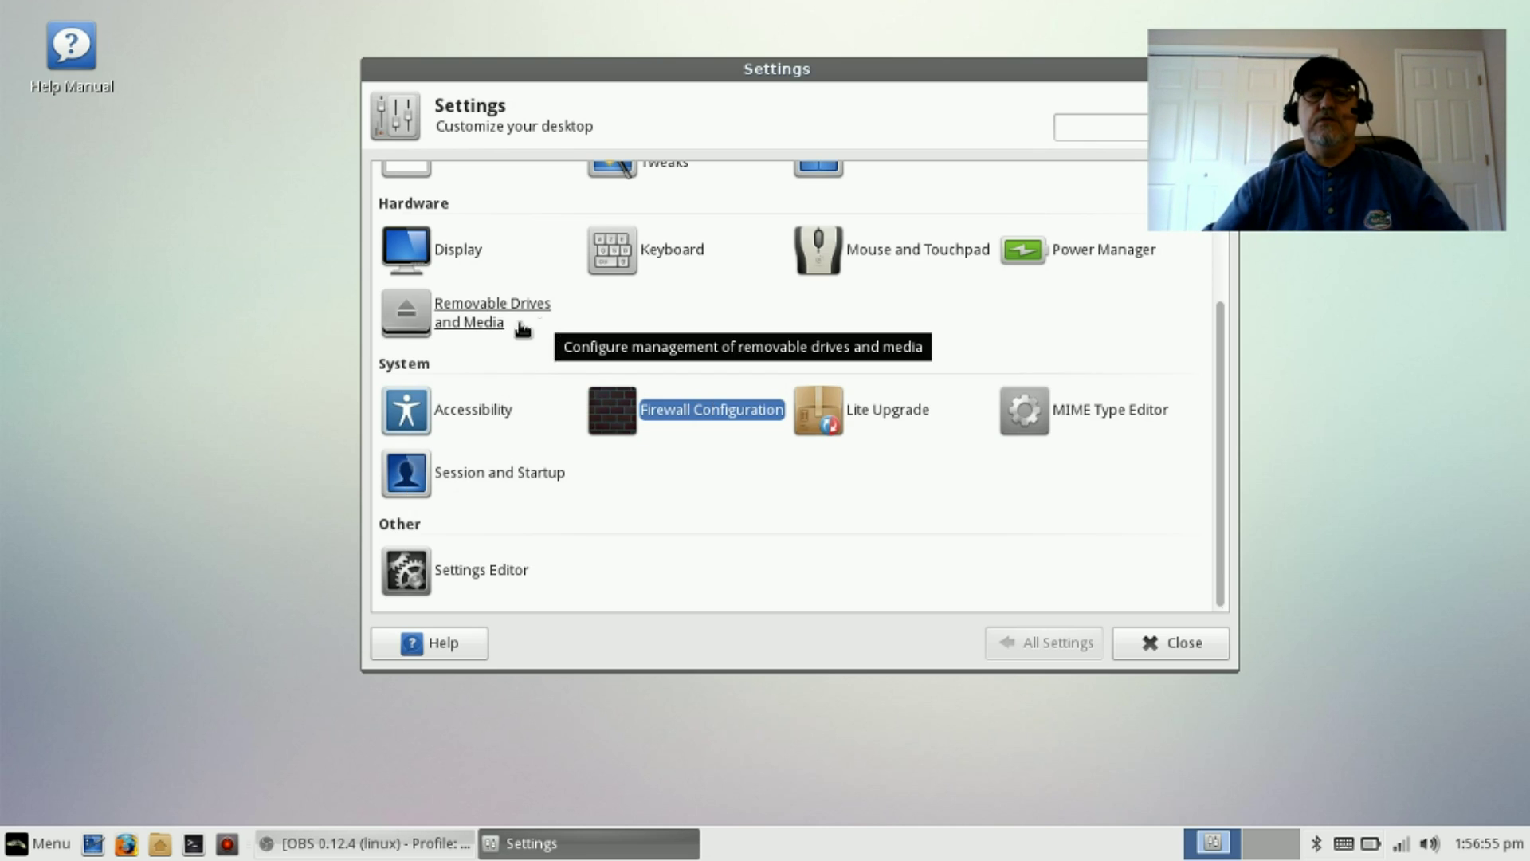
pyautogui.moveTo(267, 136); pyautogui.dragTo(784, 80)
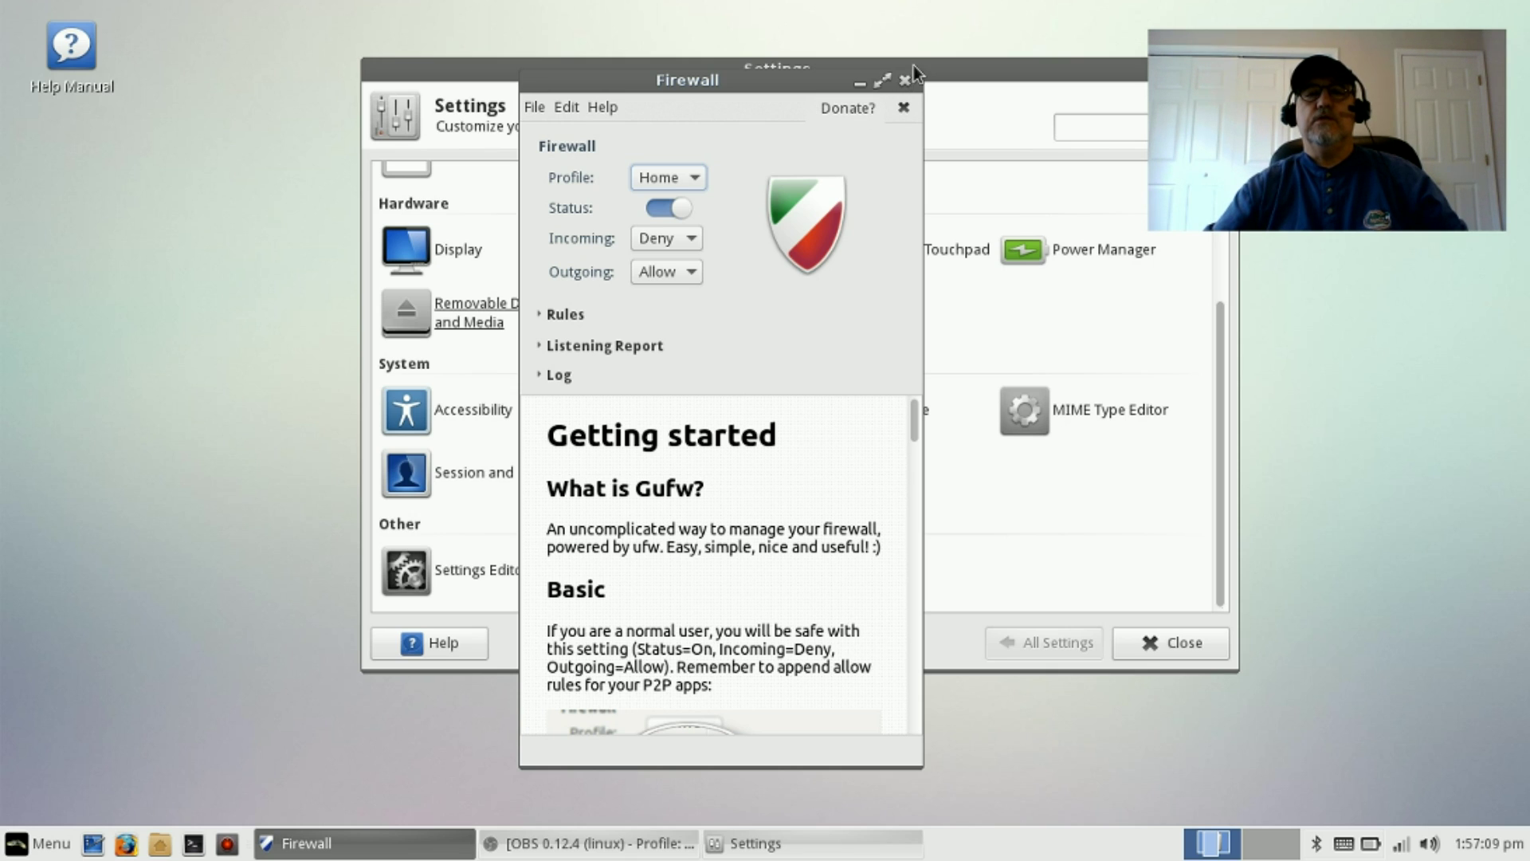
pyautogui.click(912, 86)
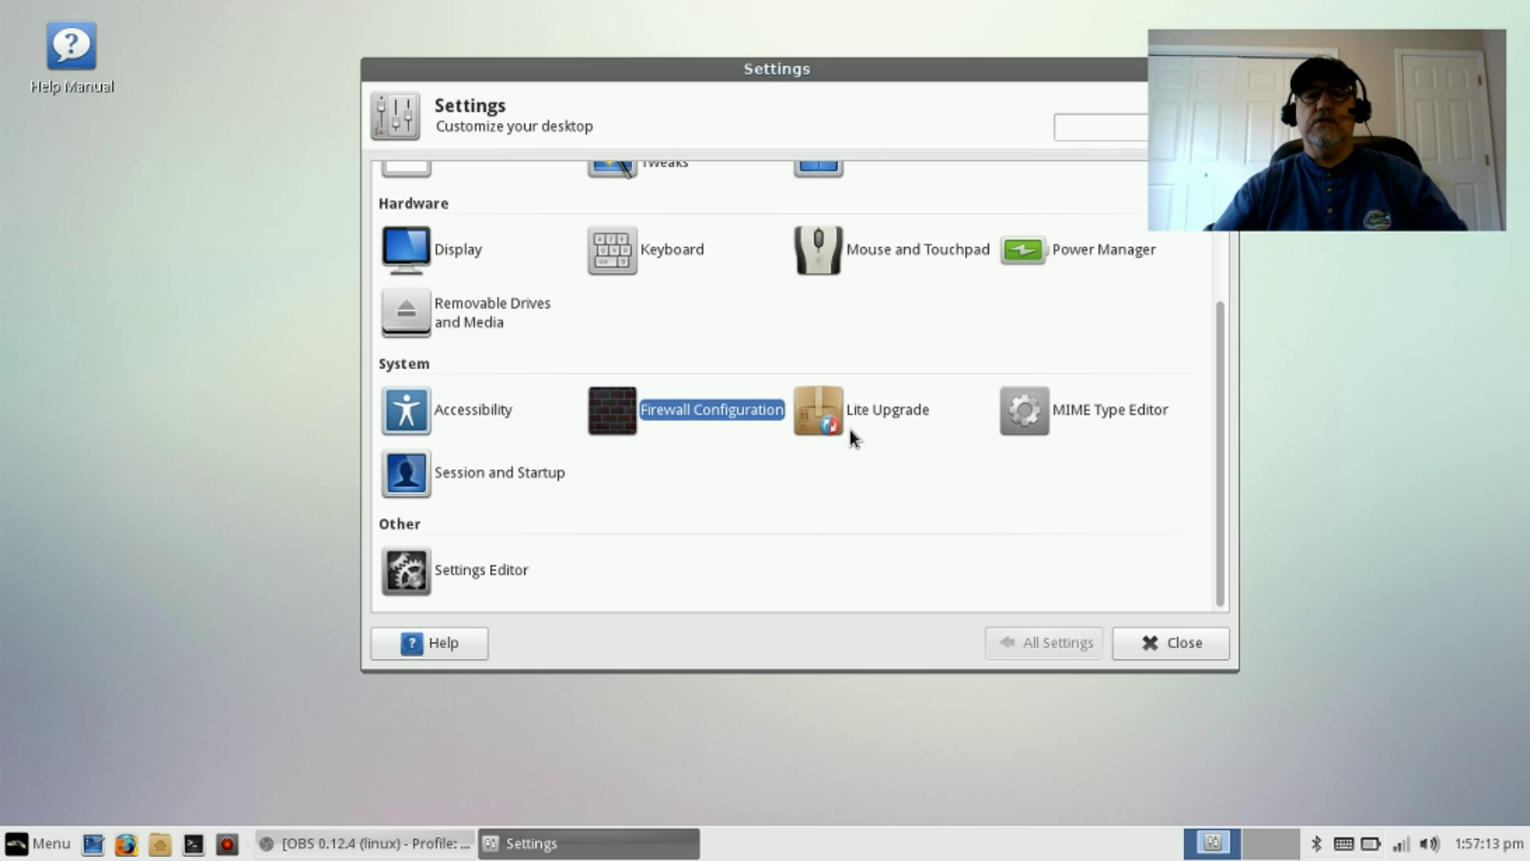
# Step: Open Appearance from the Personal section of the Xfce Settings Manager
pyautogui.click(736, 488)
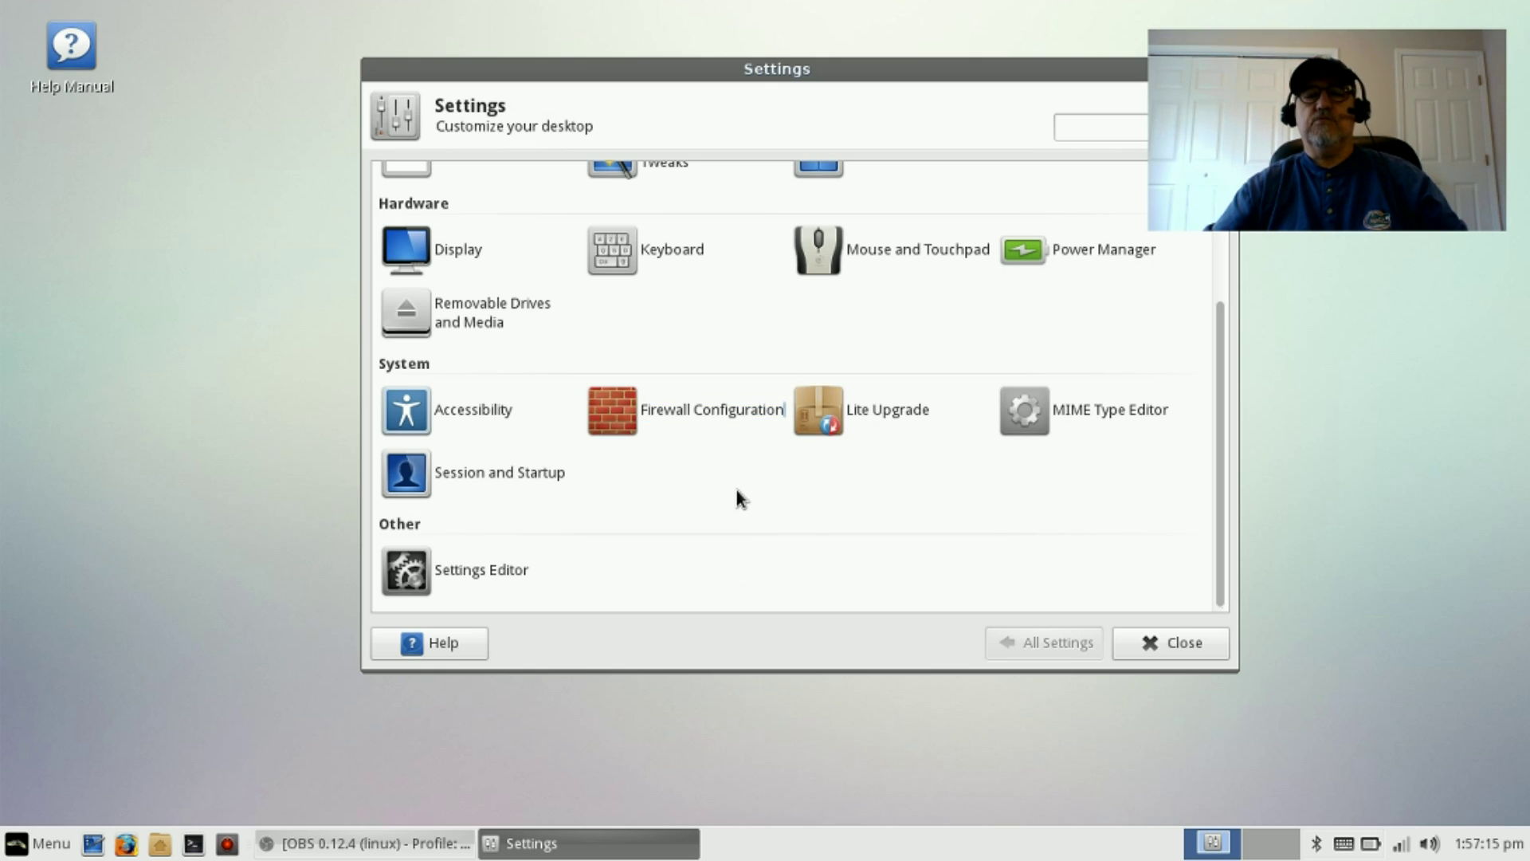
pyautogui.scroll(3, 731, 514)
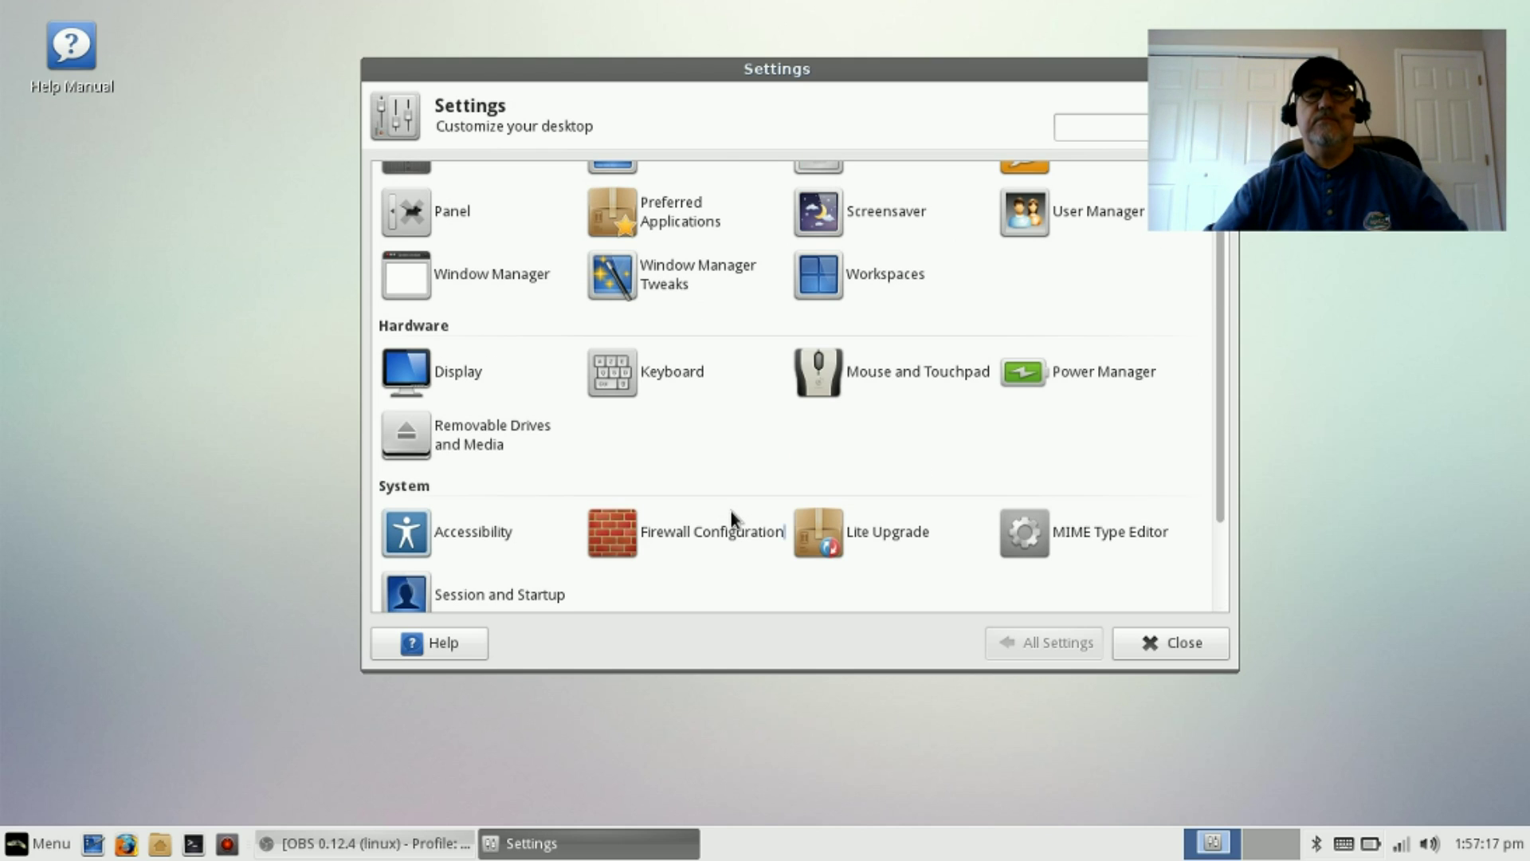
pyautogui.scroll(2, 625, 432)
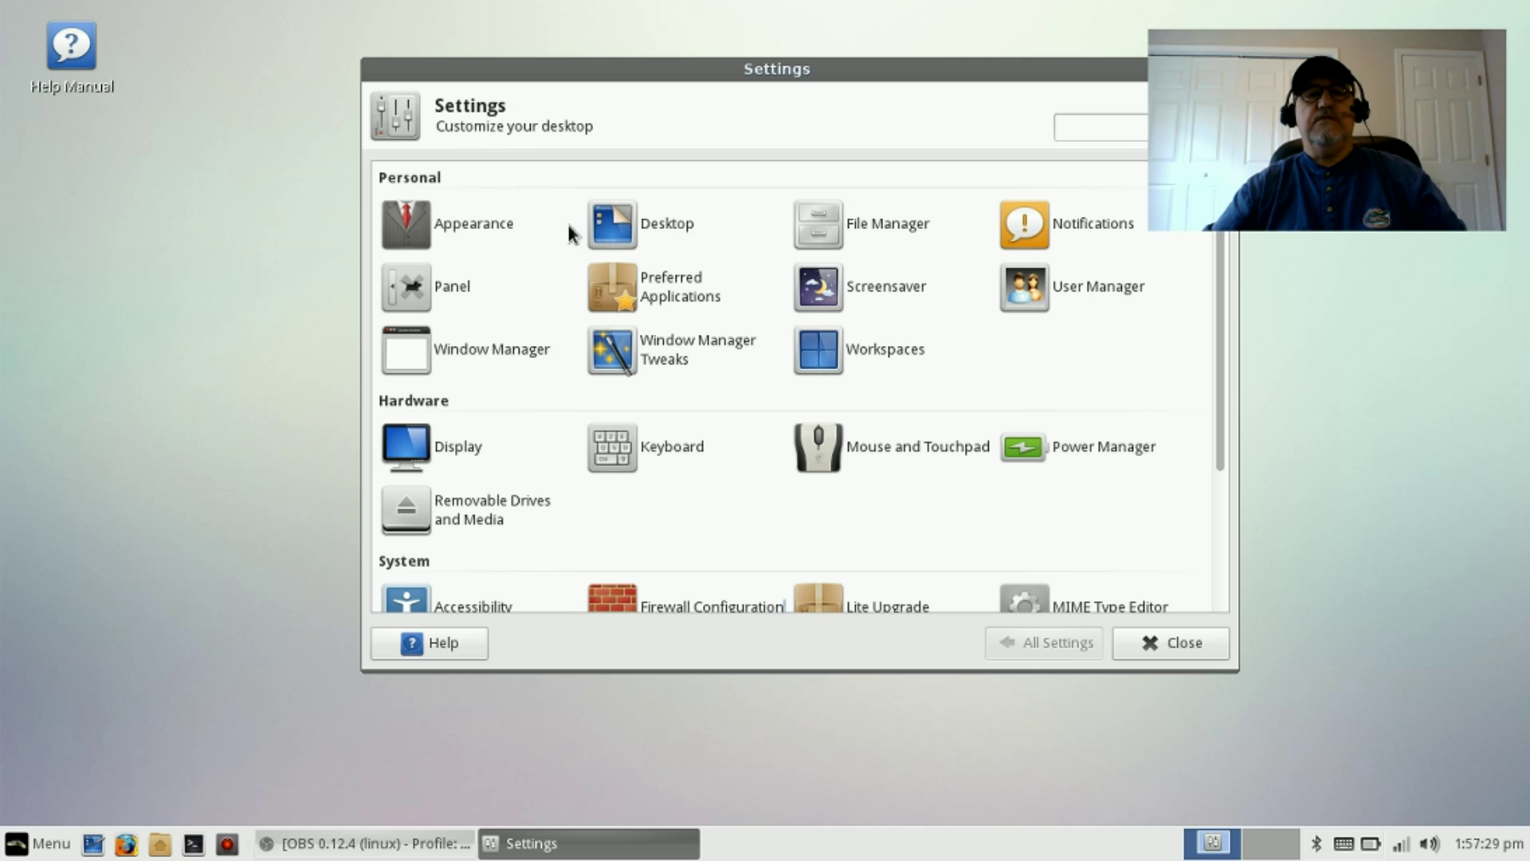
pyautogui.click(462, 229)
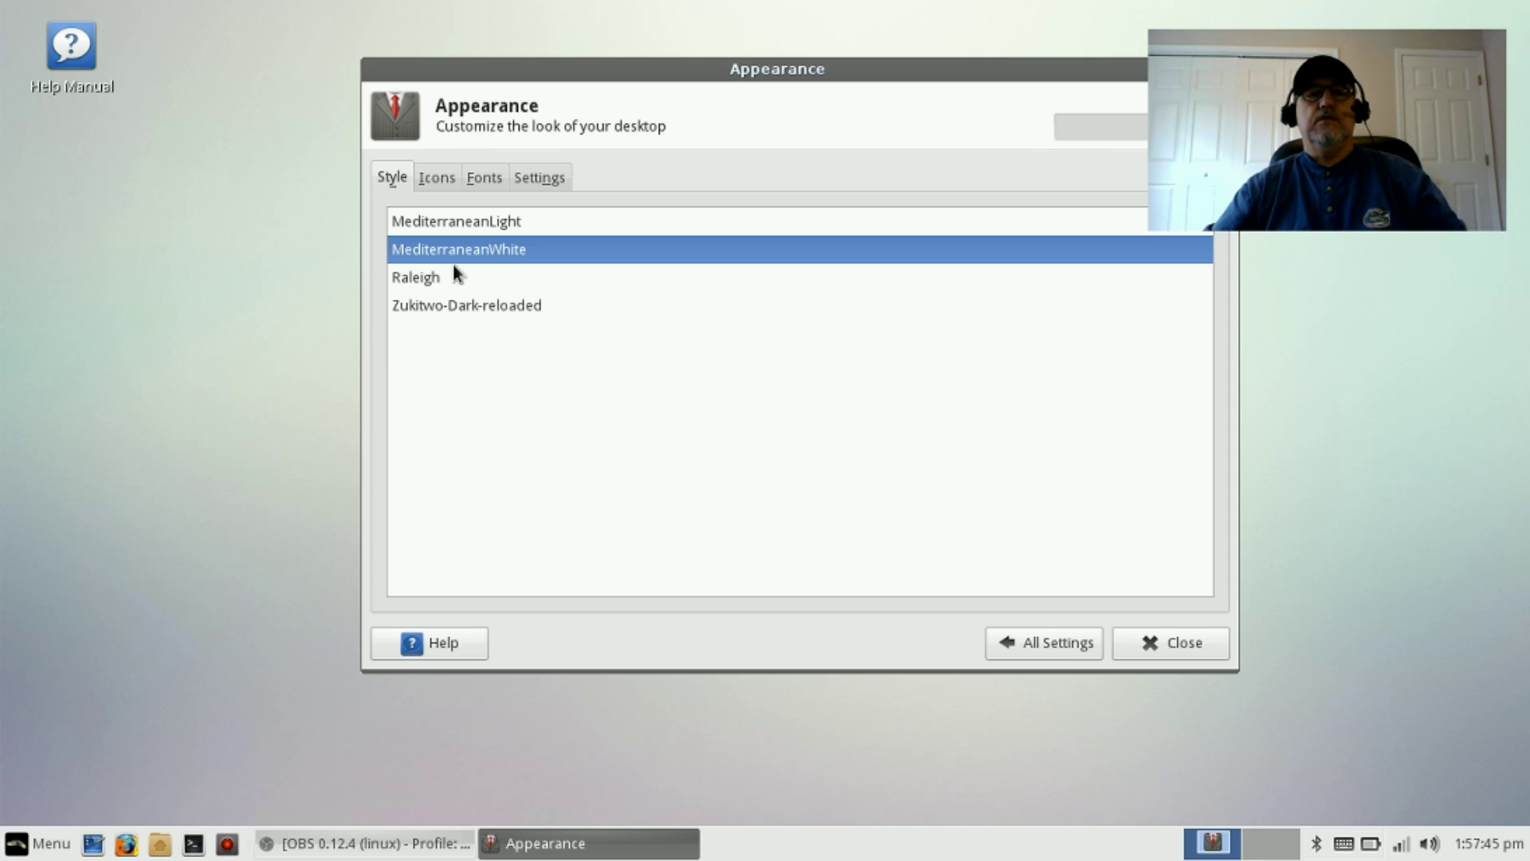
# Step: Review the Icons, Fonts and Settings tabs, then choose the Zukitwo-Dark-reloaded style theme
pyautogui.click(442, 178)
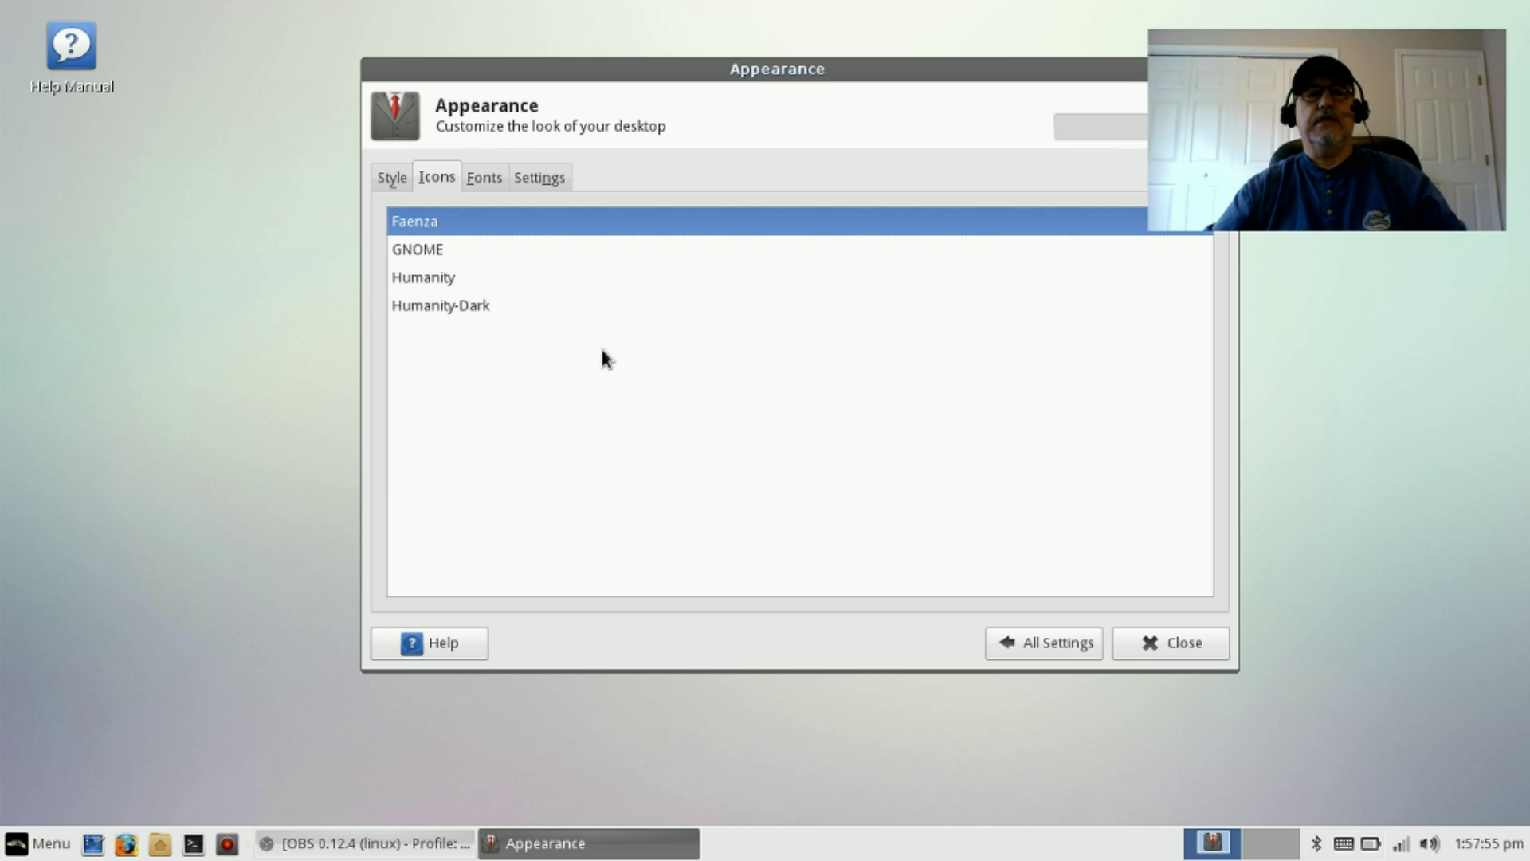
pyautogui.click(482, 177)
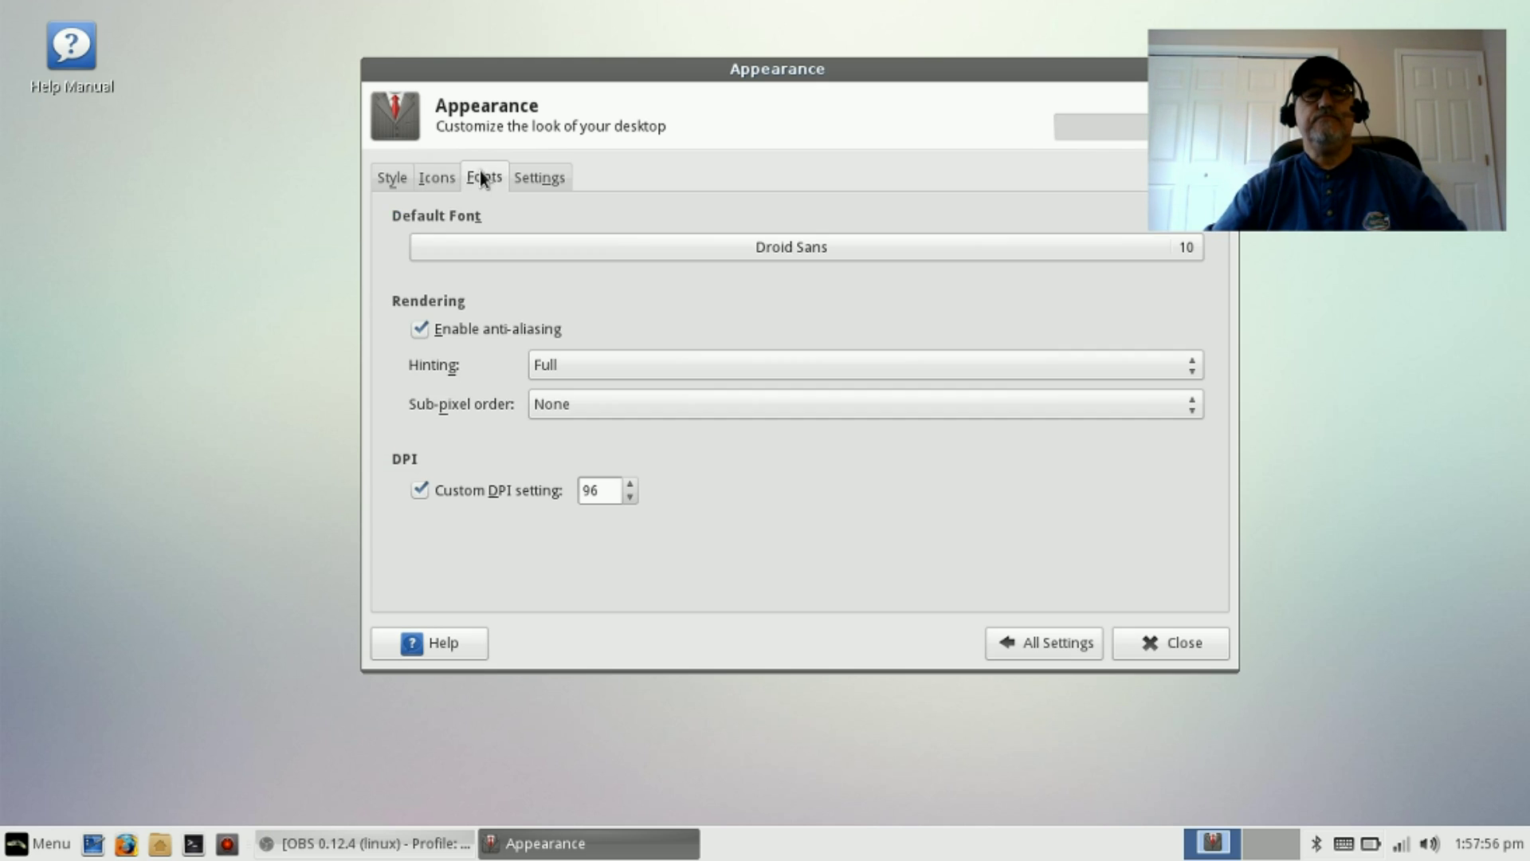
pyautogui.click(540, 177)
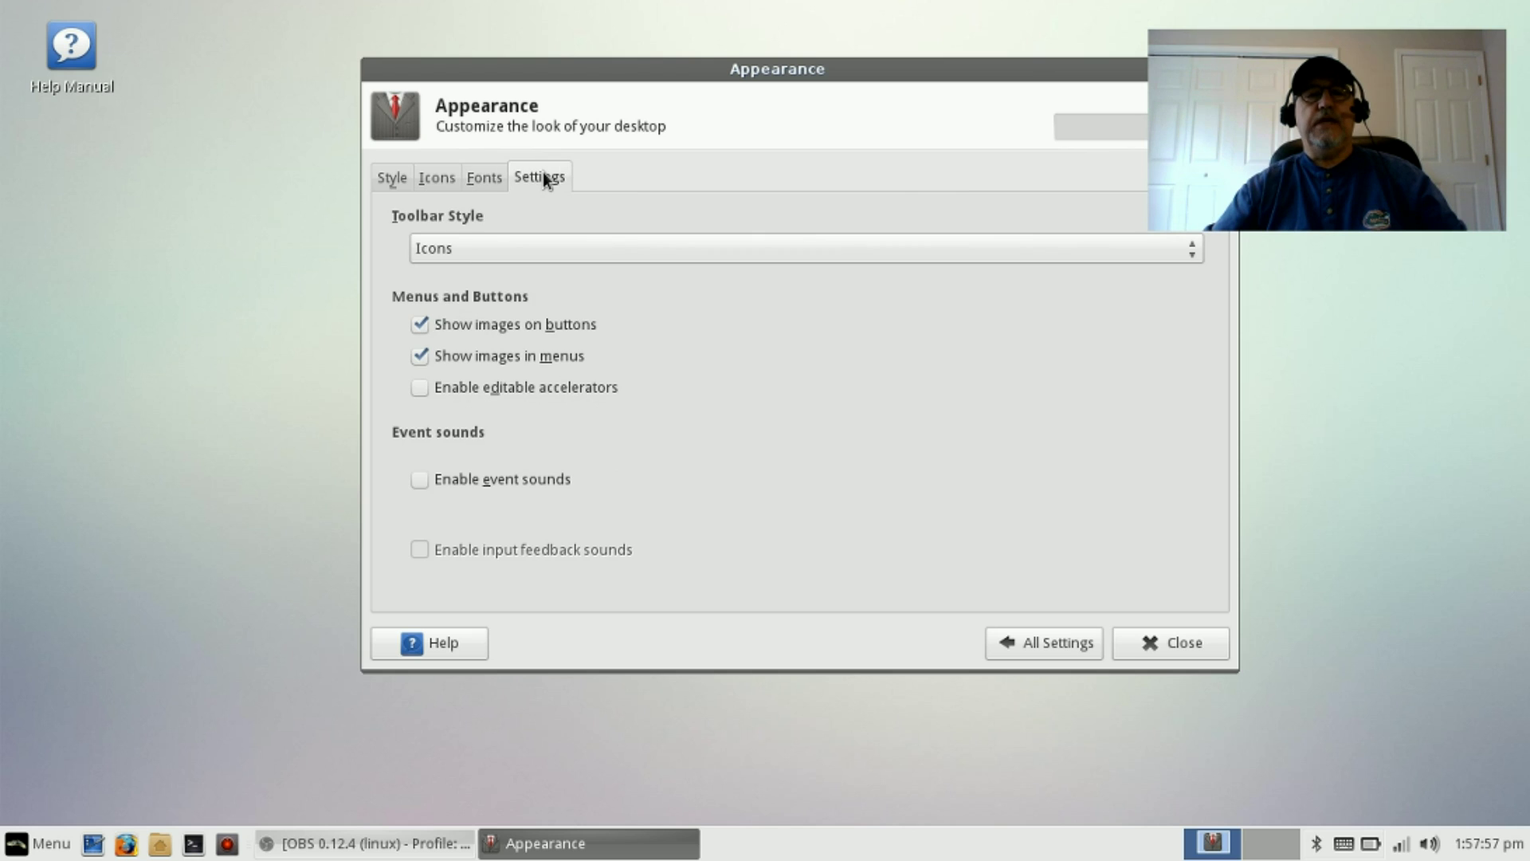
pyautogui.click(394, 178)
pyautogui.click(428, 306)
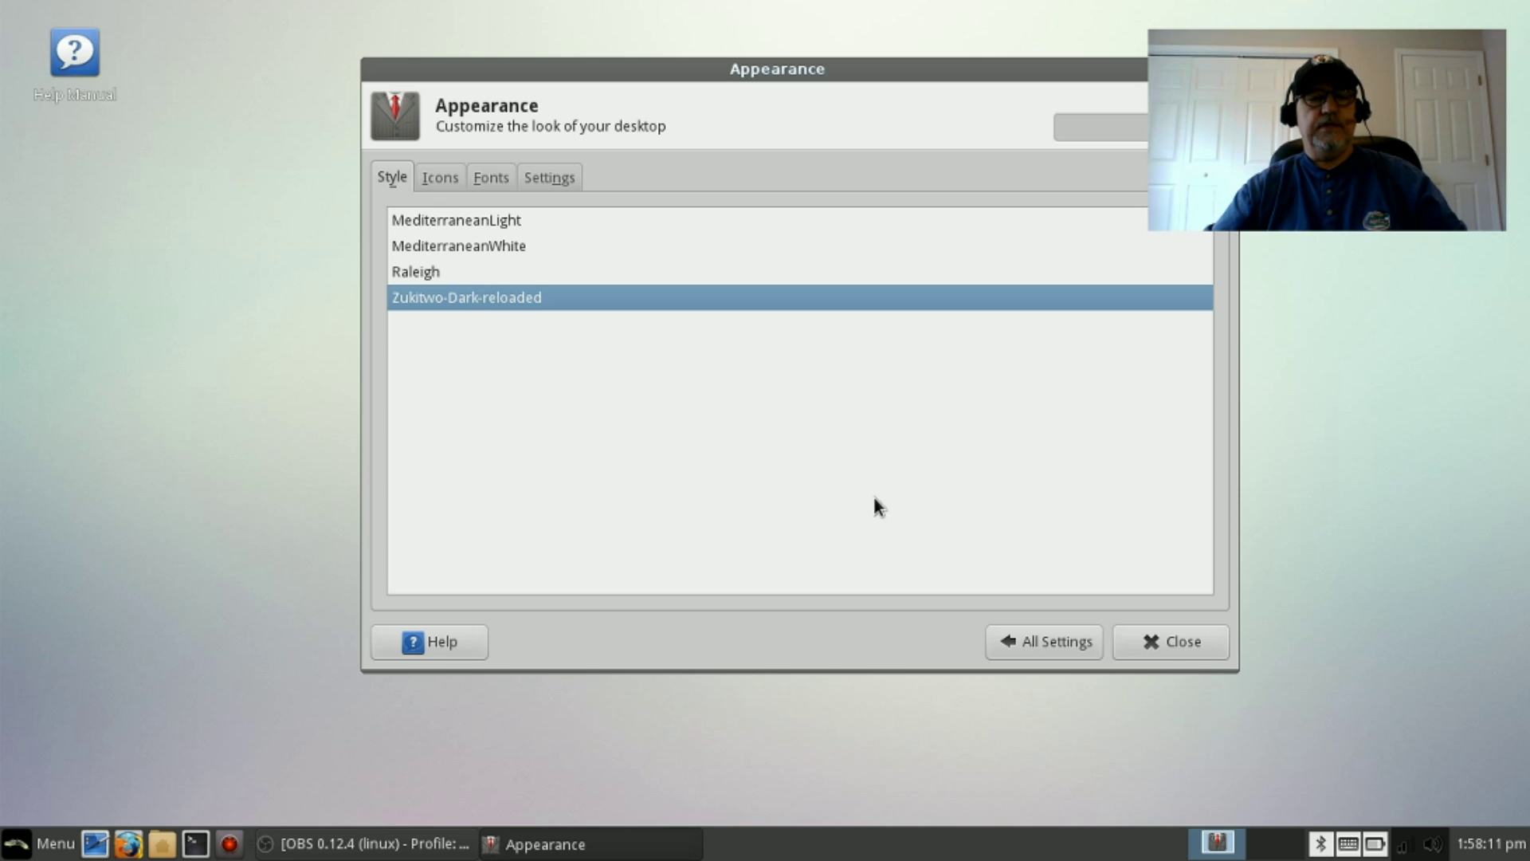
# Step: Close Appearance and open Desktop Settings from the desktop menu, moving its window higher
pyautogui.click(1160, 638)
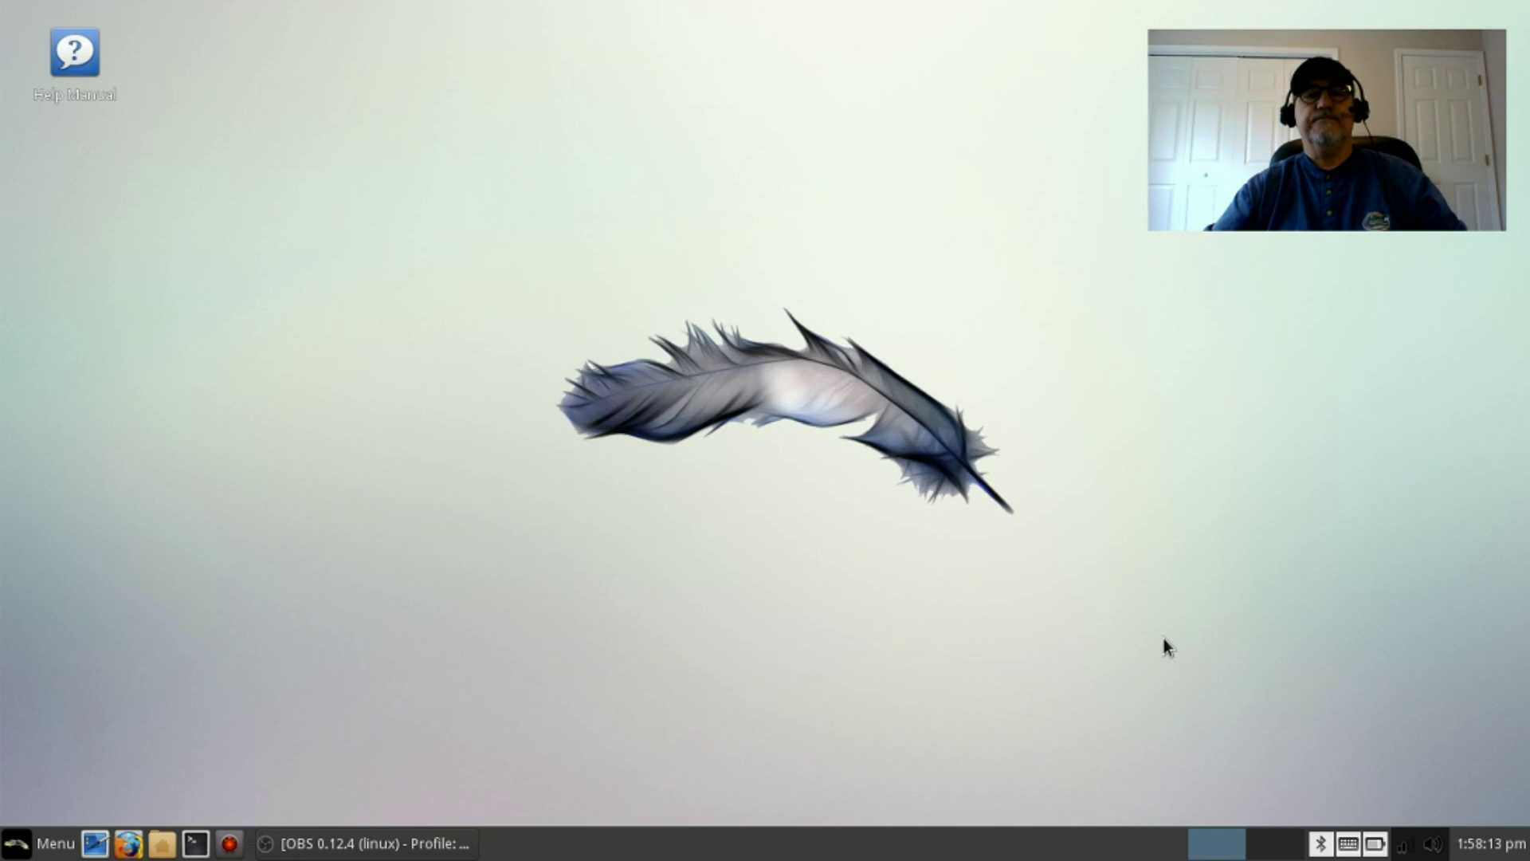
pyautogui.press('Menu')
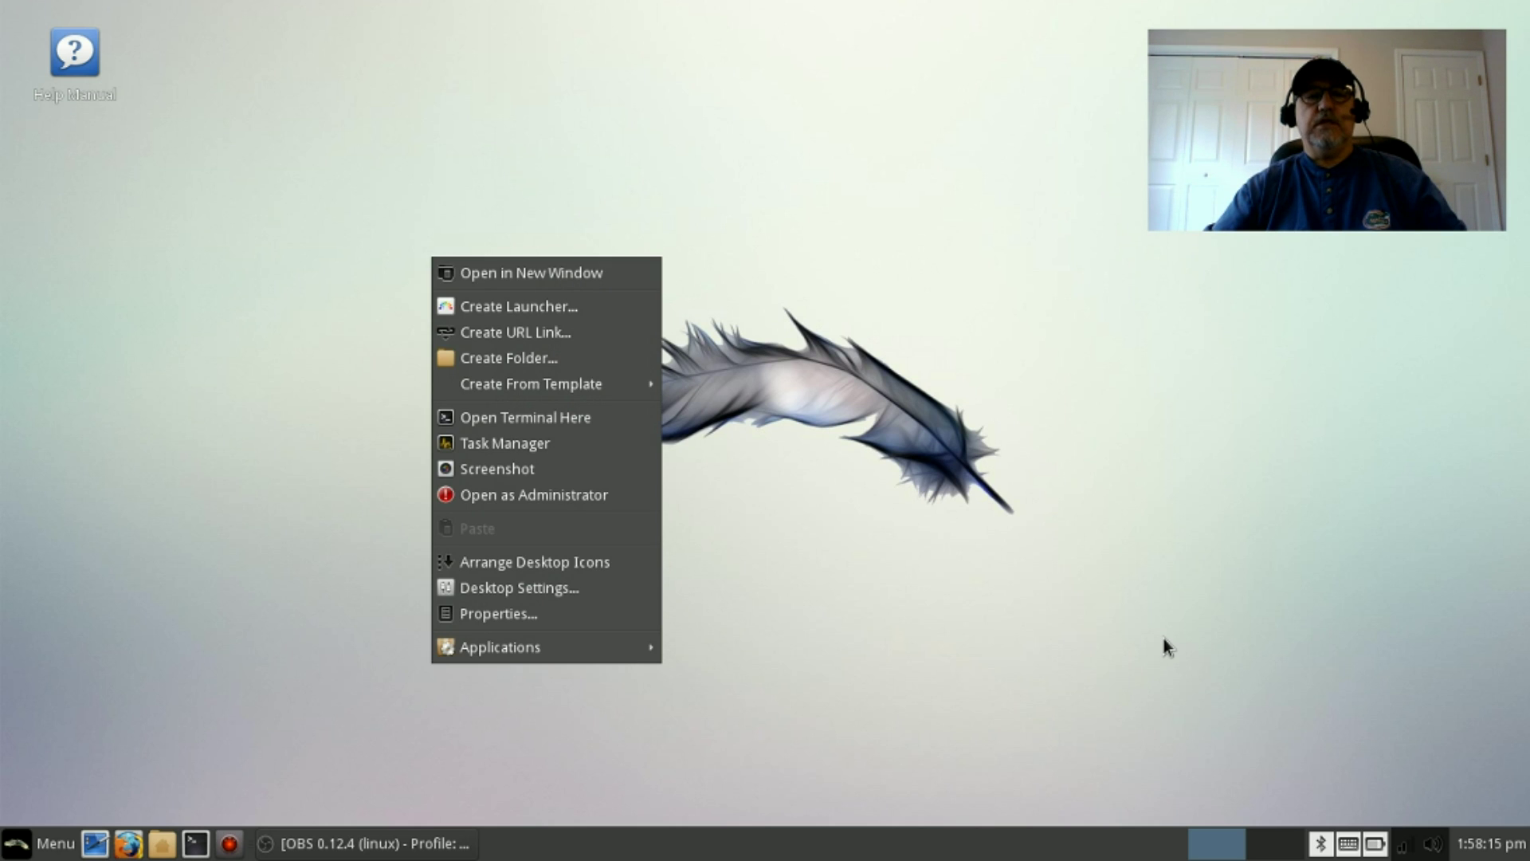
pyautogui.press('Down')
pyautogui.press('Down')
pyautogui.press('Down')
pyautogui.press('Down')
pyautogui.press('Down')
pyautogui.press('Down')
pyautogui.press('Down')
pyautogui.press('Down')
pyautogui.press('Down')
pyautogui.press('Down')
pyautogui.press('Down')
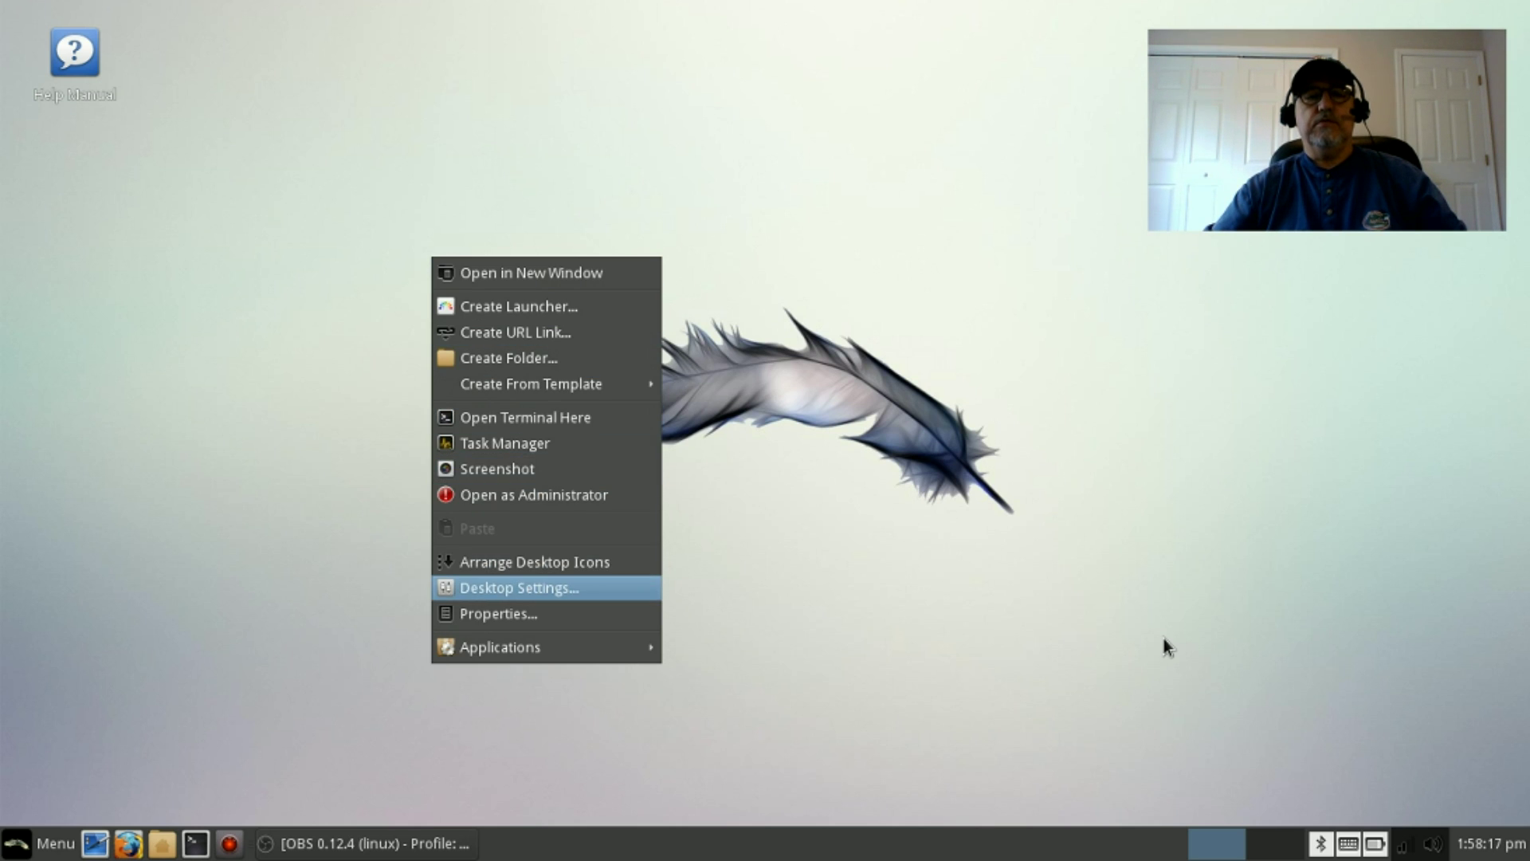
pyautogui.press('Return')
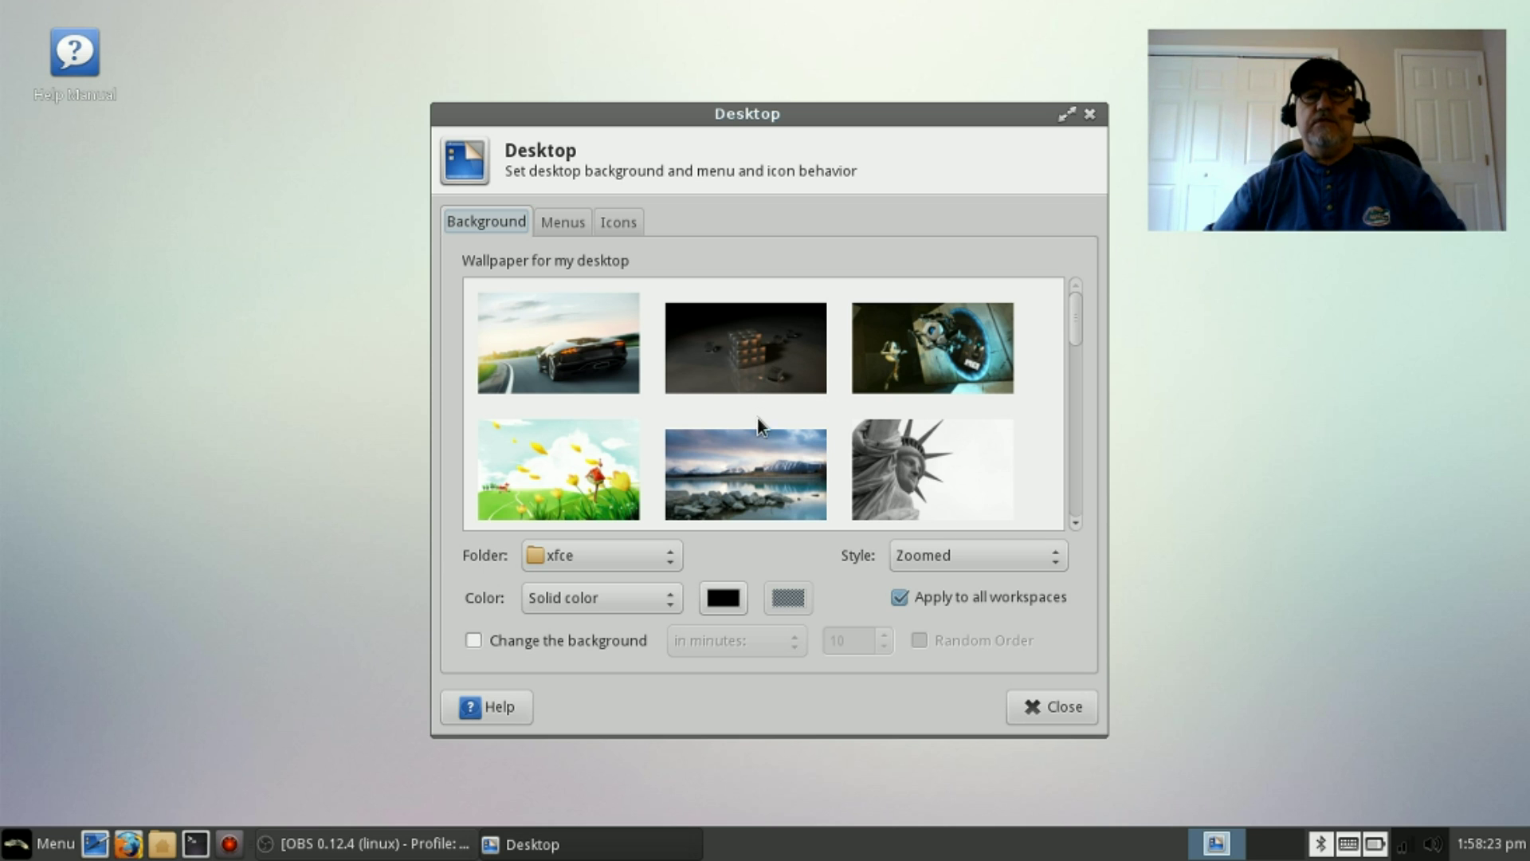
pyautogui.moveTo(797, 116); pyautogui.dragTo(801, 40)
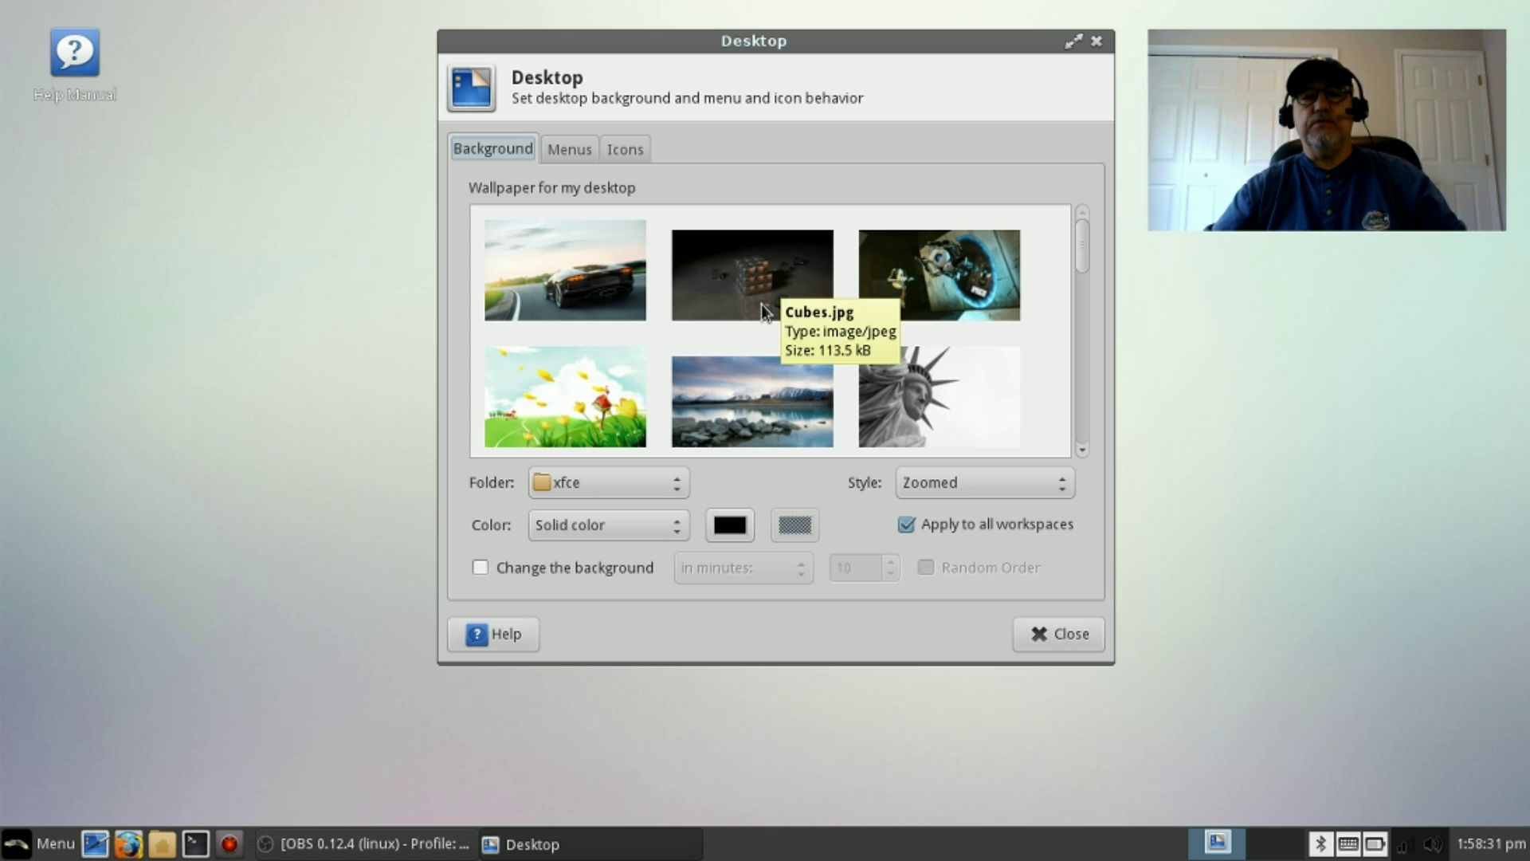
# Step: Set the lake-and-mountains Landscape.jpg as the wallpaper and close Desktop Settings
pyautogui.scroll(-1, 724, 333)
pyautogui.scroll(-3, 724, 334)
pyautogui.scroll(-3, 723, 335)
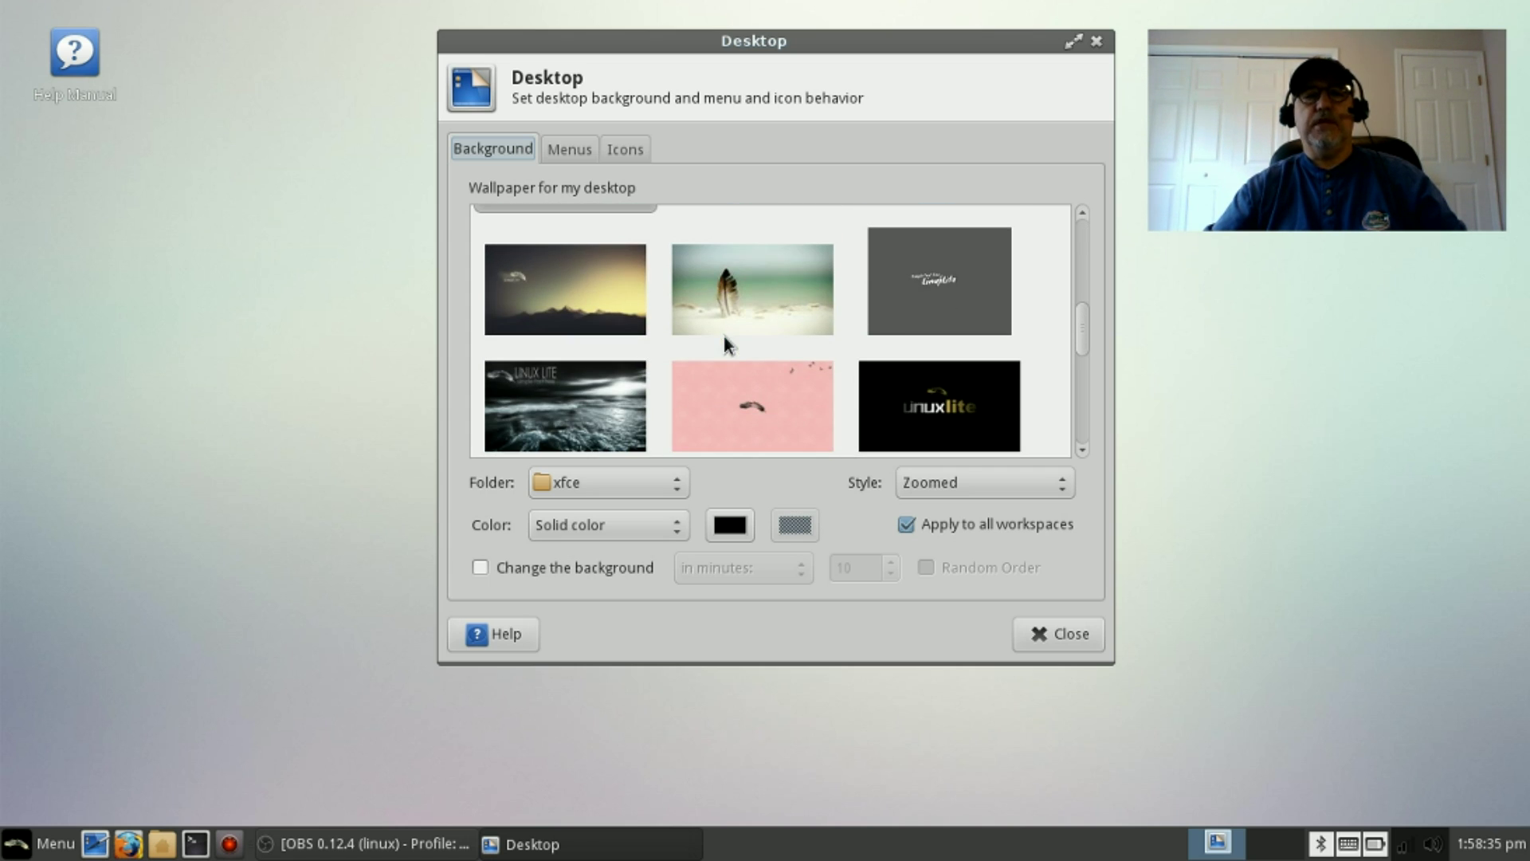
pyautogui.scroll(-3, 754, 331)
pyautogui.scroll(-5, 756, 337)
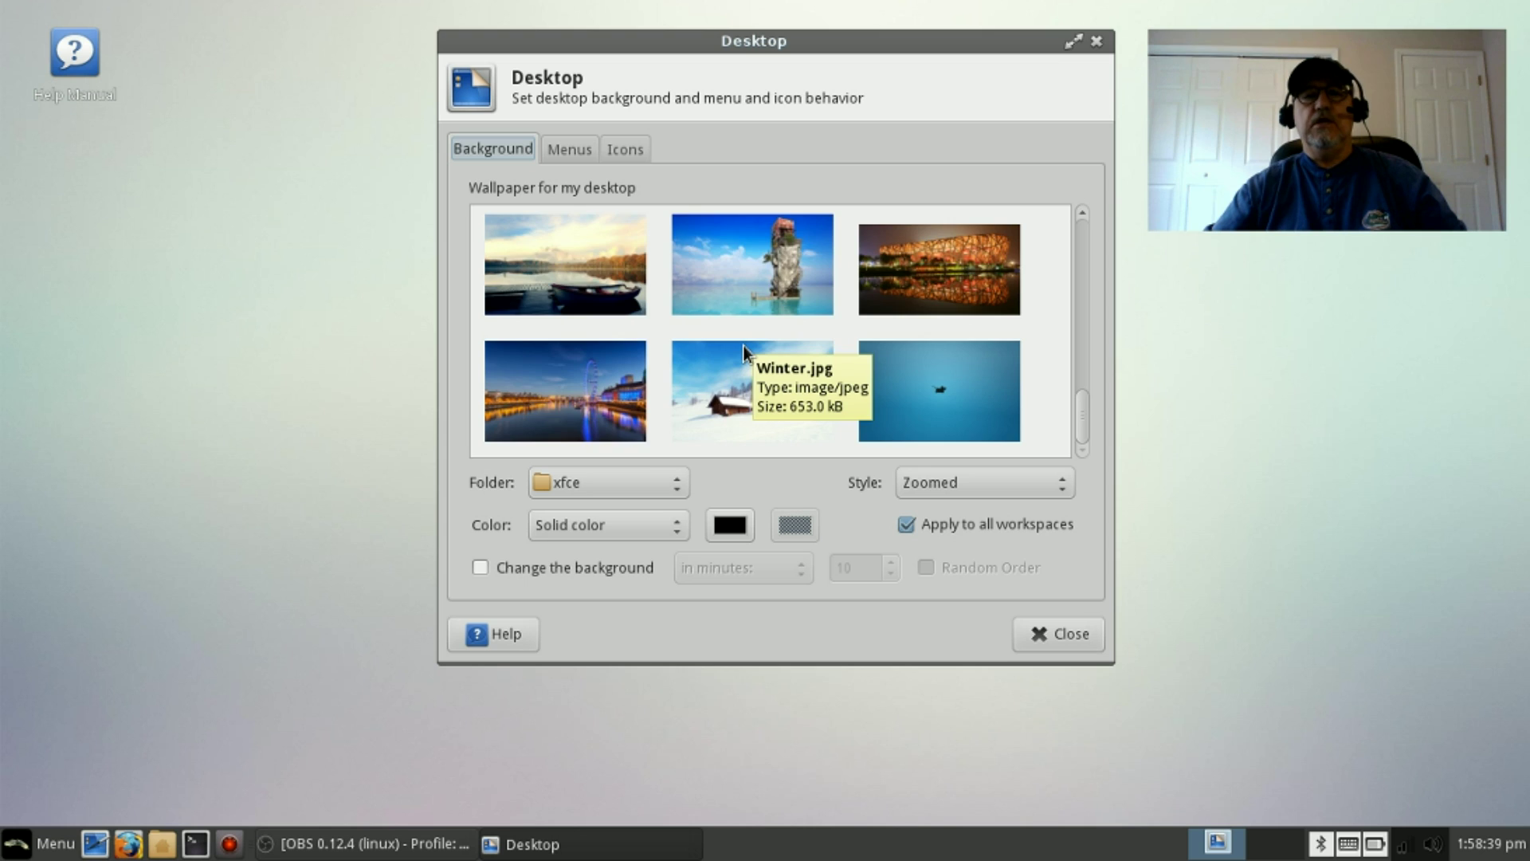
pyautogui.scroll(3, 749, 346)
pyautogui.scroll(-4, 743, 346)
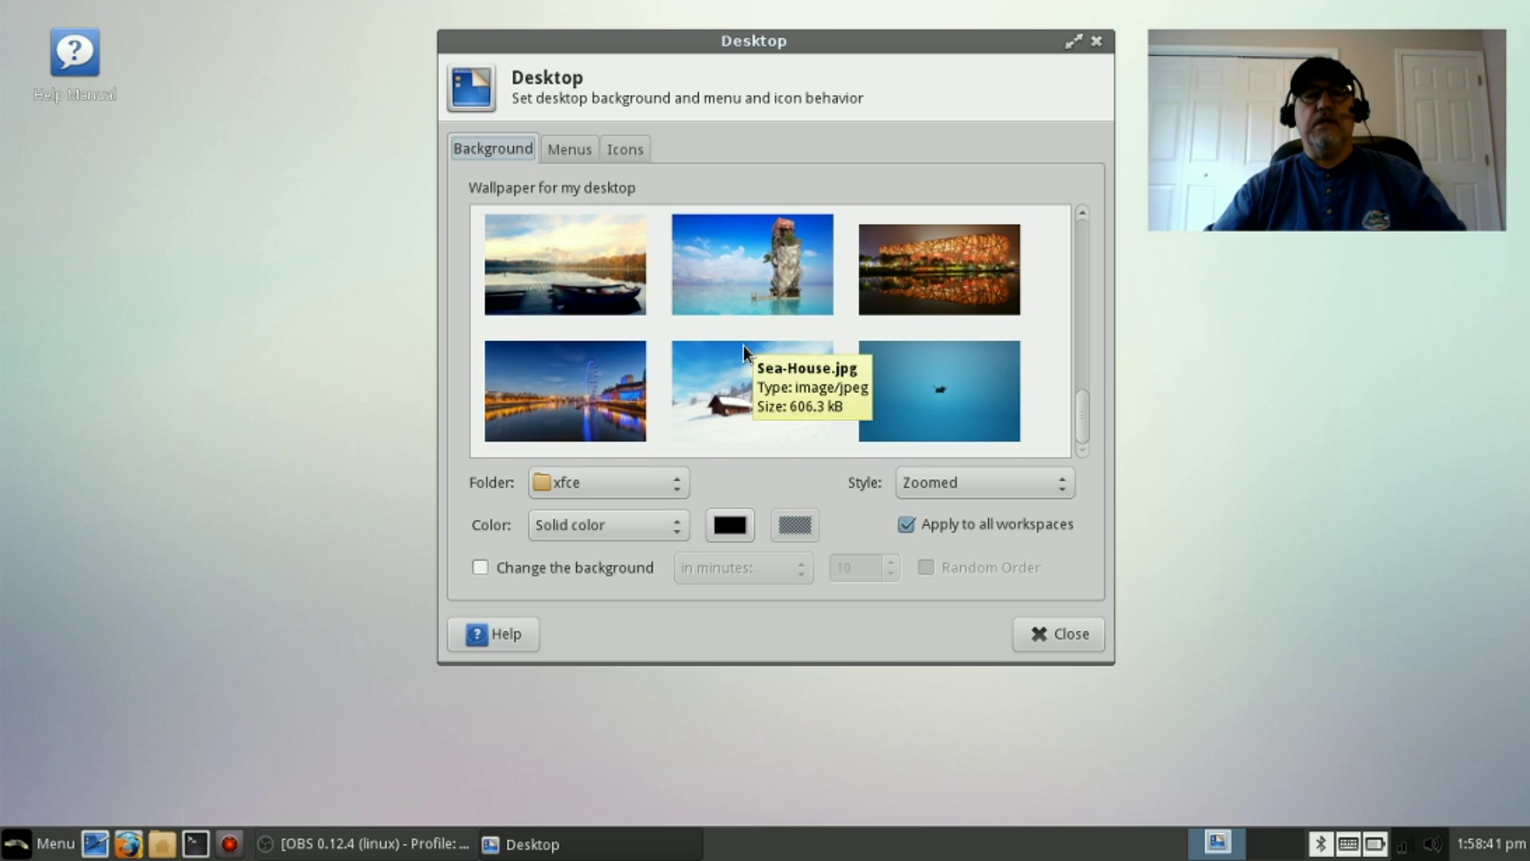
pyautogui.scroll(10, 743, 345)
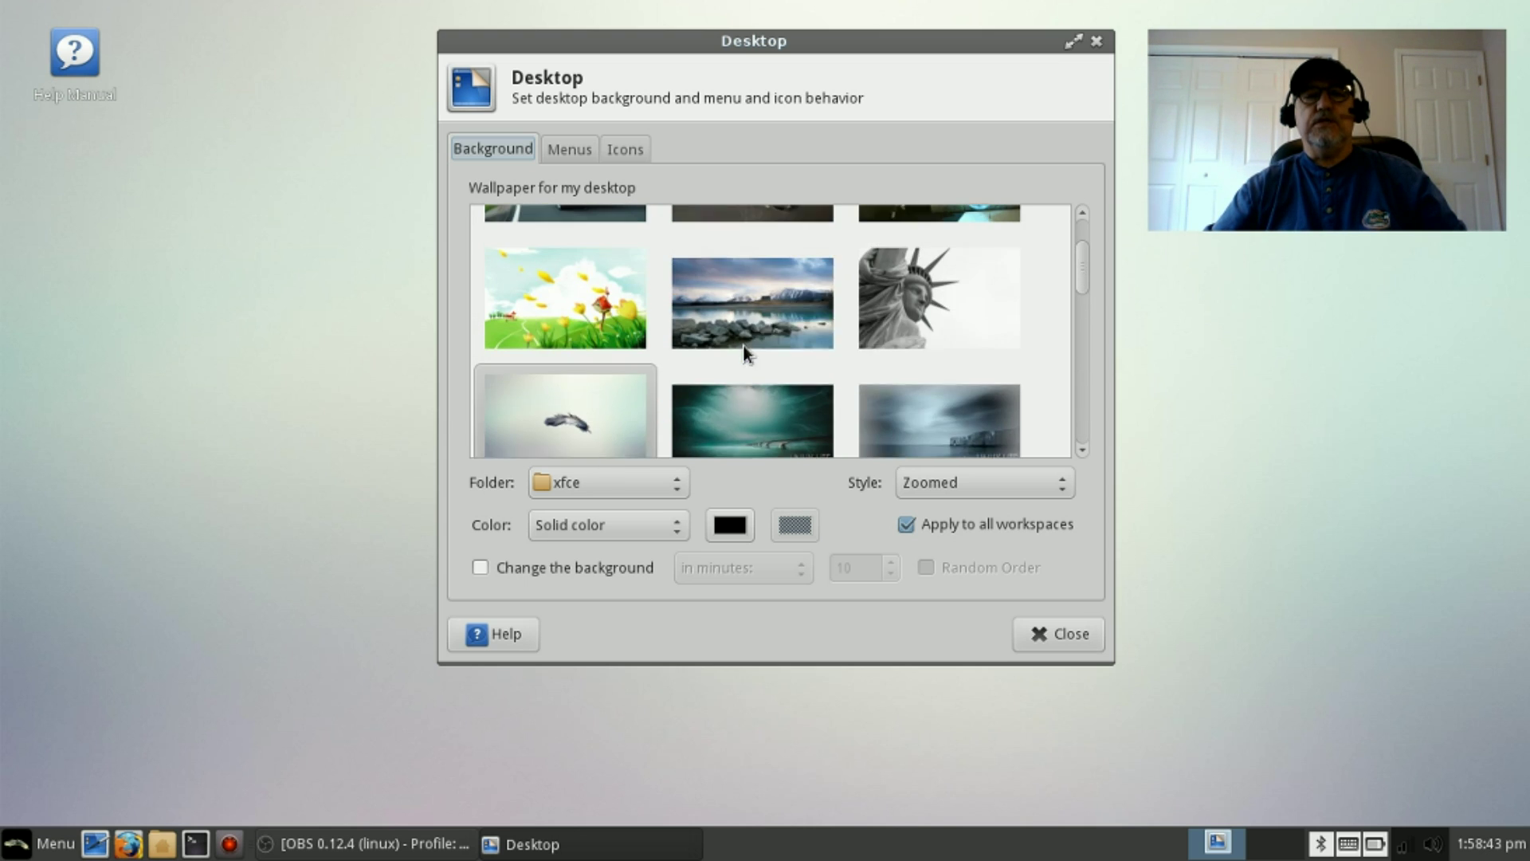
pyautogui.click(756, 338)
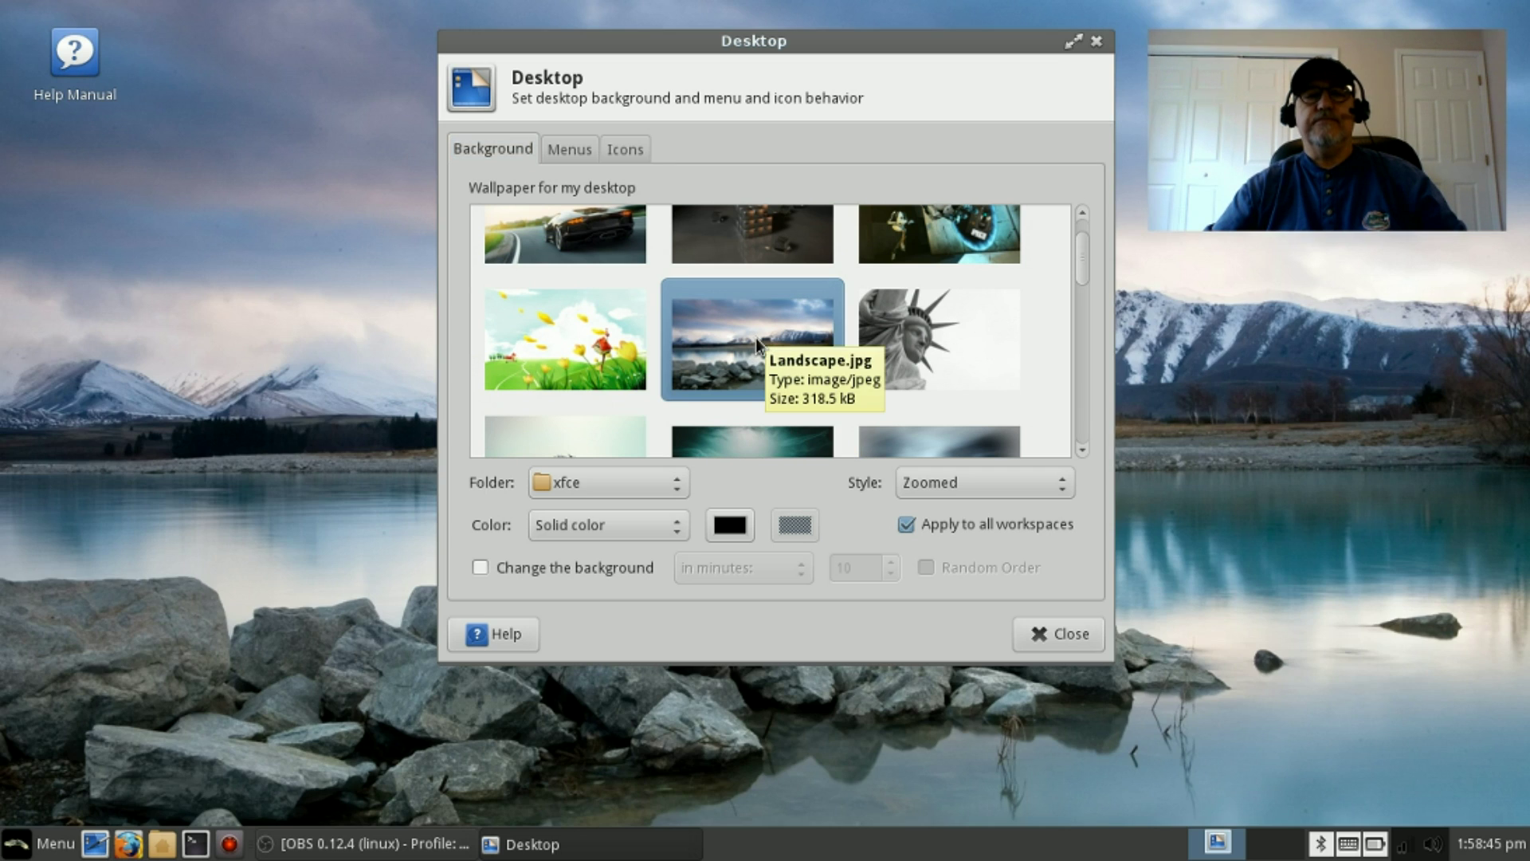
pyautogui.click(1080, 634)
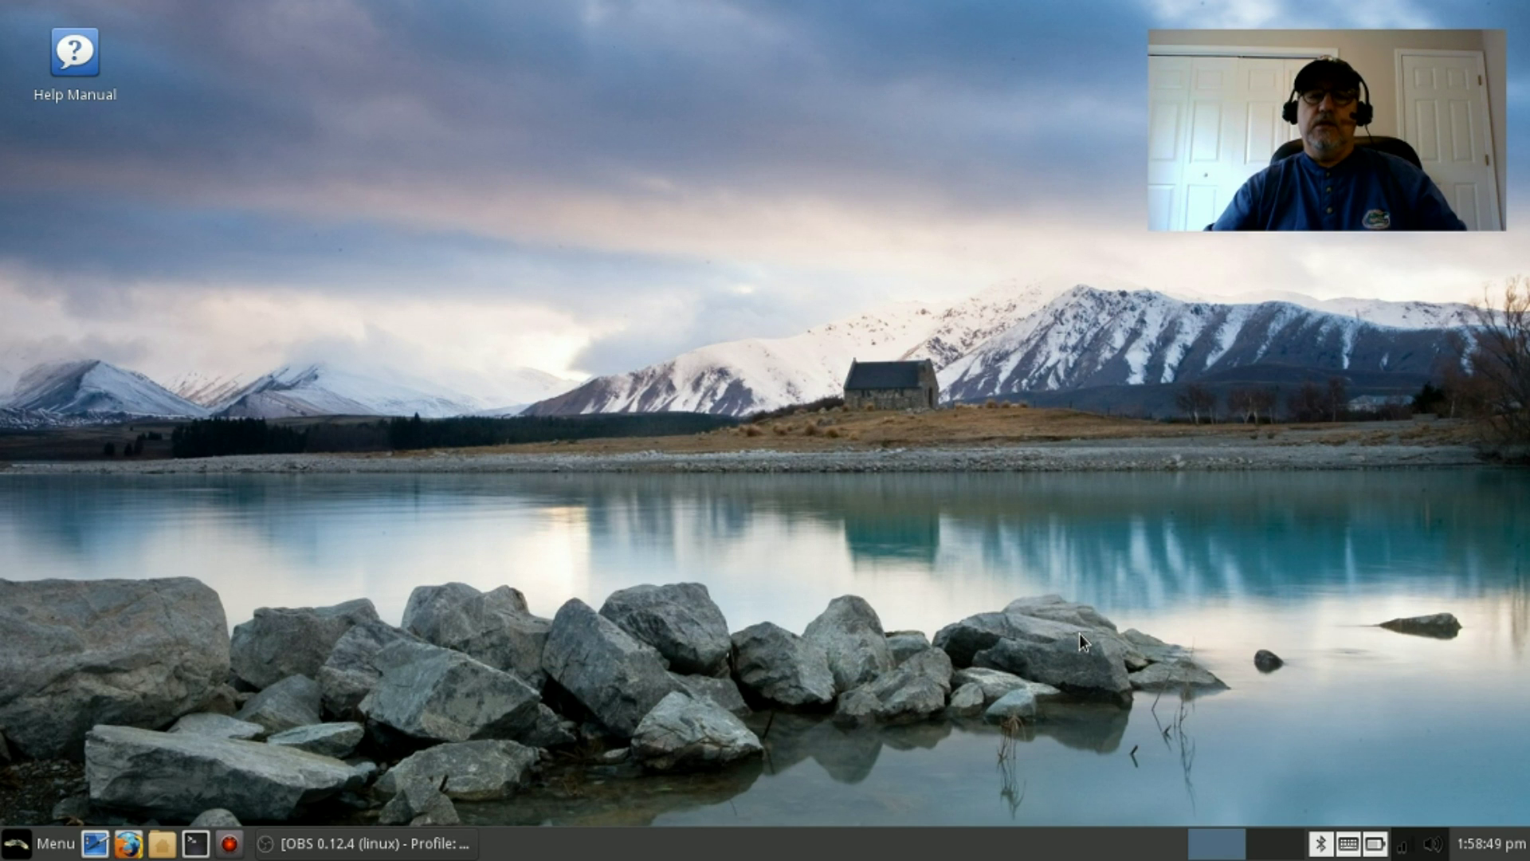